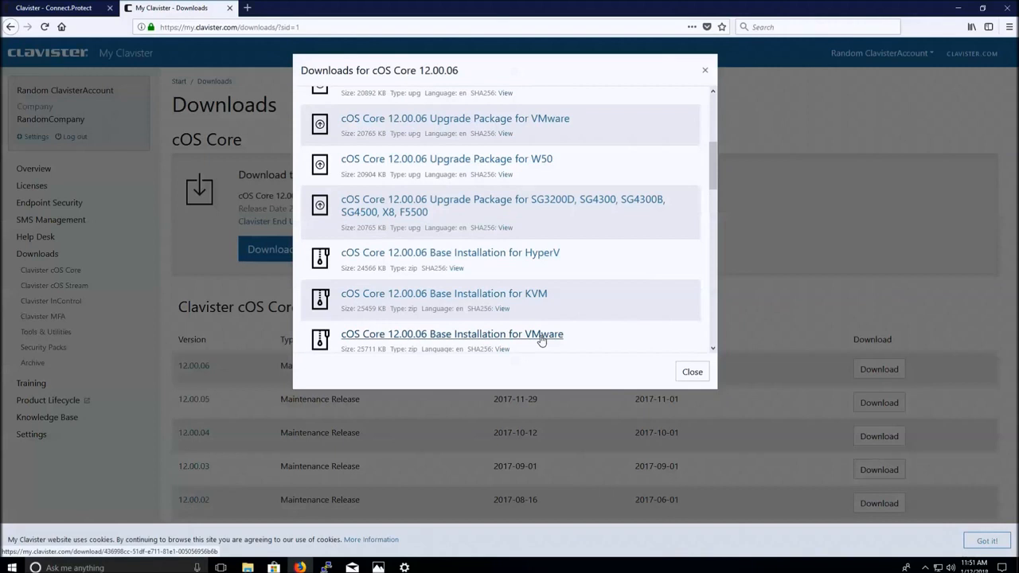
# Download the cOS Core 12.00.06 Base Installation for VMware and open its zip in Windows Explorer.
pyautogui.click(542, 335)
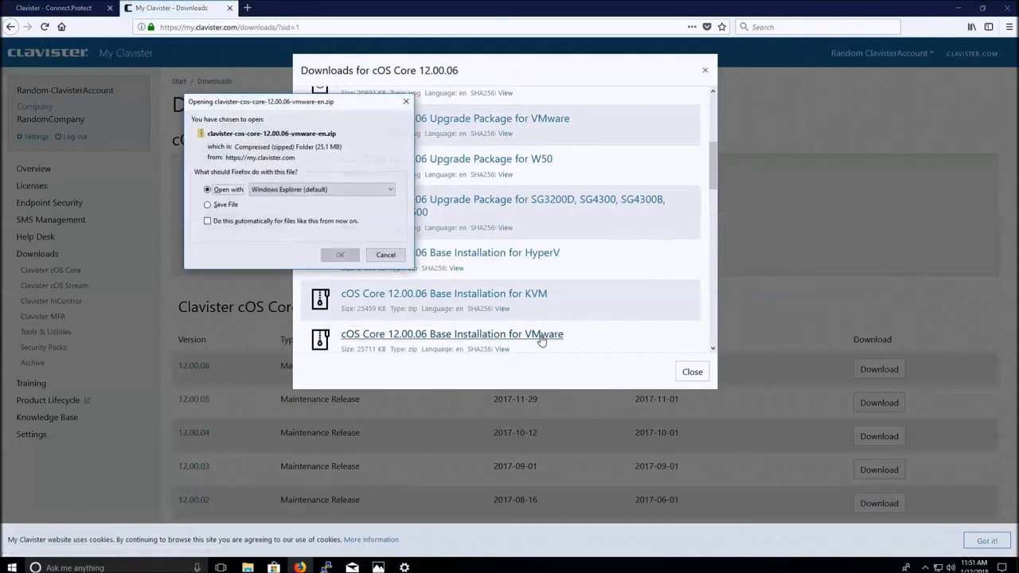
pyautogui.click(342, 255)
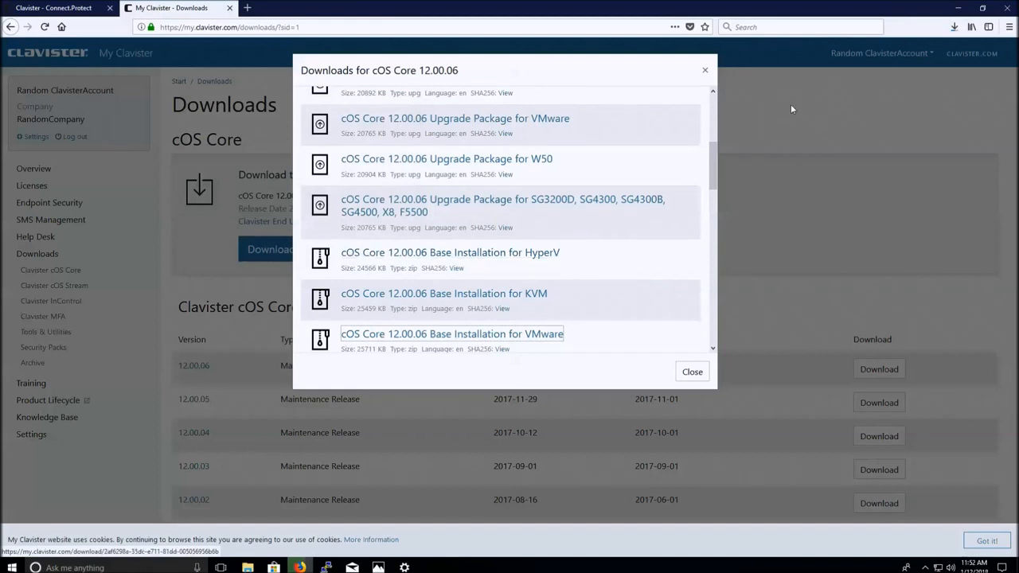
pyautogui.click(959, 8)
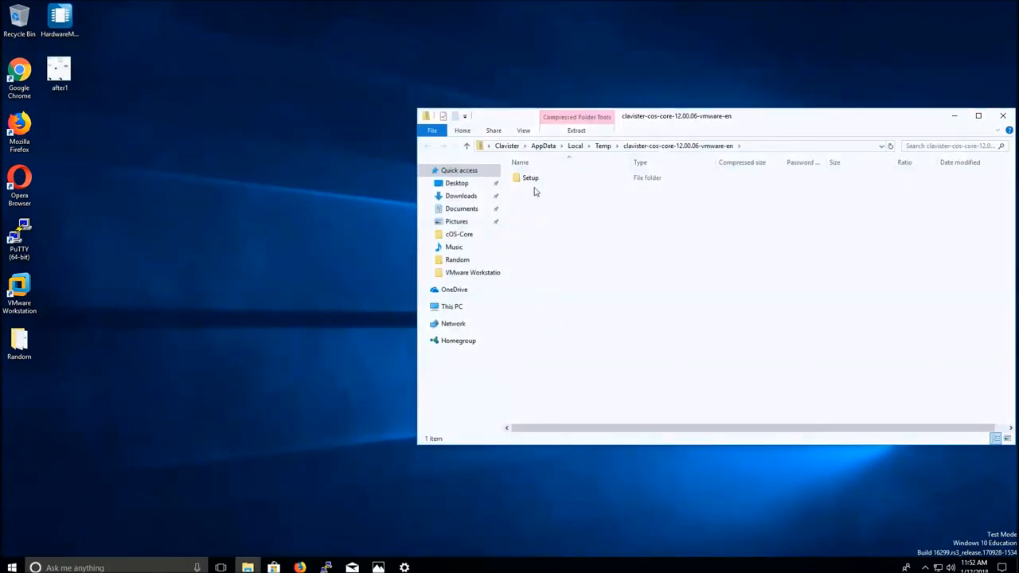
# Copy the zip's Setup folder to the desktop, launch VMware Workstation, and open the copied Setup folder.
pyautogui.moveTo(535, 184); pyautogui.dragTo(949, 63)
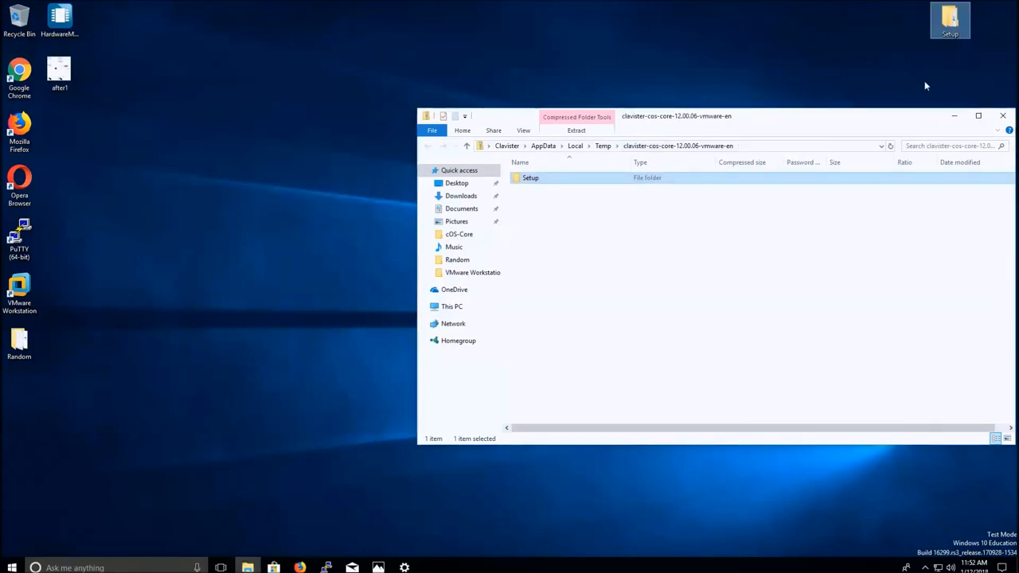
pyautogui.click(1003, 116)
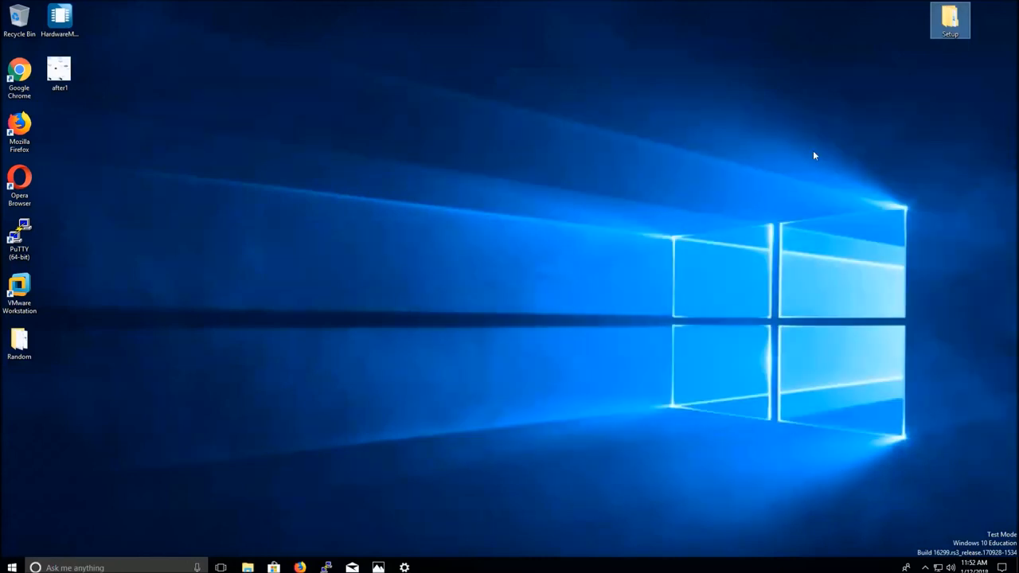
pyautogui.doubleClick(31, 305)
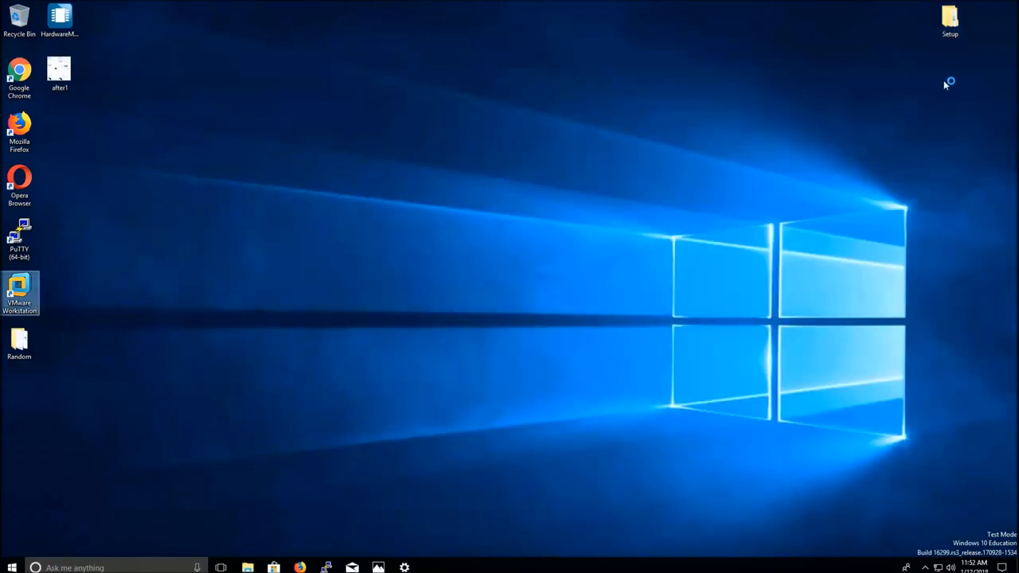
pyautogui.doubleClick(950, 24)
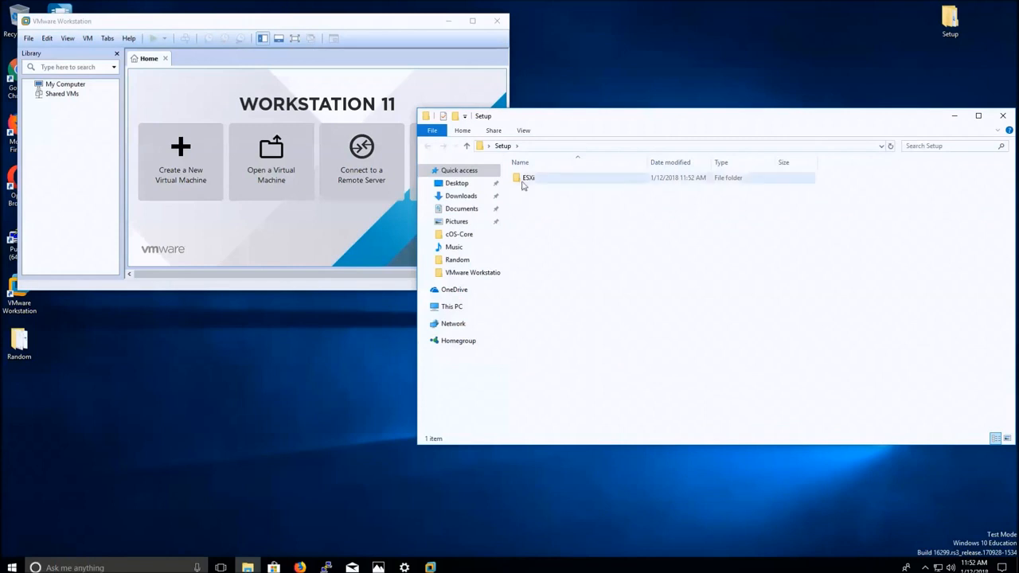
# Import cOS-Core.ovf from the ESXi folder as VM 'cOS-Core' under C:\Virtual Machines.
pyautogui.doubleClick(525, 179)
pyautogui.click(527, 189)
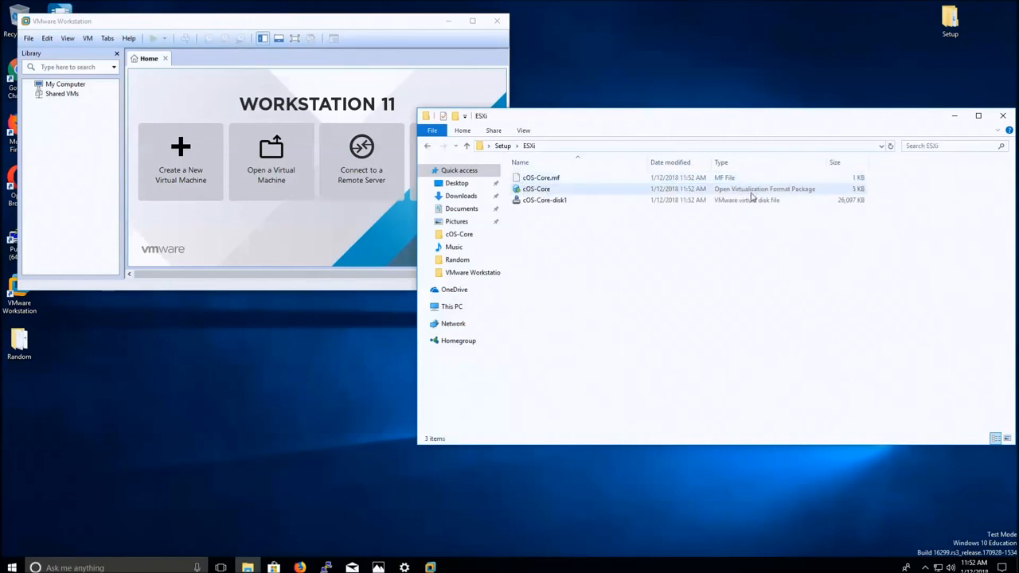
pyautogui.click(751, 192)
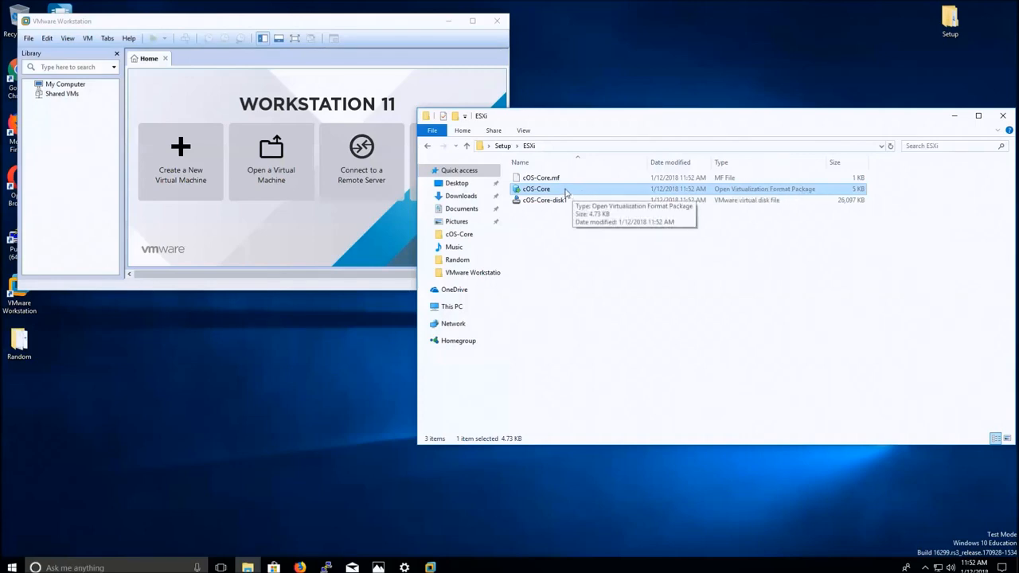
pyautogui.moveTo(565, 193); pyautogui.dragTo(87, 147)
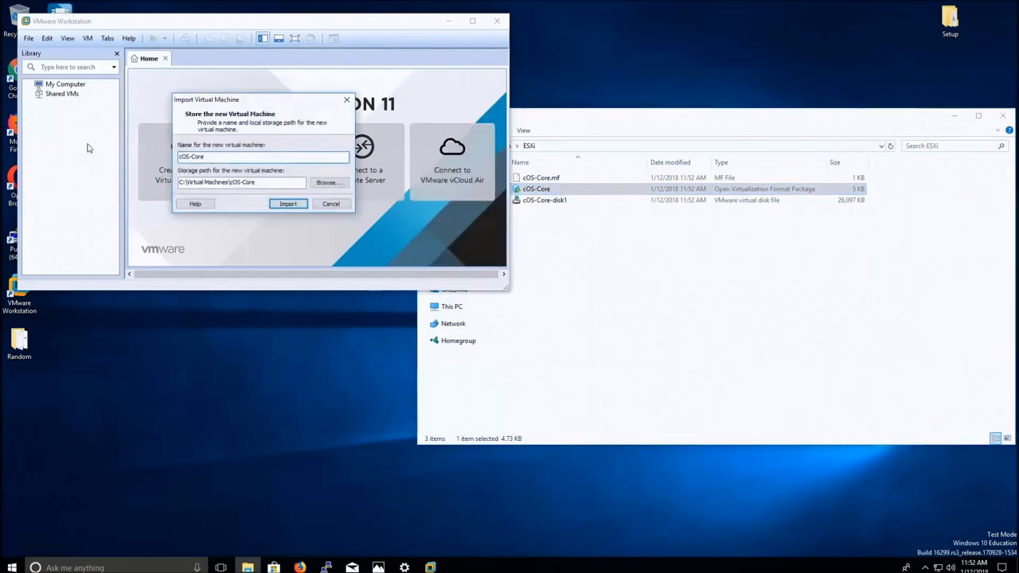
pyautogui.click(285, 204)
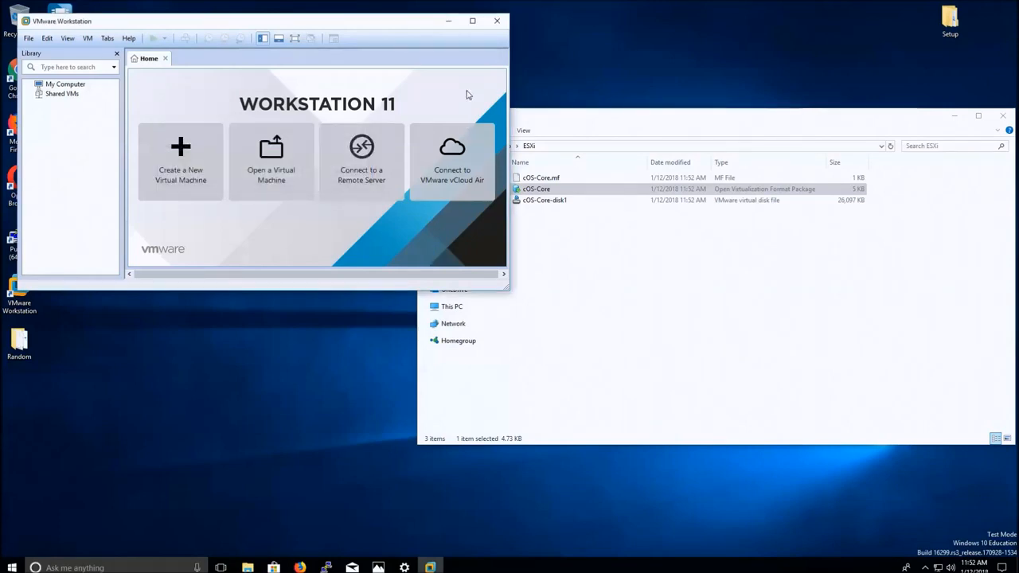
pyautogui.click(473, 21)
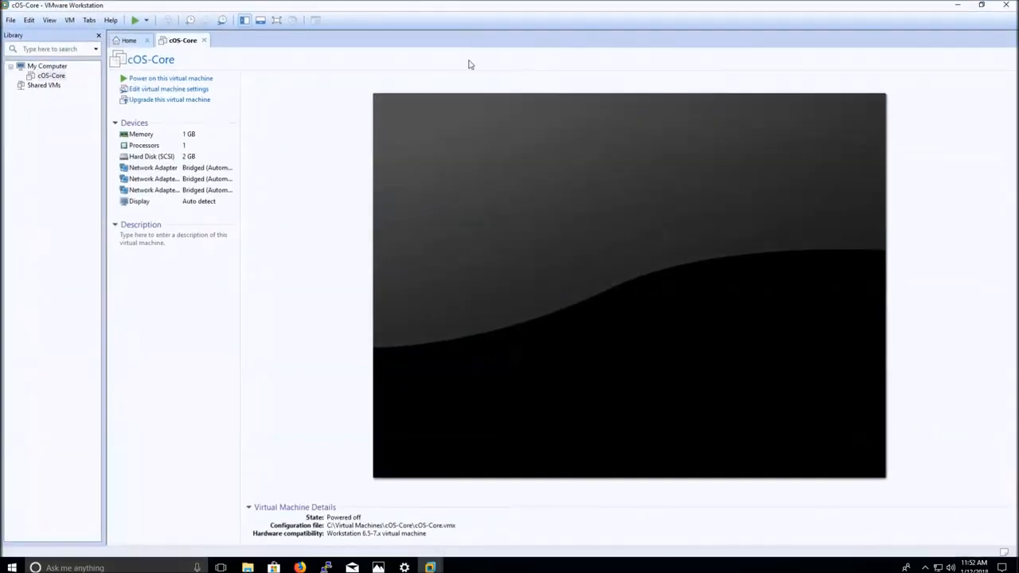
pyautogui.click(206, 93)
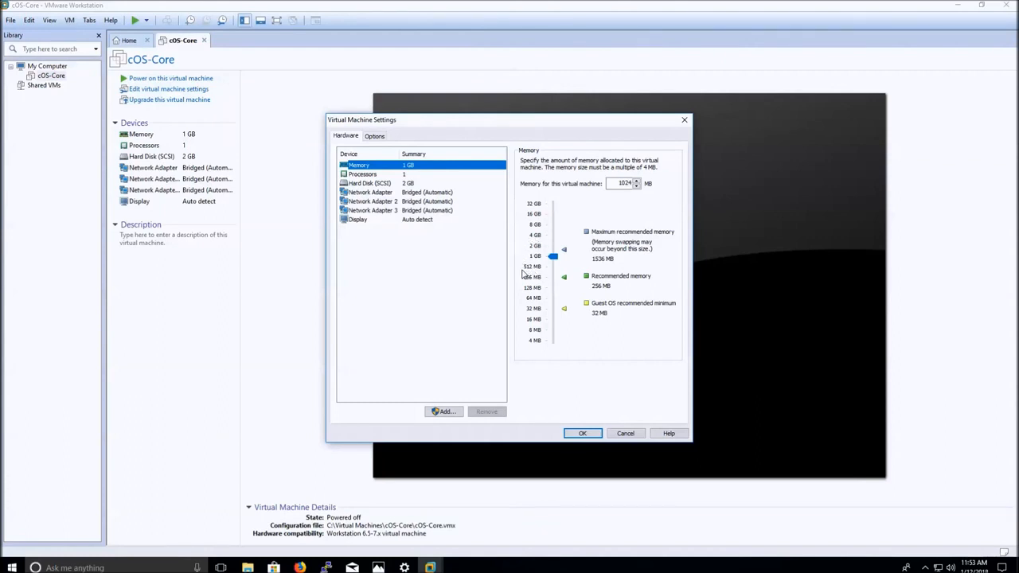
pyautogui.click(433, 194)
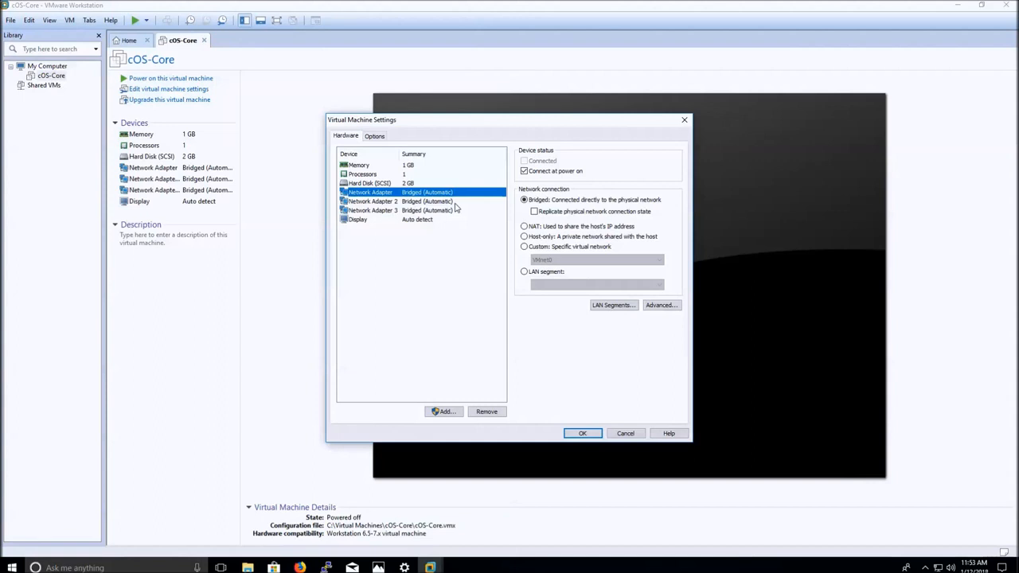
pyautogui.click(455, 203)
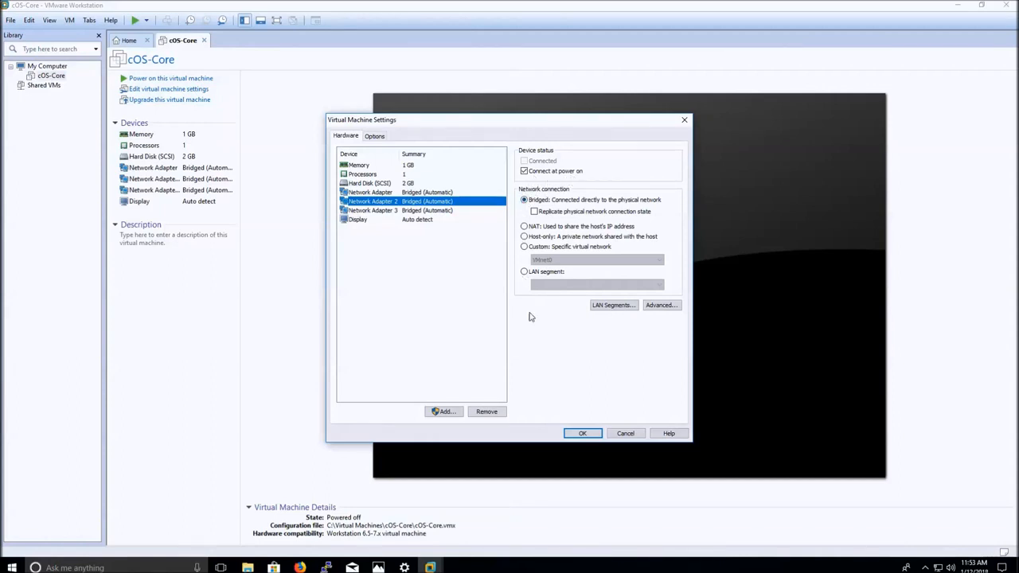
pyautogui.click(581, 434)
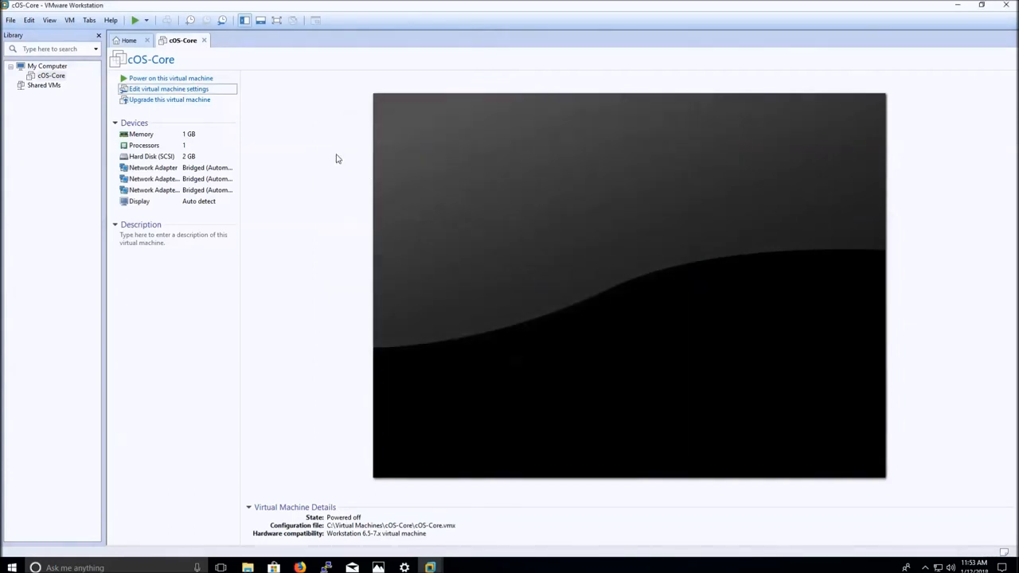
# Power on the cOS-Core VM and let it boot to the console listing three interfaces.
pyautogui.click(213, 79)
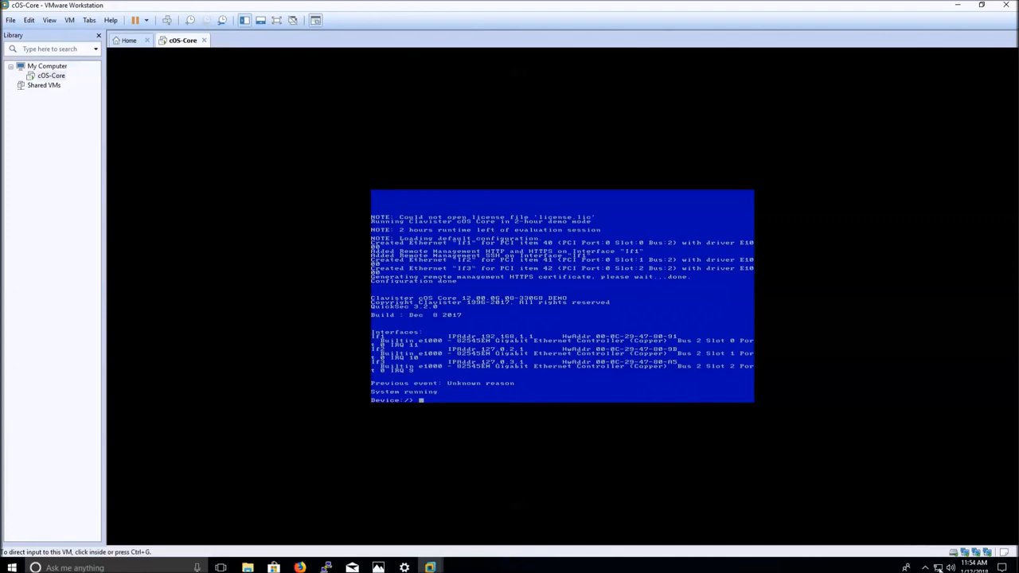
pyautogui.rightClick(939, 568)
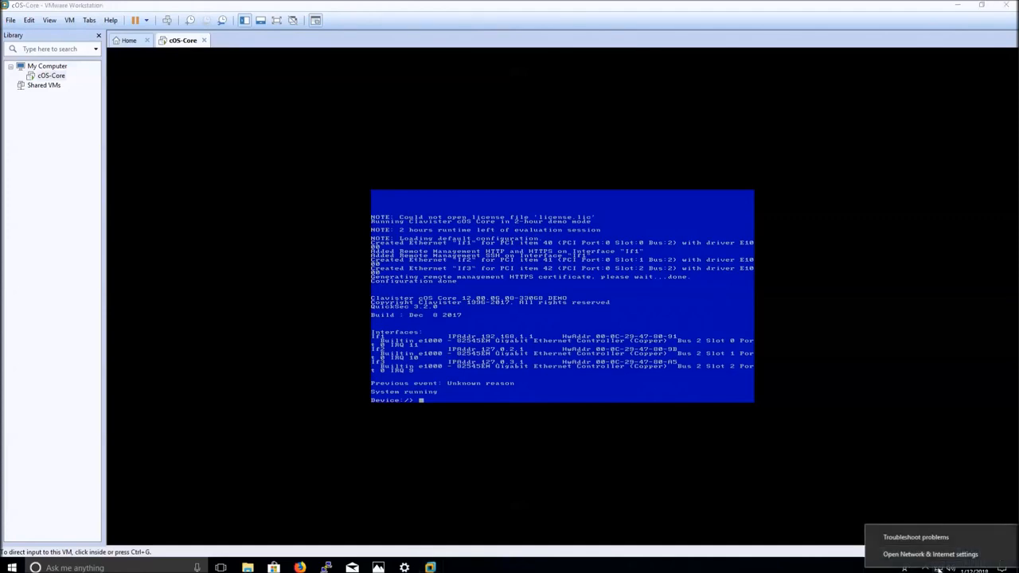
# Go from Network & Internet settings to the Network Connections list of adapters.
pyautogui.click(930, 554)
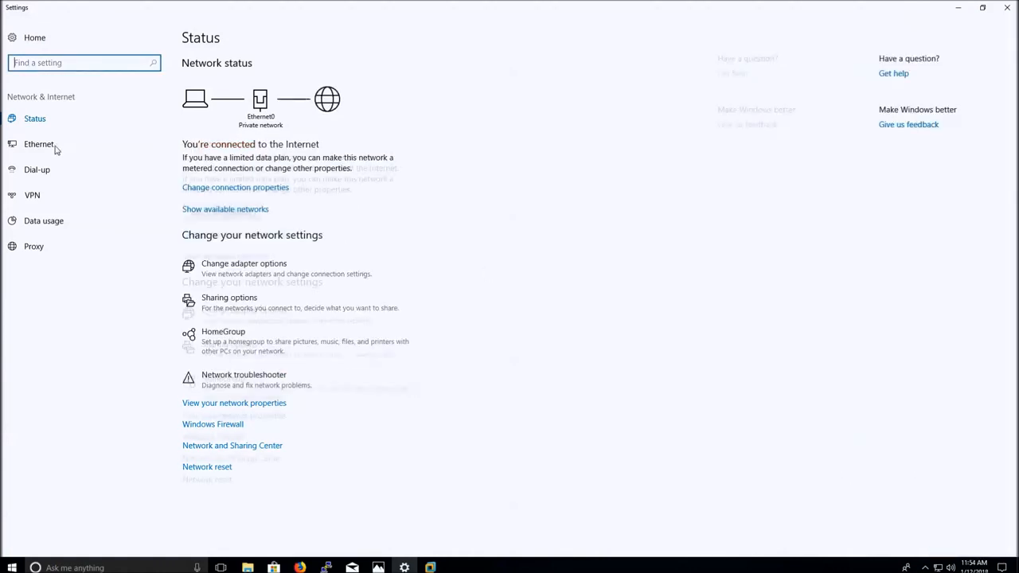
pyautogui.click(234, 266)
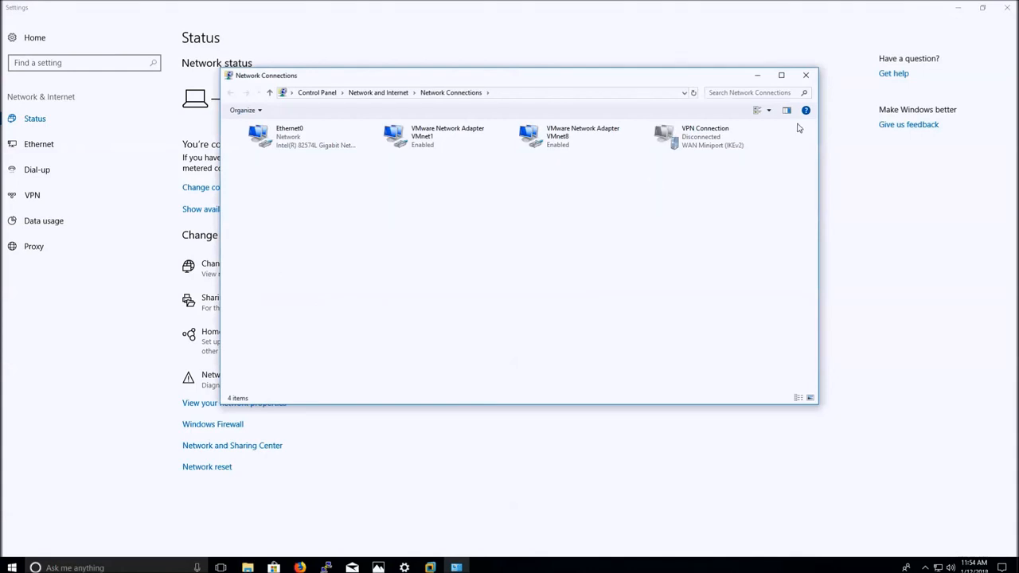
# Open the Internet Protocol Version 4 (TCP/IPv4) properties of the Ethernet0 adapter.
pyautogui.click(1007, 7)
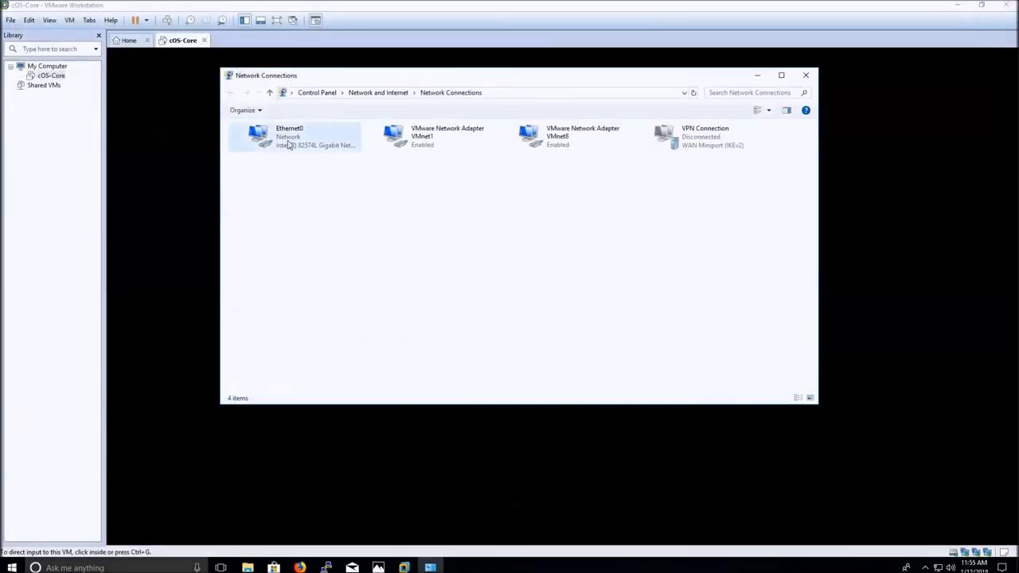
pyautogui.click(289, 144)
pyautogui.rightClick(289, 144)
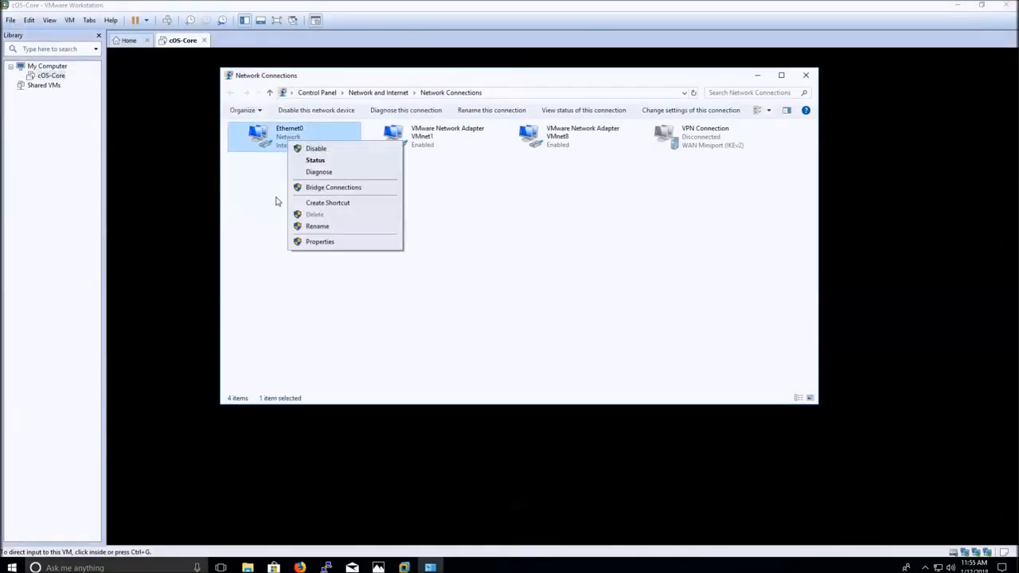
pyautogui.click(310, 243)
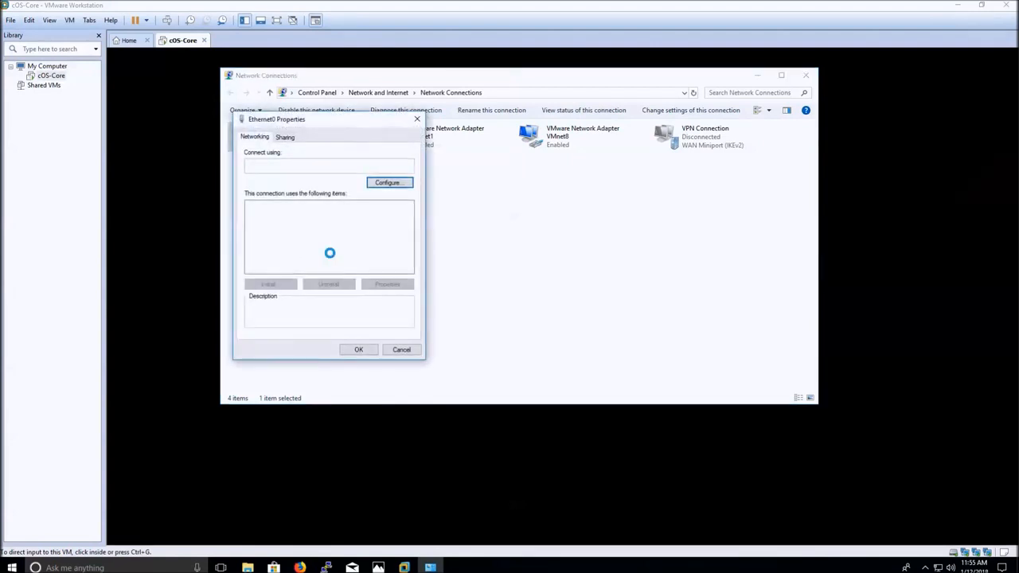
pyautogui.click(334, 242)
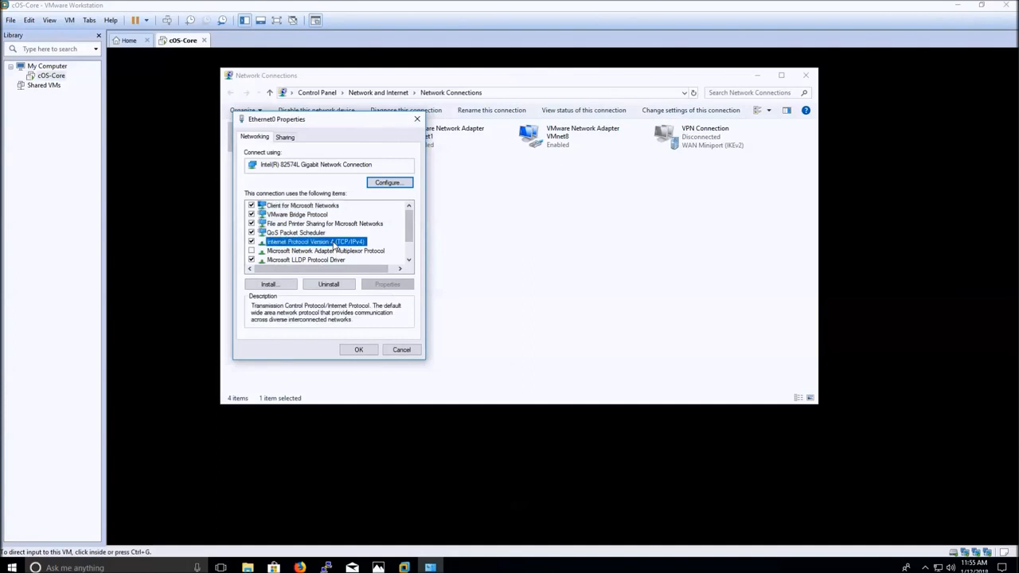
pyautogui.doubleClick(334, 243)
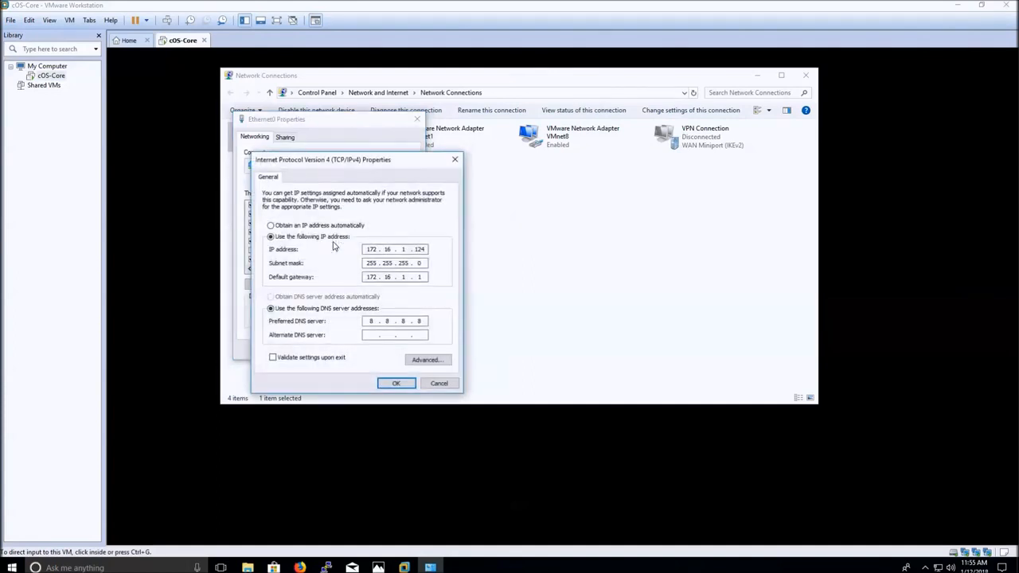
# Change Ethernet0's IP address and default gateway from 172.16.1 to 192.168 and apply, allowing network discovery.
pyautogui.doubleClick(371, 249)
pyautogui.write('92 . 168')
pyautogui.press('Tab')
pyautogui.doubleClick(373, 277)
pyautogui.write('192 . 168')
pyautogui.click(397, 383)
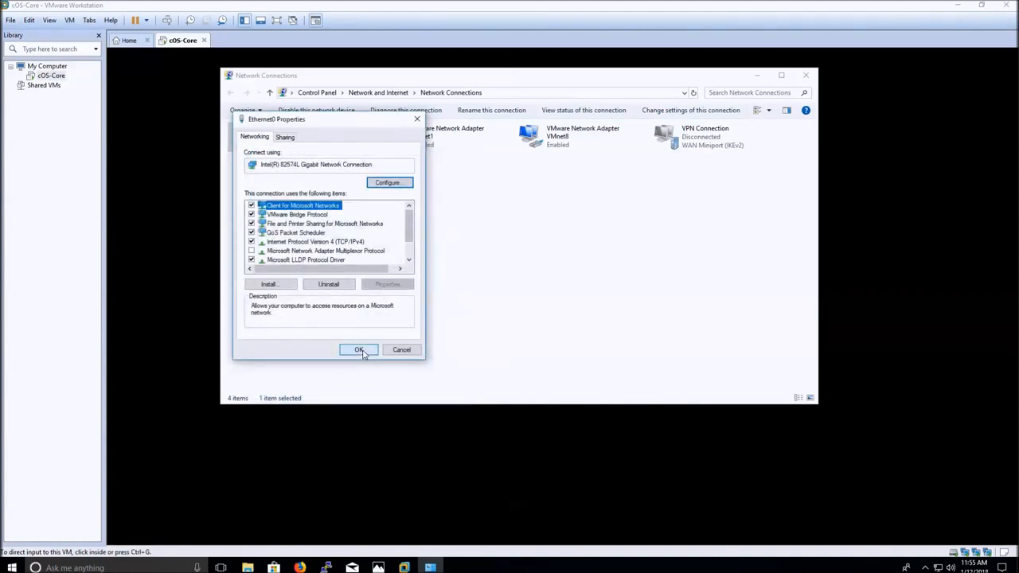
pyautogui.click(361, 351)
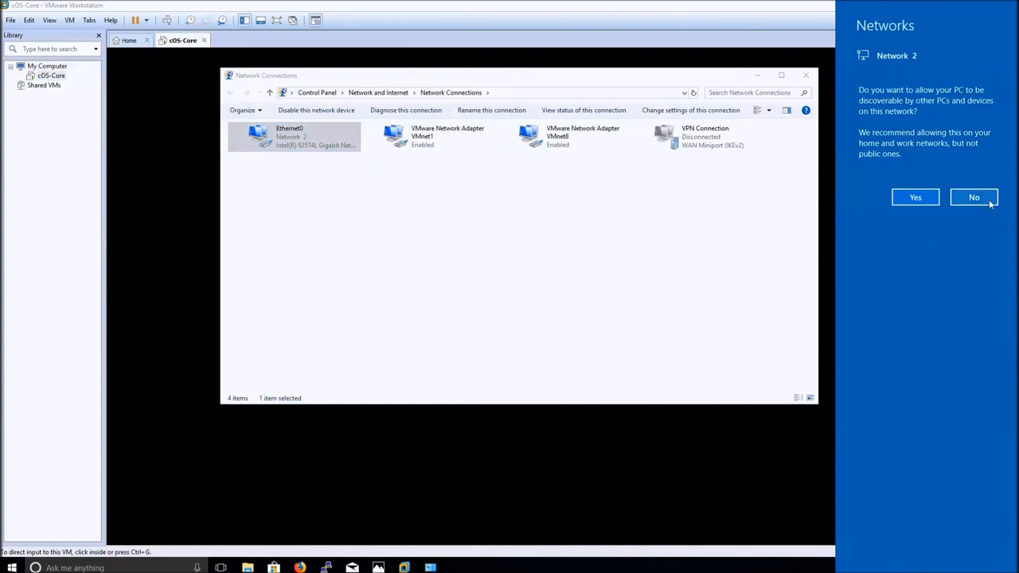
pyautogui.click(917, 200)
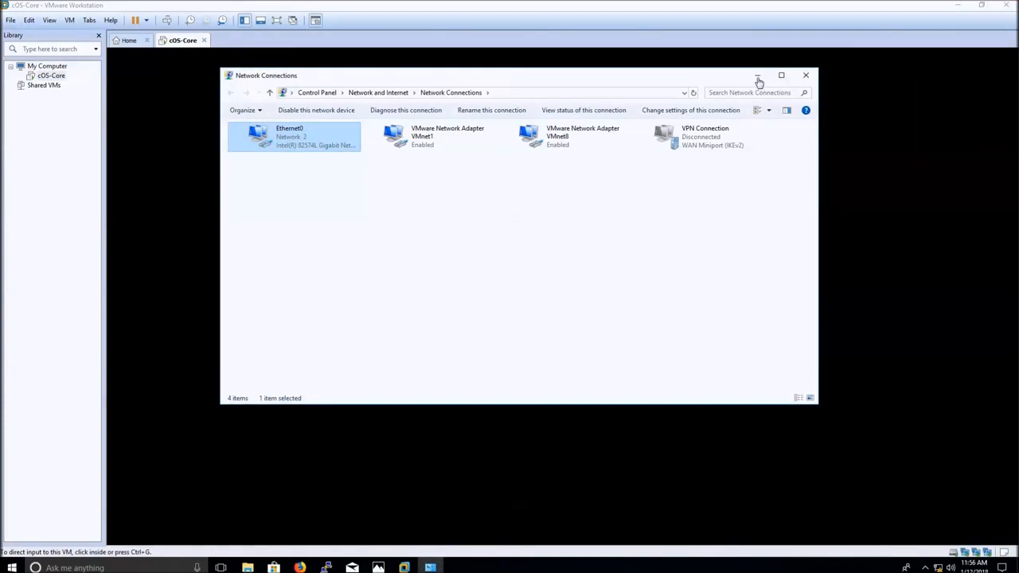
pyautogui.click(758, 78)
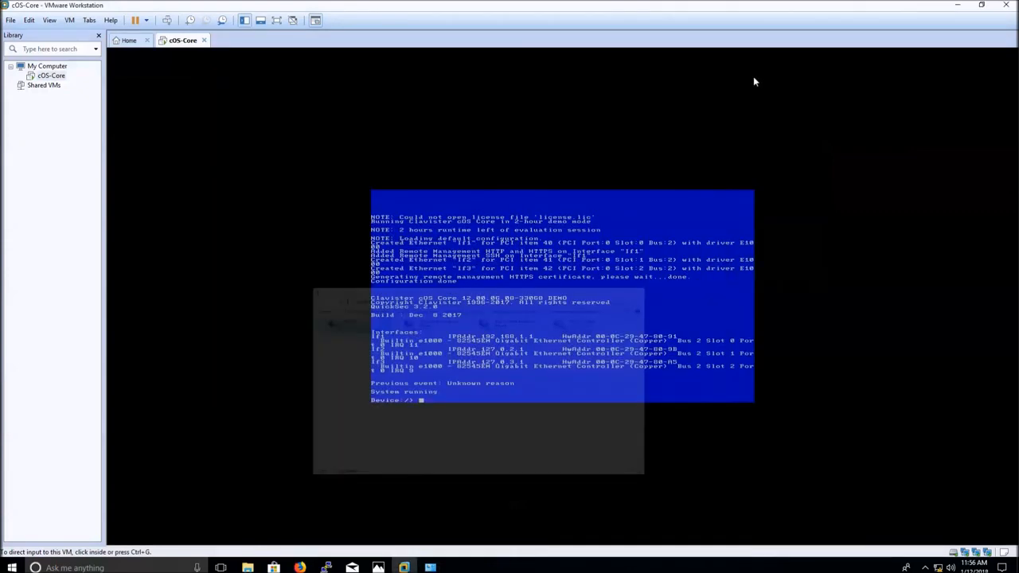
pyautogui.click(297, 567)
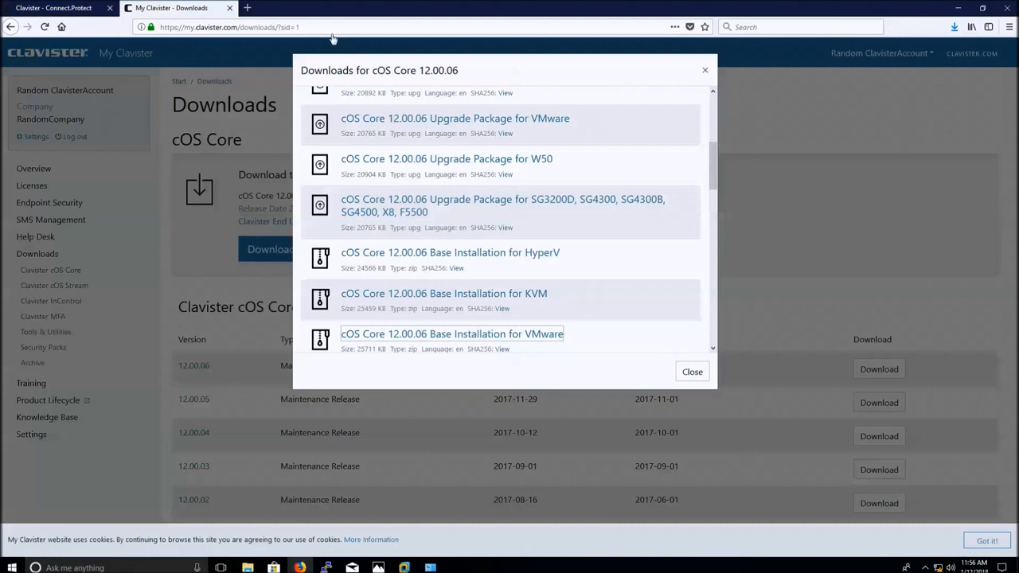
pyautogui.moveTo(331, 27); pyautogui.dragTo(184, 28)
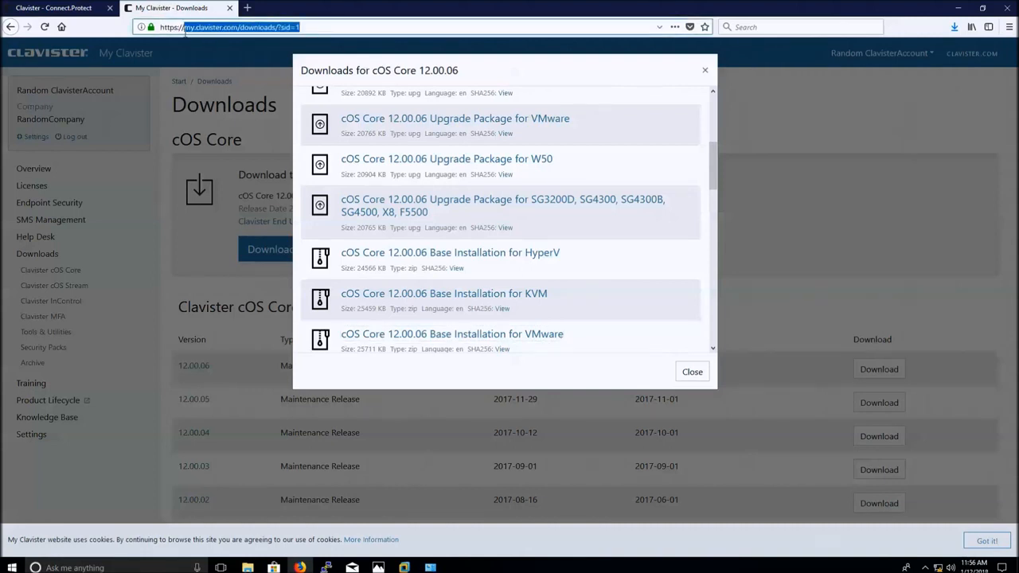
pyautogui.write('192.168.1')
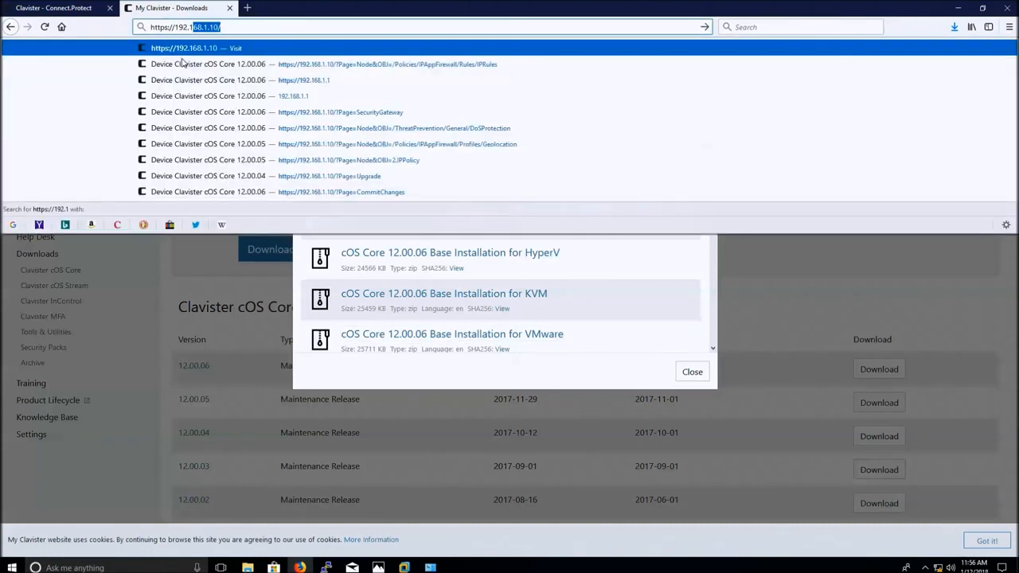
pyautogui.write('.1')
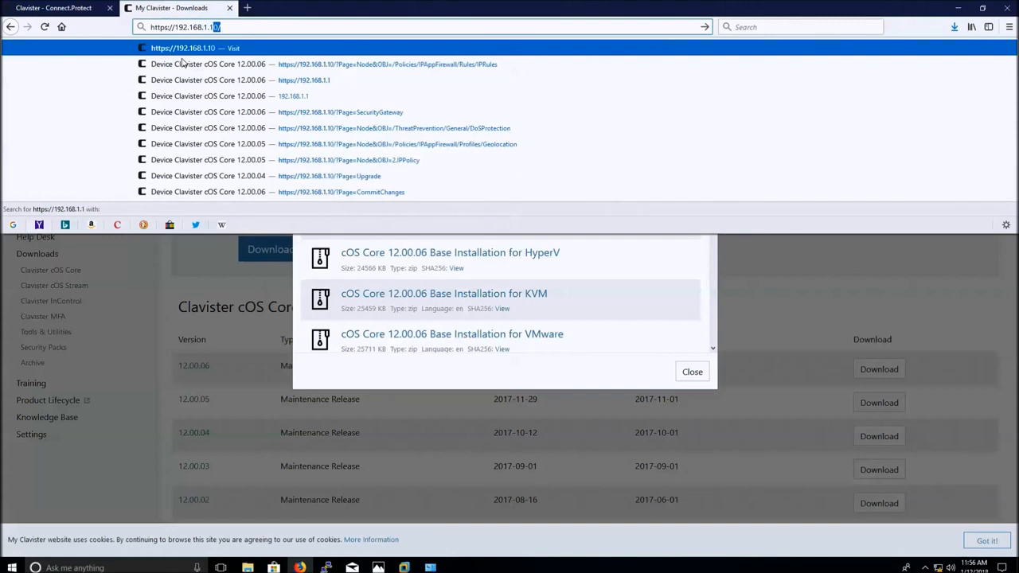
pyautogui.press('Delete')
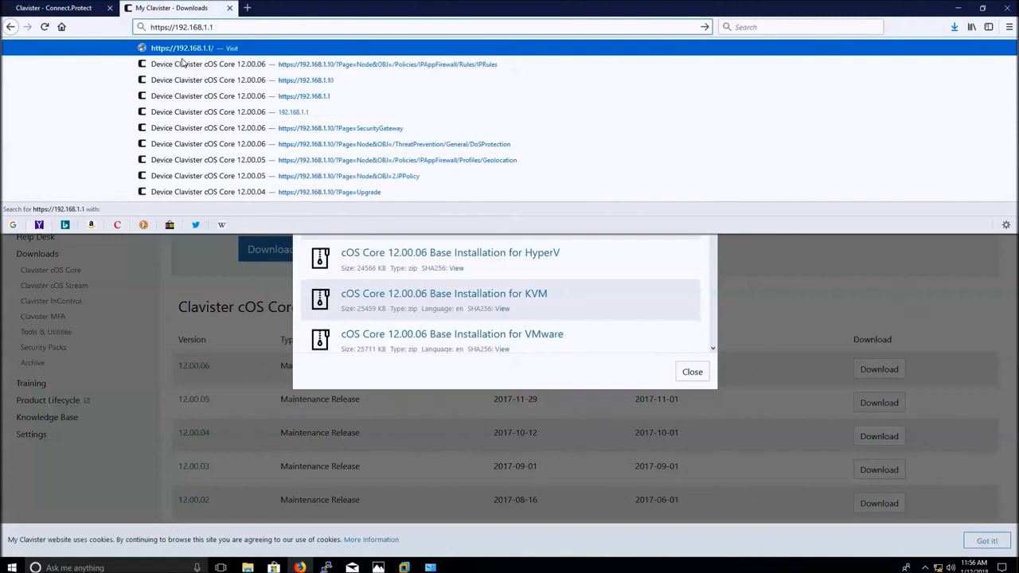
pyautogui.press('Return')
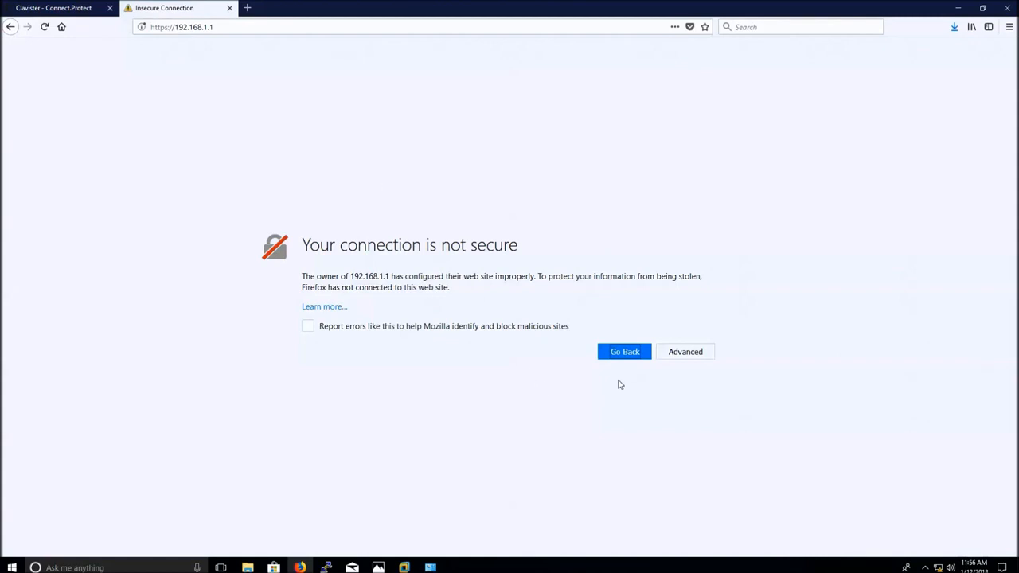
pyautogui.click(690, 359)
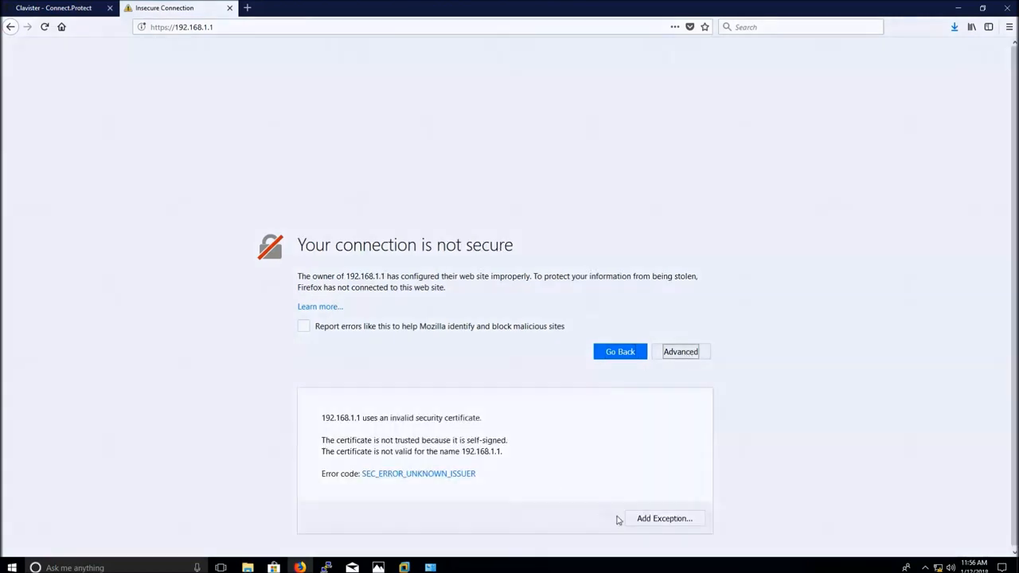
pyautogui.click(650, 522)
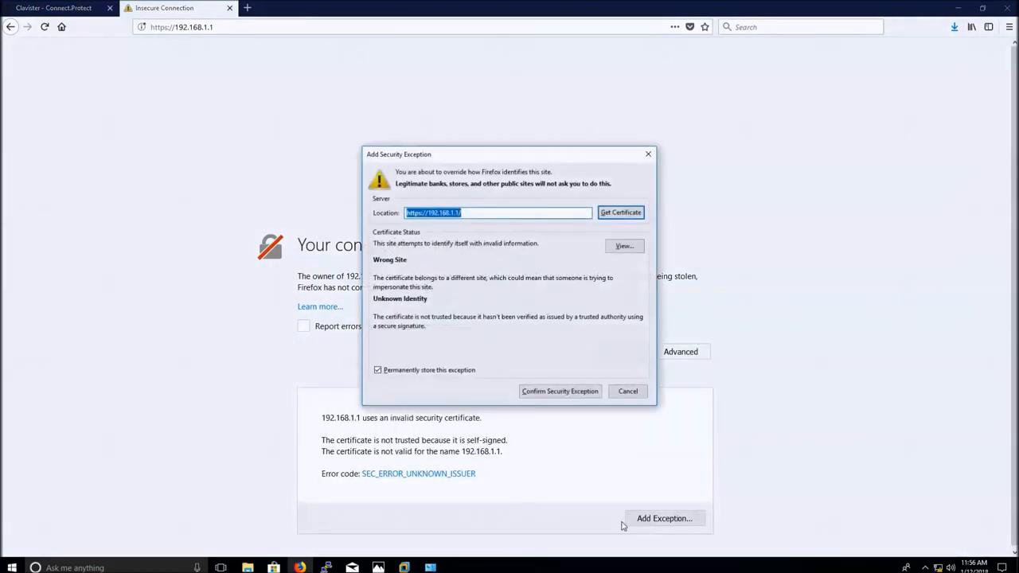
pyautogui.click(551, 394)
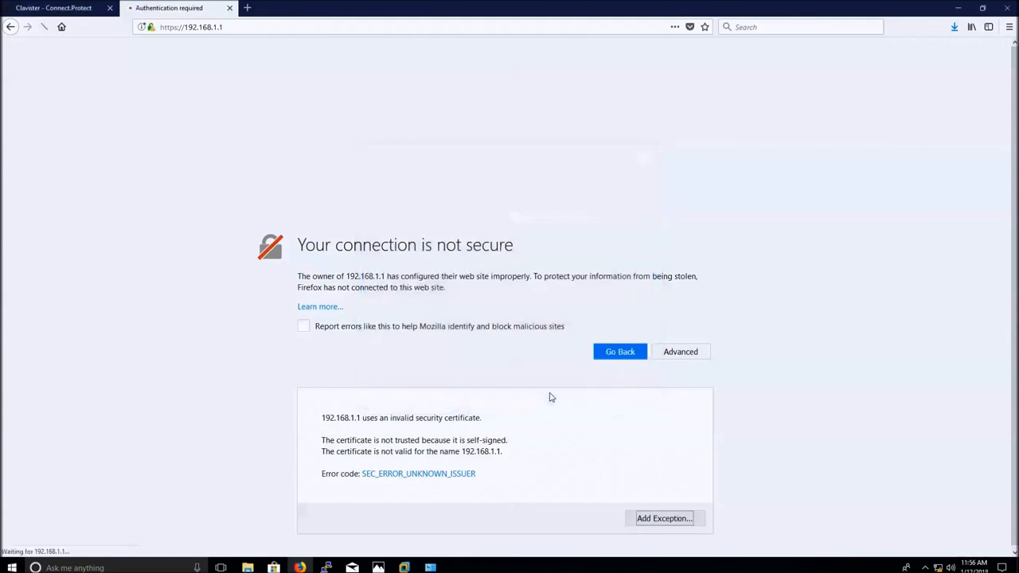
# Log in with the administrator username and password, then center the Clavister Setup Wizard window.
pyautogui.write('admin')
pyautogui.press('Tab')
pyautogui.write('admin')
pyautogui.press('Return')
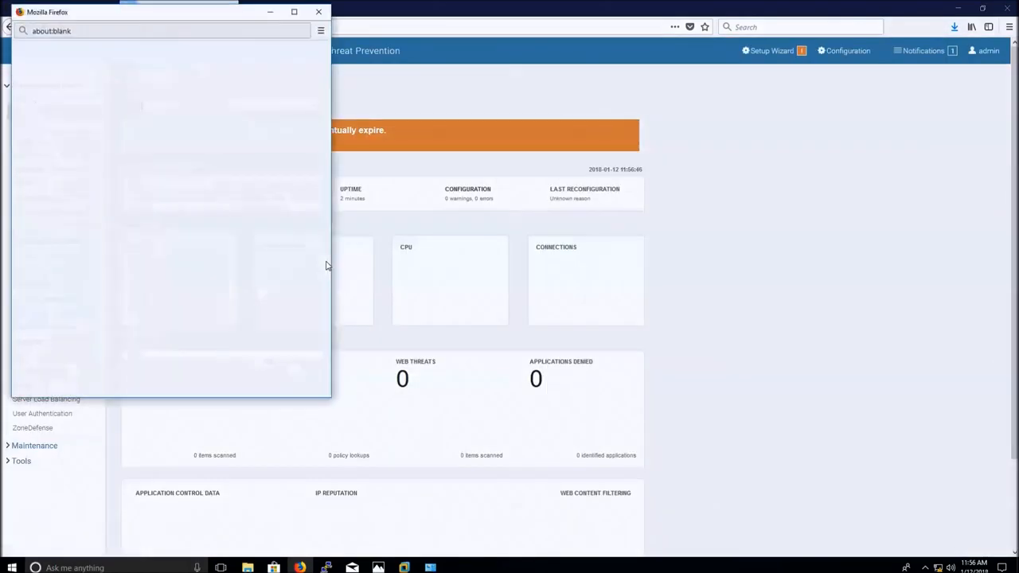
pyautogui.moveTo(199, 12); pyautogui.dragTo(511, 59)
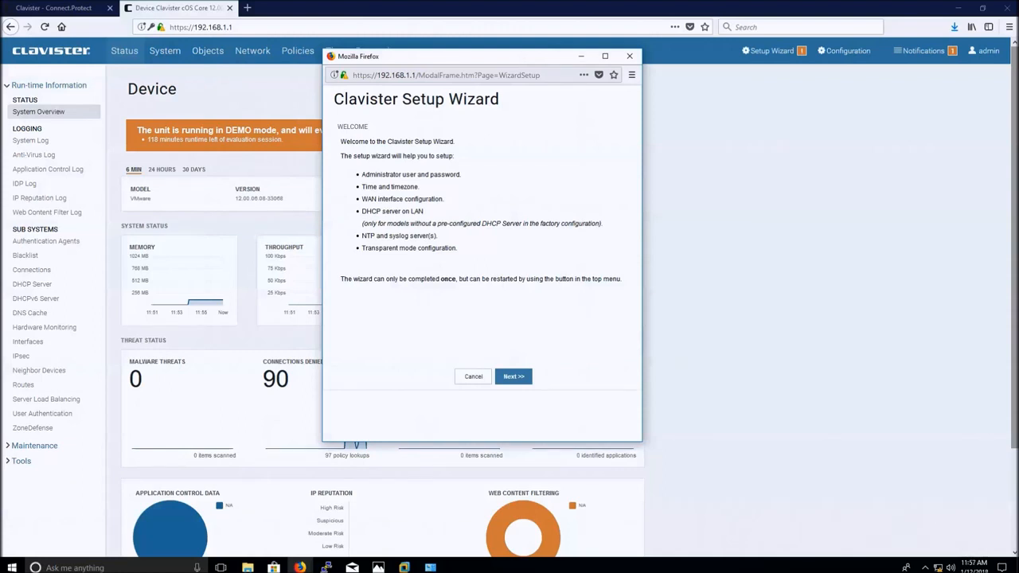
# Start the wizard, replace the administrator password with a strong one, and save the login in Firefox.
pyautogui.click(520, 379)
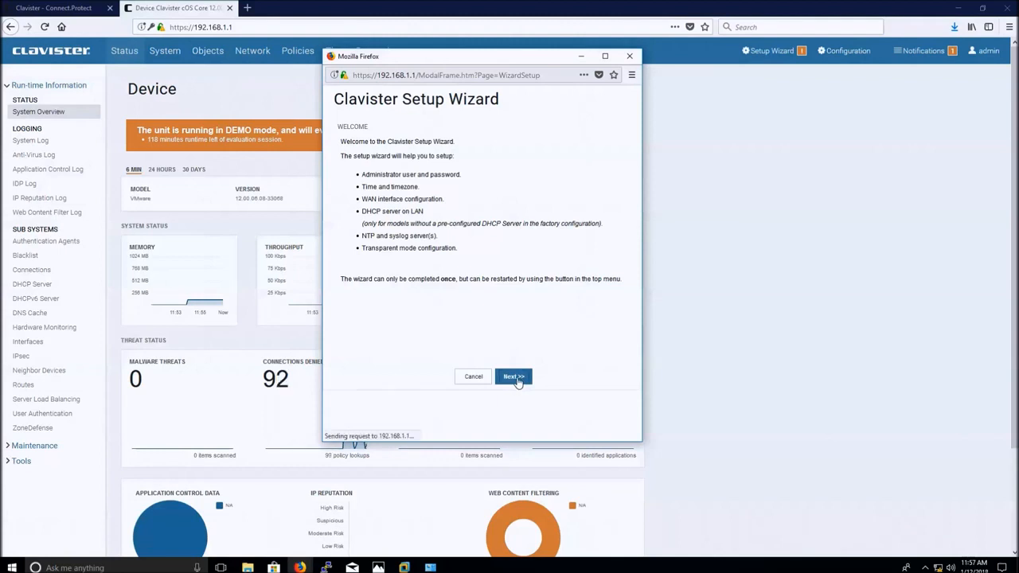
pyautogui.moveTo(448, 279); pyautogui.dragTo(393, 281)
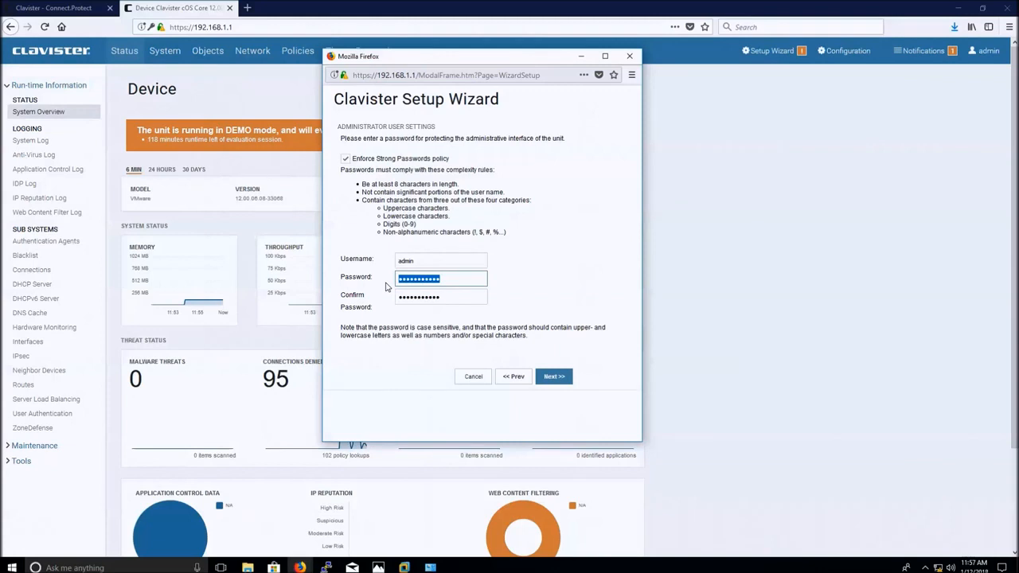
pyautogui.write('•••••••••••')
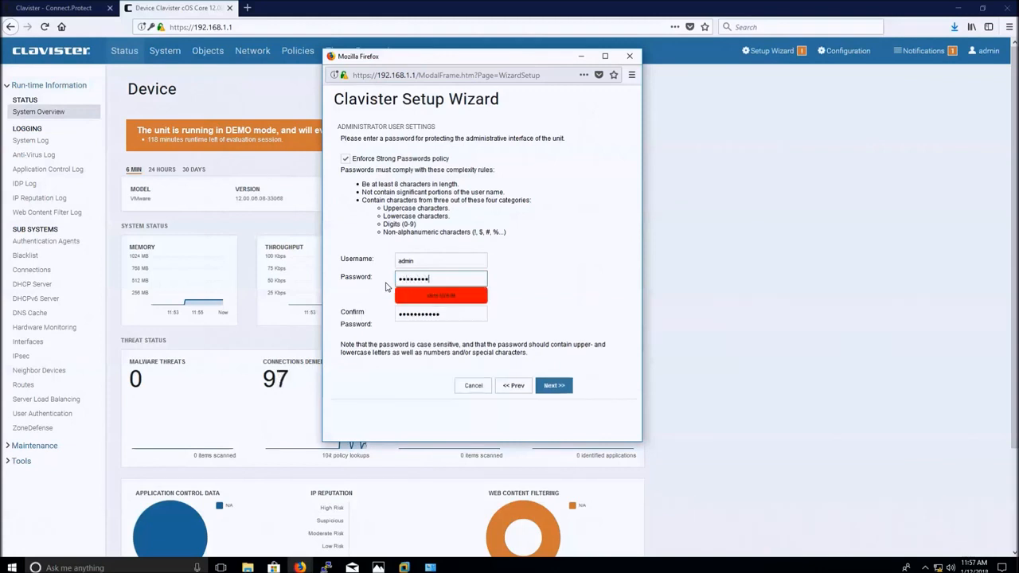
pyautogui.write('•••')
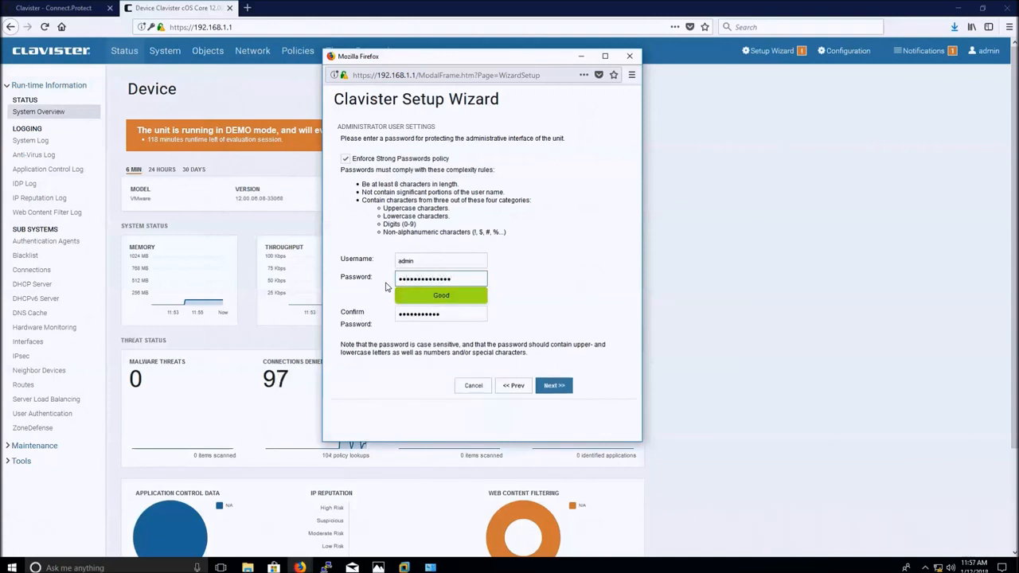
pyautogui.moveTo(436, 313); pyautogui.dragTo(361, 316)
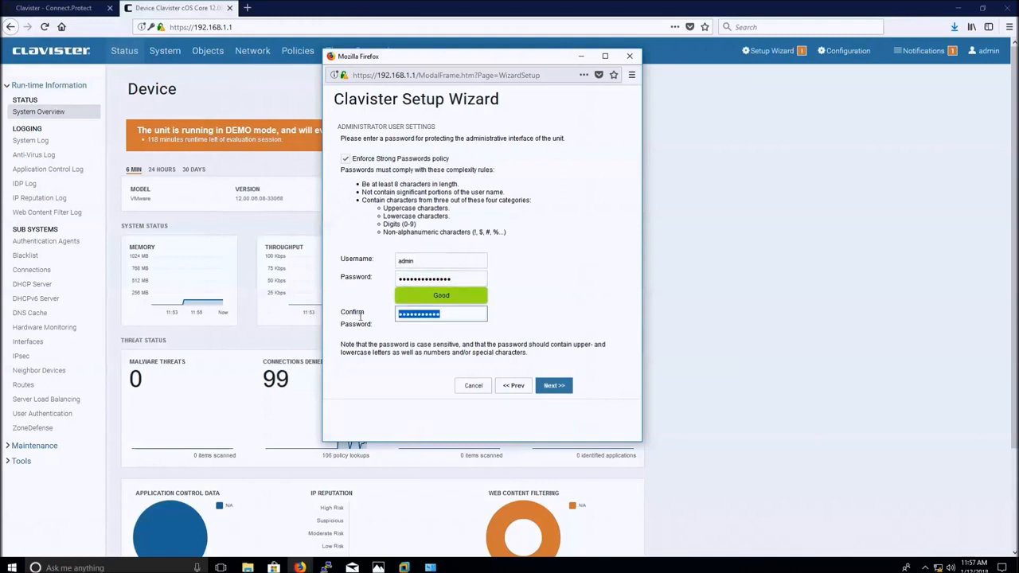
pyautogui.write('•••••••••••••')
pyautogui.click(561, 390)
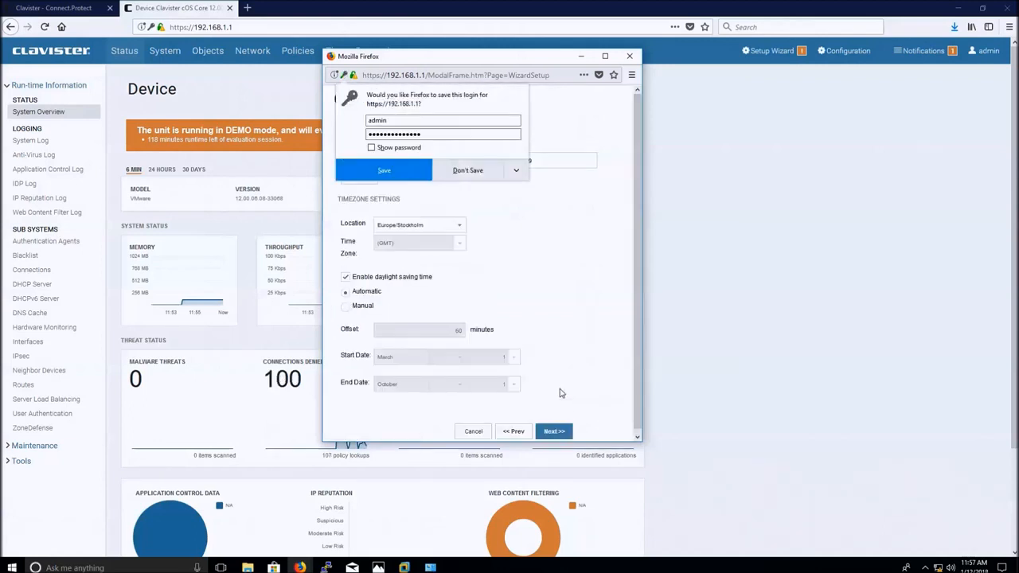
pyautogui.click(406, 172)
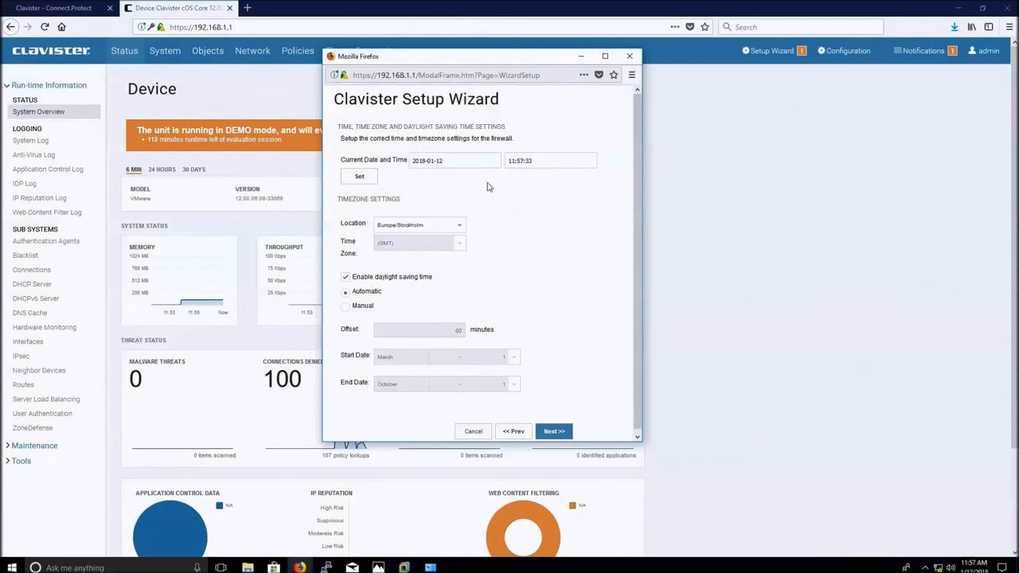
# Accept default timezone, Normal Mode, WAN interface and Static - manual configuration to reach Static IP settings.
pyautogui.click(555, 432)
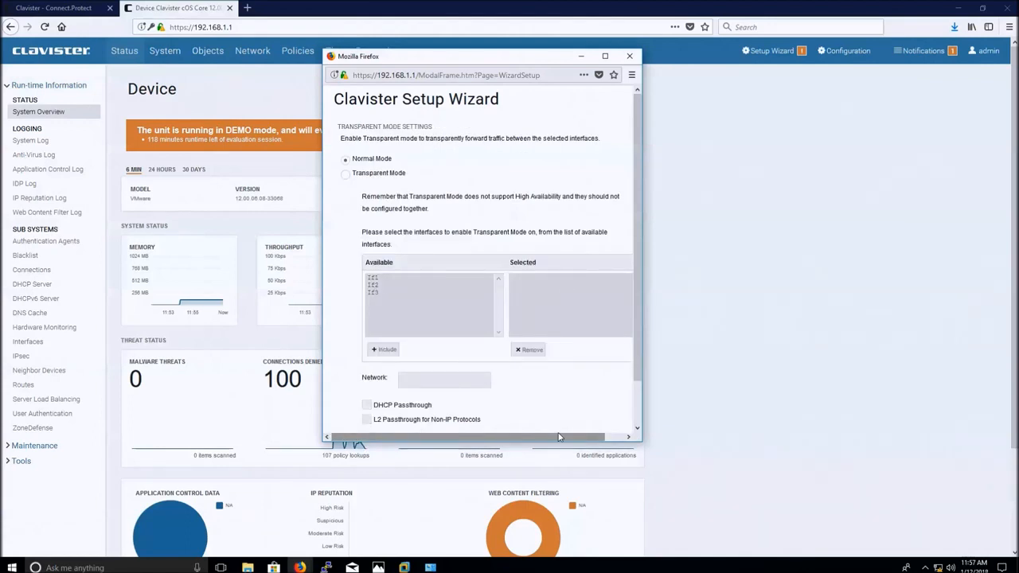
pyautogui.scroll(-1, 553, 408)
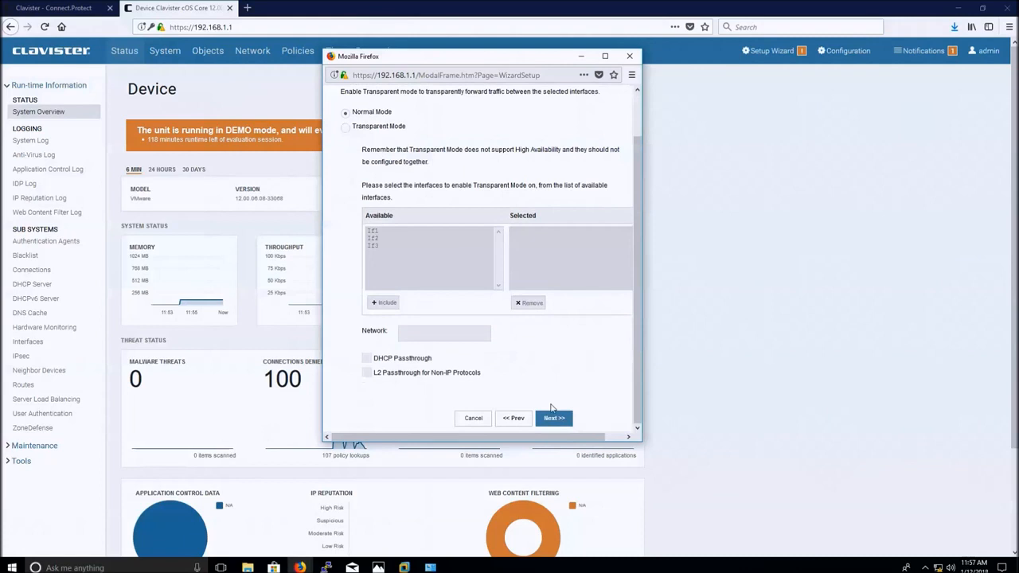
pyautogui.click(552, 419)
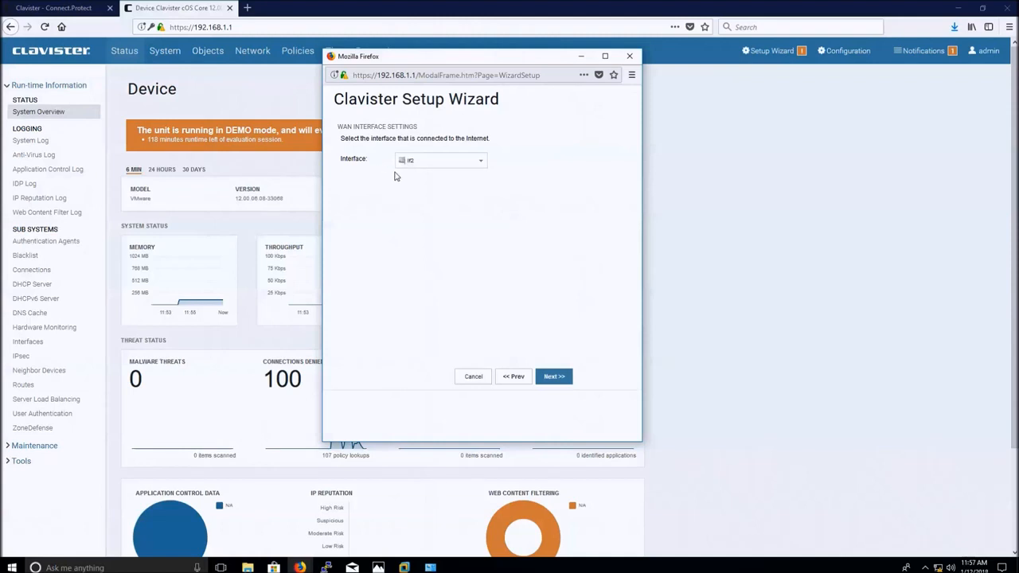
pyautogui.click(552, 385)
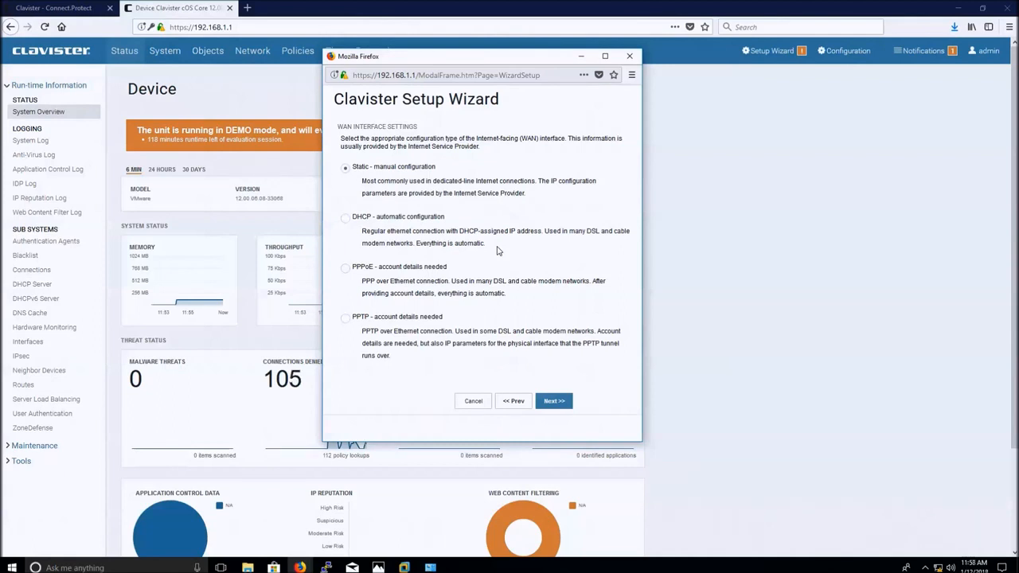
pyautogui.click(555, 401)
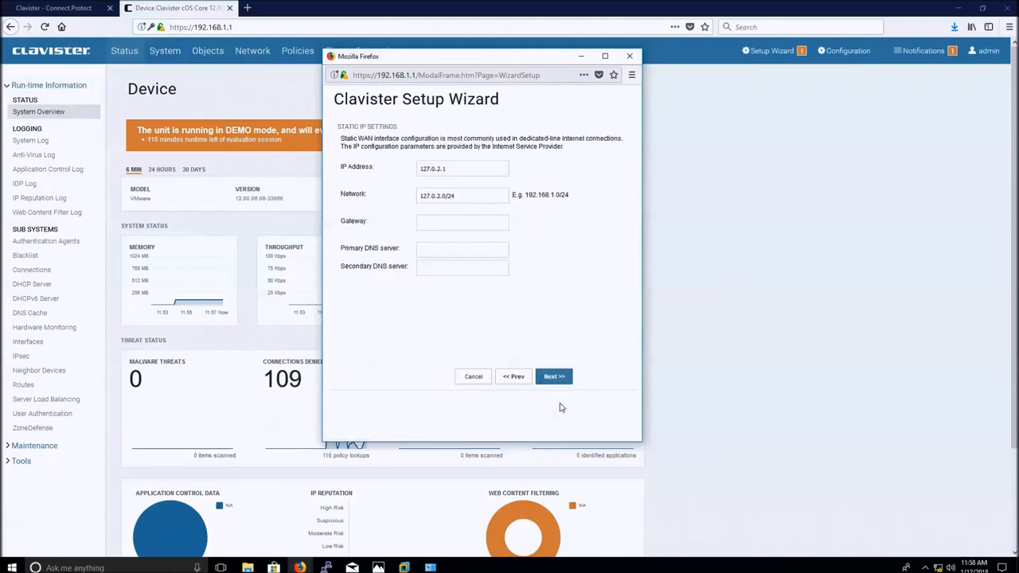
# Change the WAN IP address to 172.16.1.2 and the network to 172.16.1.0/24.
pyautogui.moveTo(466, 170); pyautogui.dragTo(400, 175)
pyautogui.write('172.16')
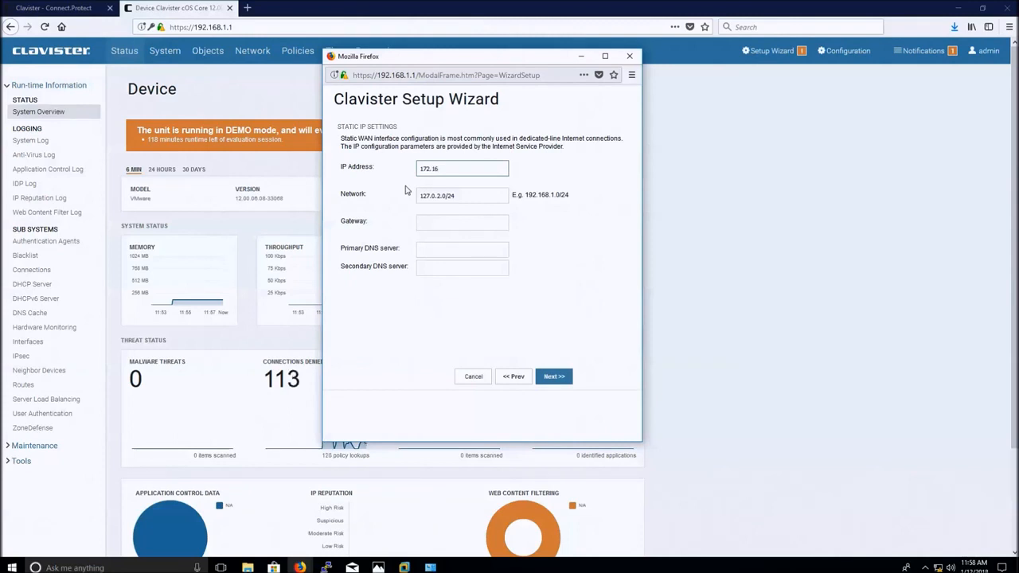
pyautogui.write('.')
pyautogui.write('1.2')
pyautogui.moveTo(440, 195); pyautogui.dragTo(409, 201)
pyautogui.write('172')
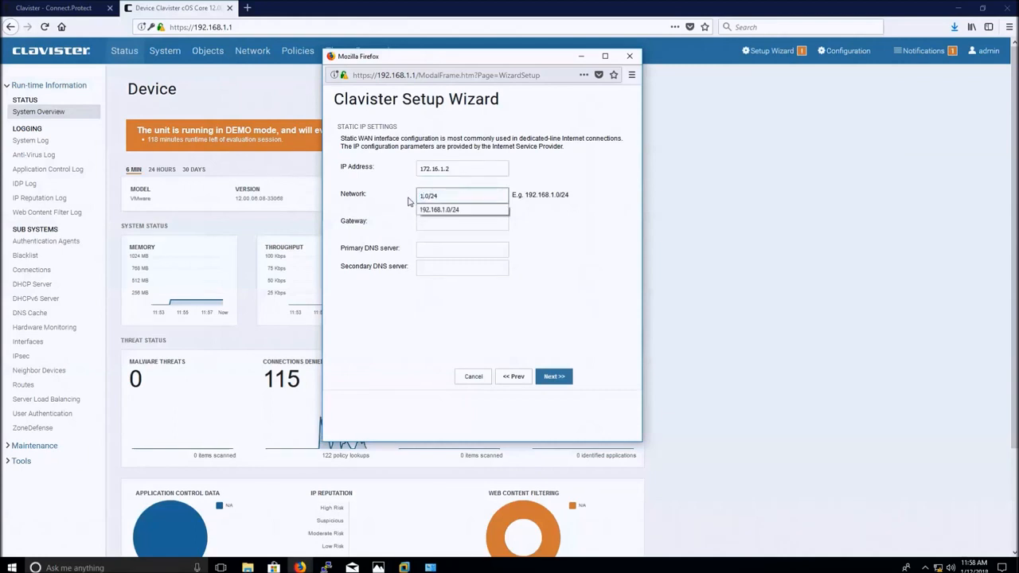
pyautogui.write('.16')
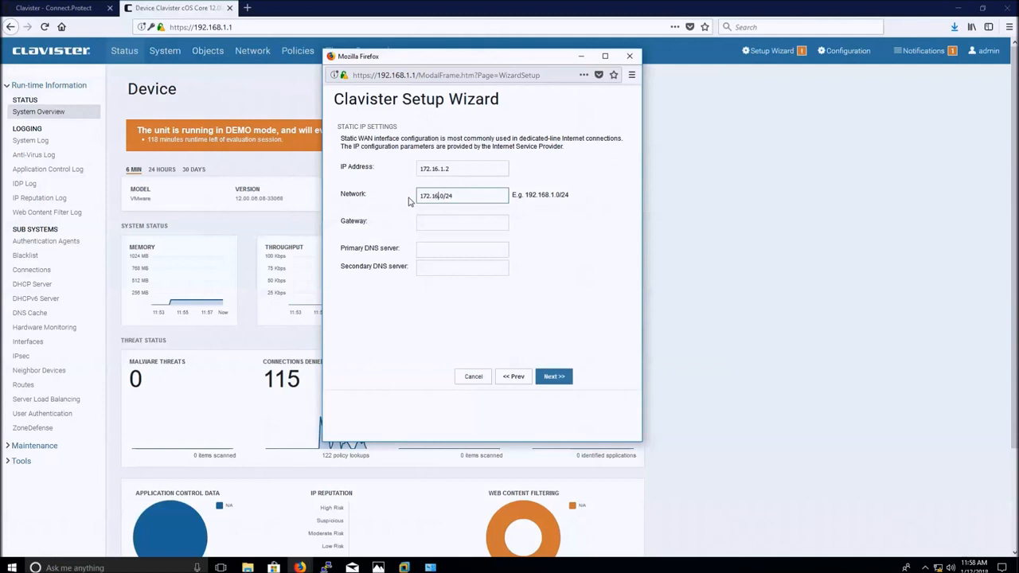
pyautogui.write('.1')
# Set gateway 172.16.1.1, primary DNS 8.8.8.8 and secondary DNS 9.9.9.9, then continue.
pyautogui.click(437, 221)
pyautogui.write('172.16.1.1')
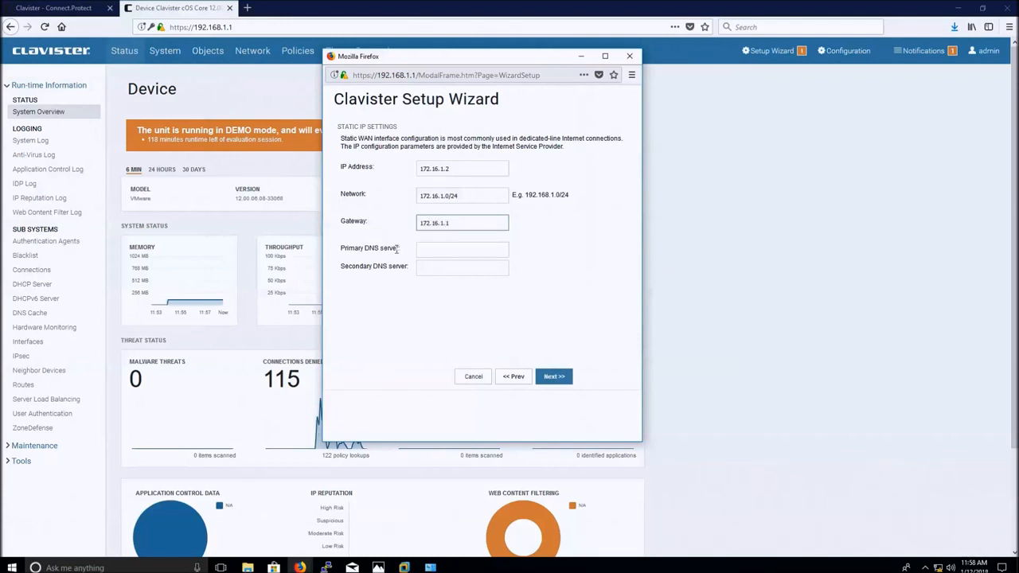
pyautogui.click(407, 311)
pyautogui.click(427, 250)
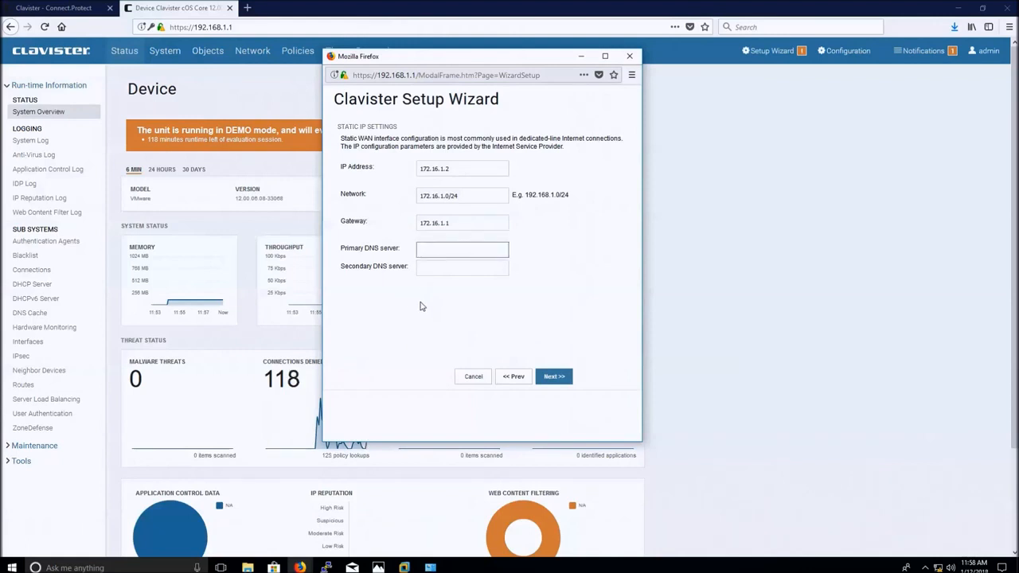
pyautogui.write('8.8.8.')
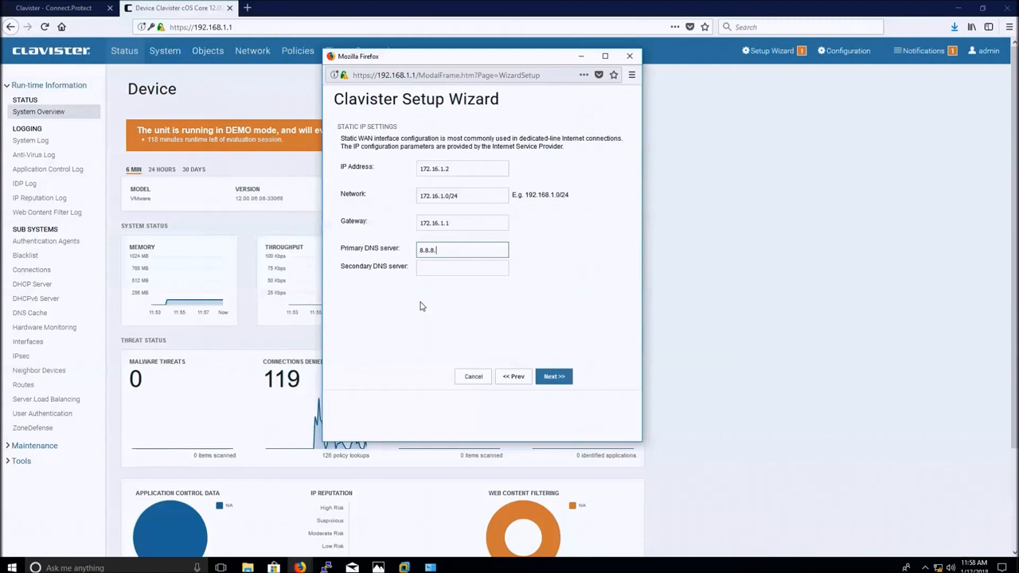
pyautogui.write('8')
pyautogui.click(440, 275)
pyautogui.write('9.9.9.9')
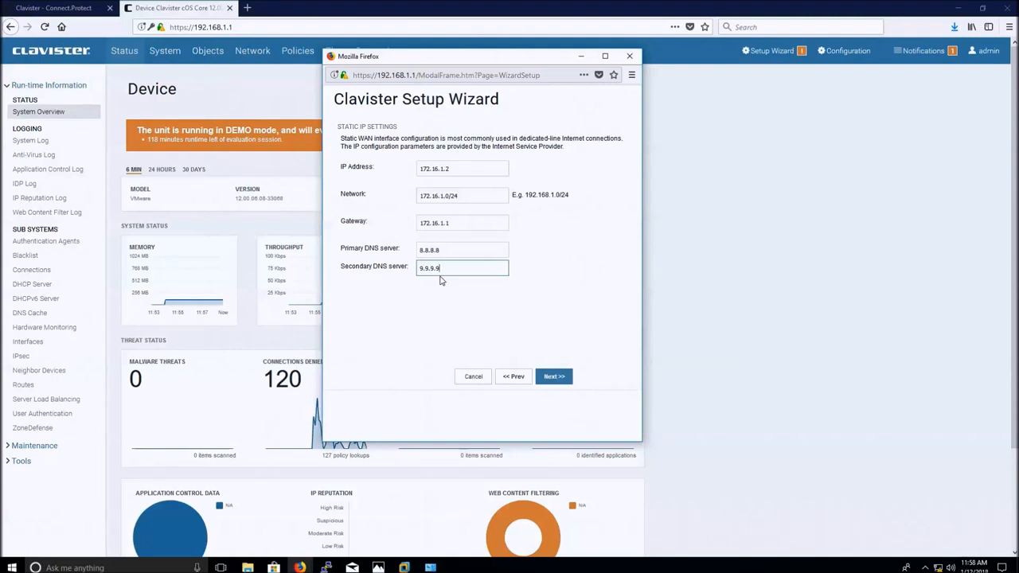
pyautogui.click(550, 378)
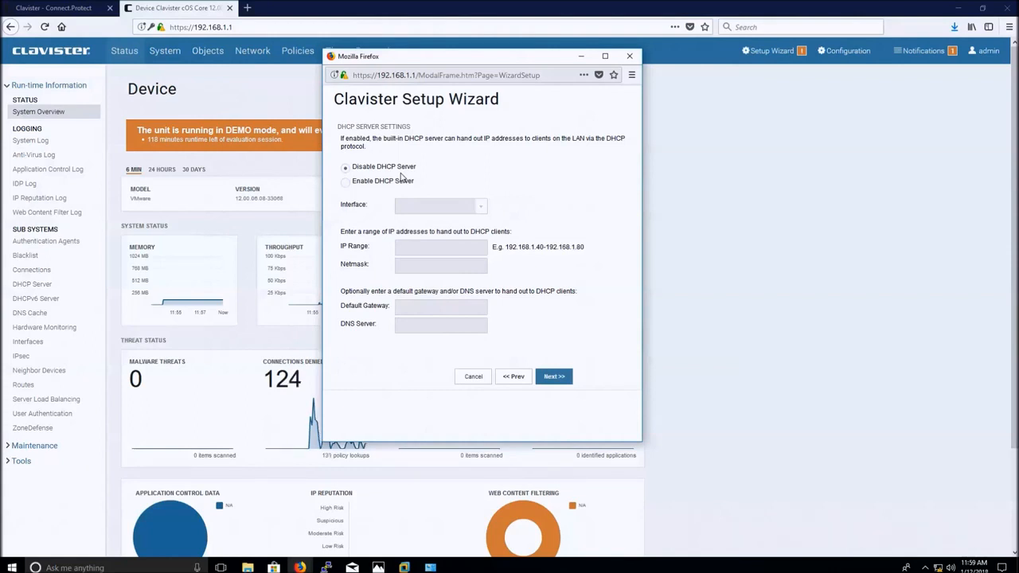
# Leave DHCP disabled, use Clavister's timesync server, activate the configuration and close the wizard.
pyautogui.click(555, 377)
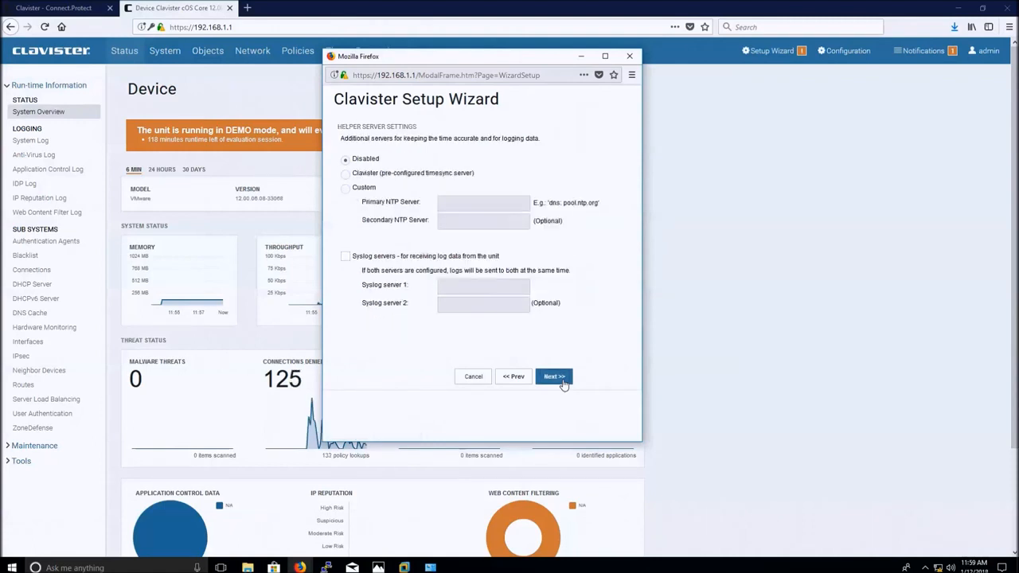
pyautogui.click(346, 175)
pyautogui.click(555, 378)
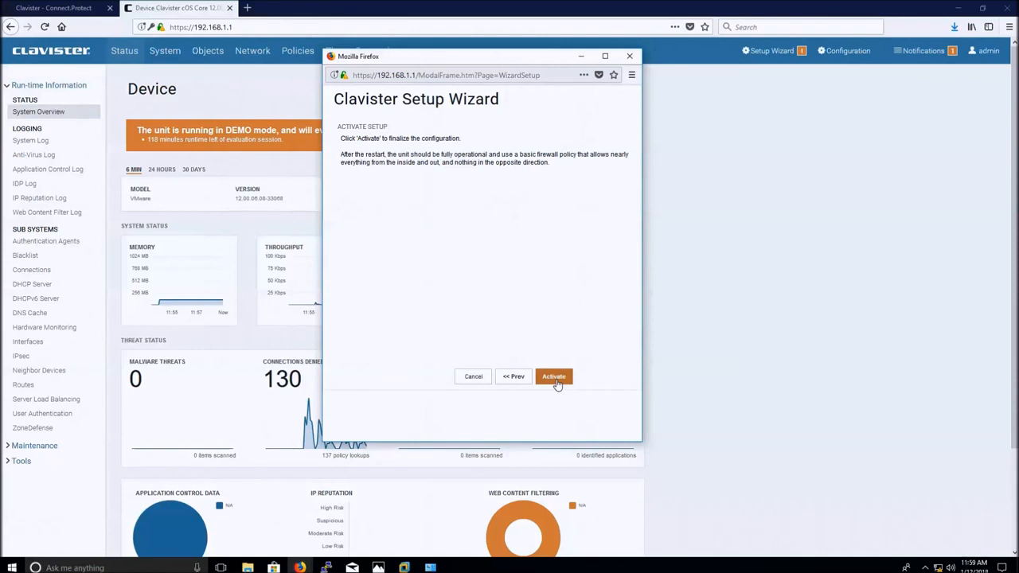
pyautogui.click(556, 381)
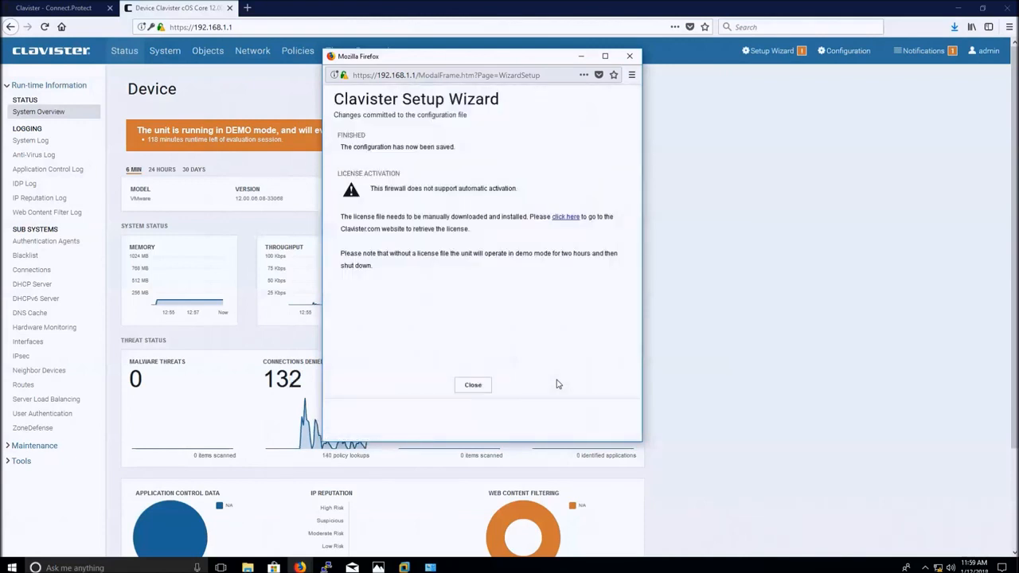
pyautogui.click(481, 391)
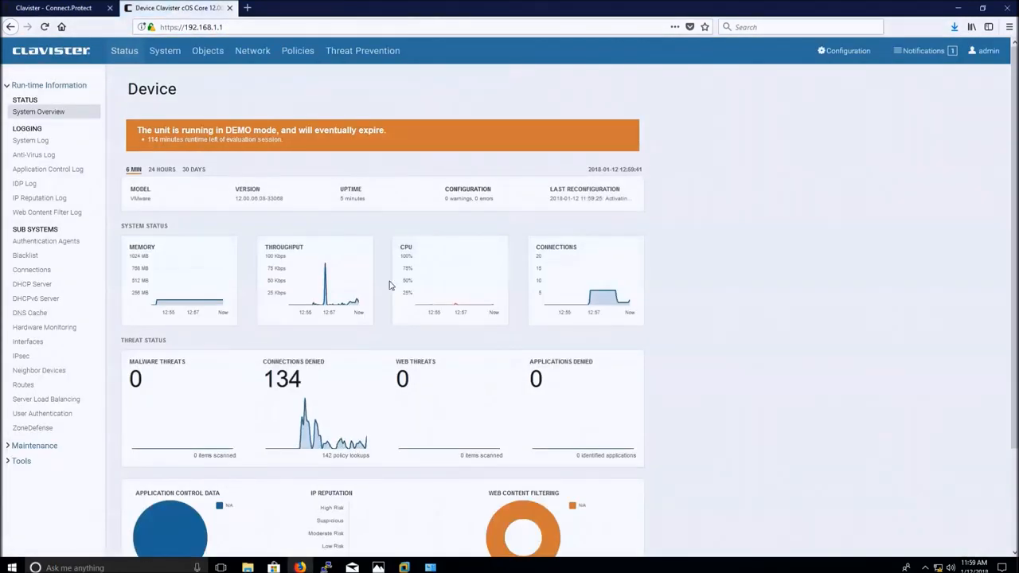
# Start a new IP Policy in Main IP Rules named AllowICMP.
pyautogui.click(297, 56)
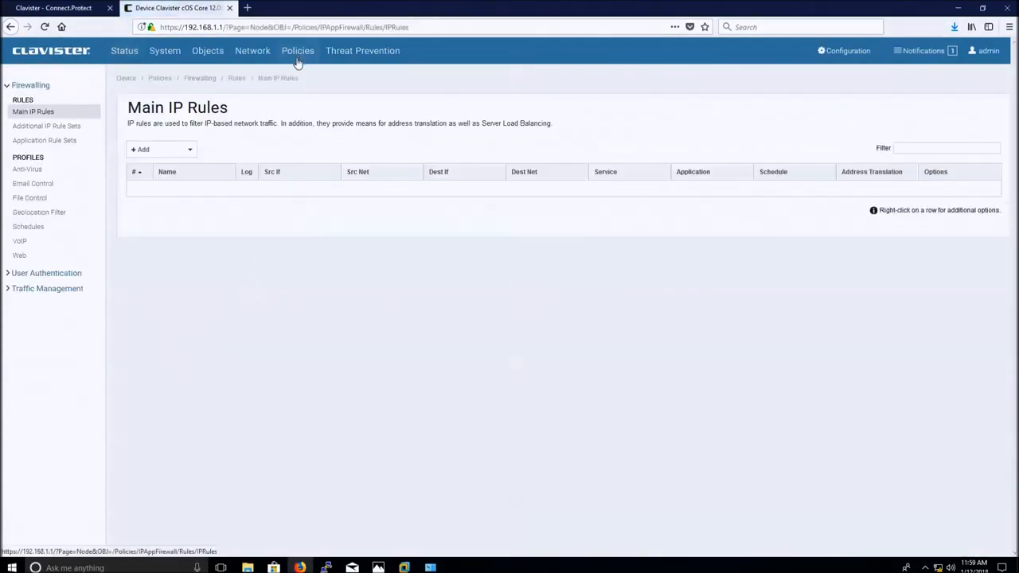
pyautogui.click(190, 154)
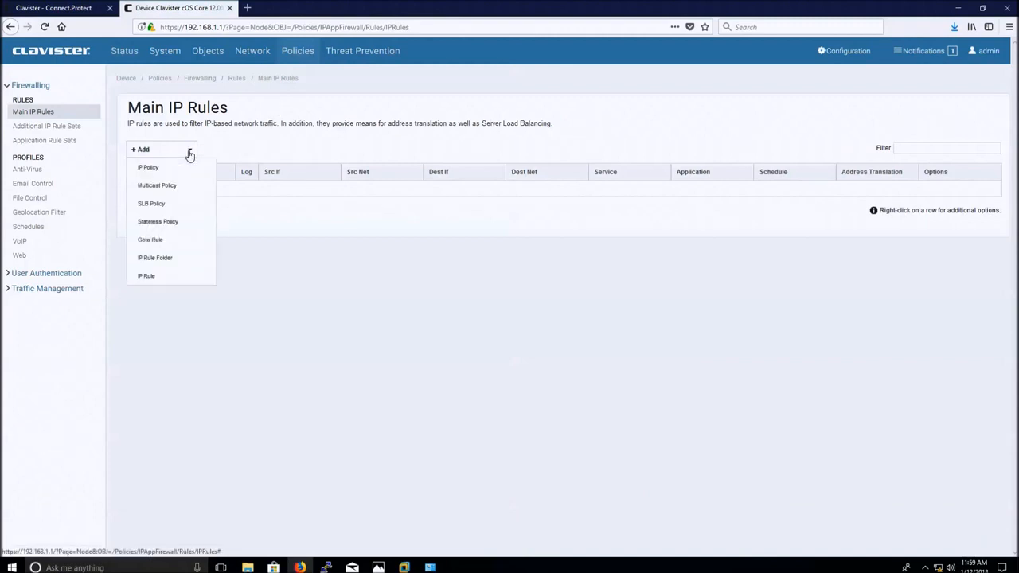
pyautogui.click(188, 167)
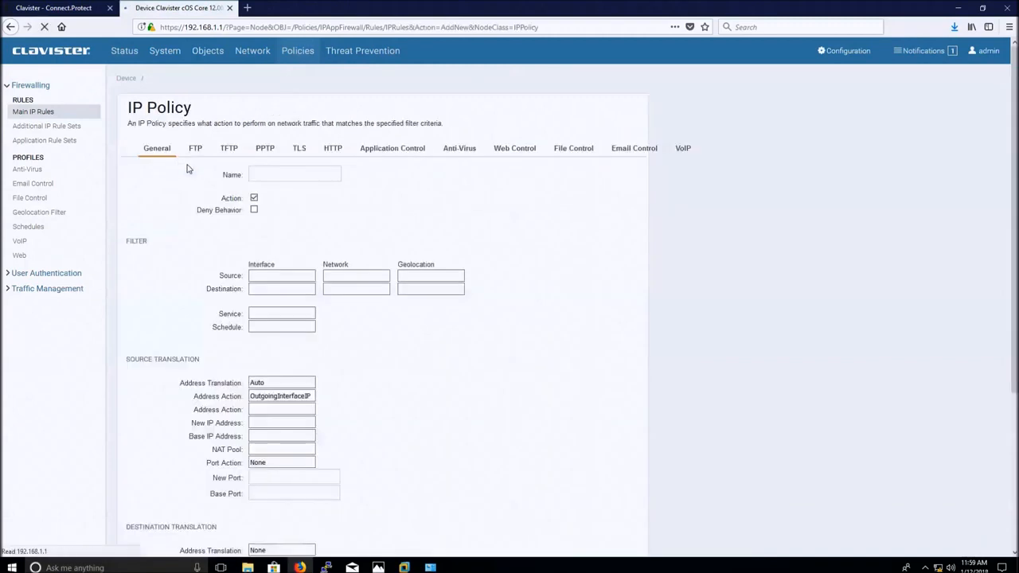
pyautogui.click(258, 175)
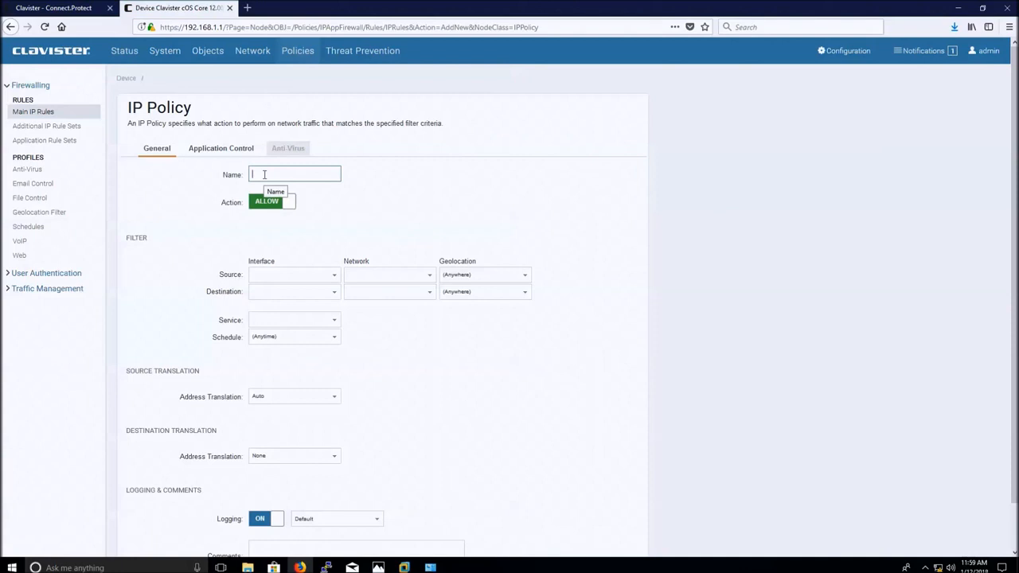
pyautogui.write('Allow')
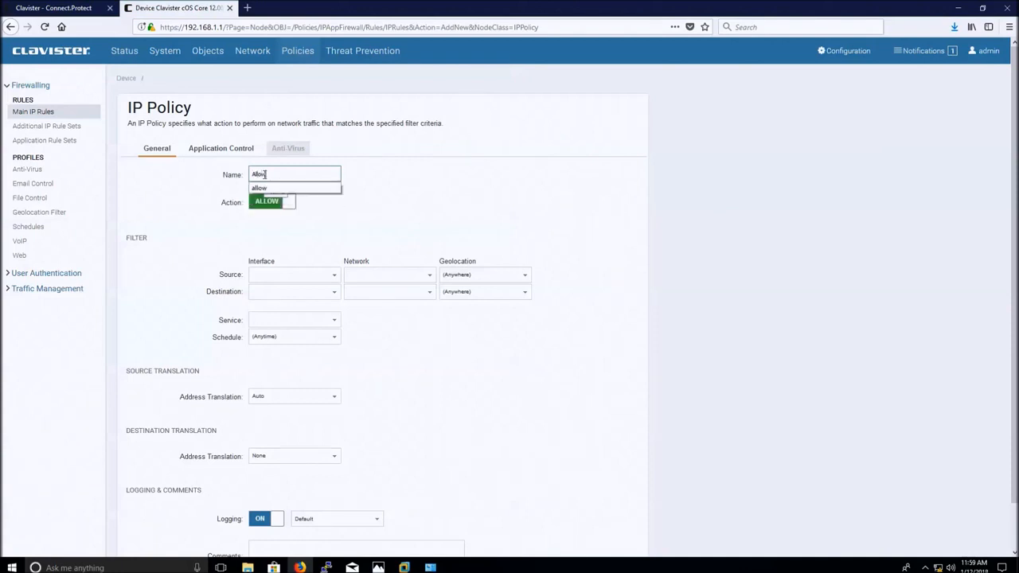
pyautogui.write('To')
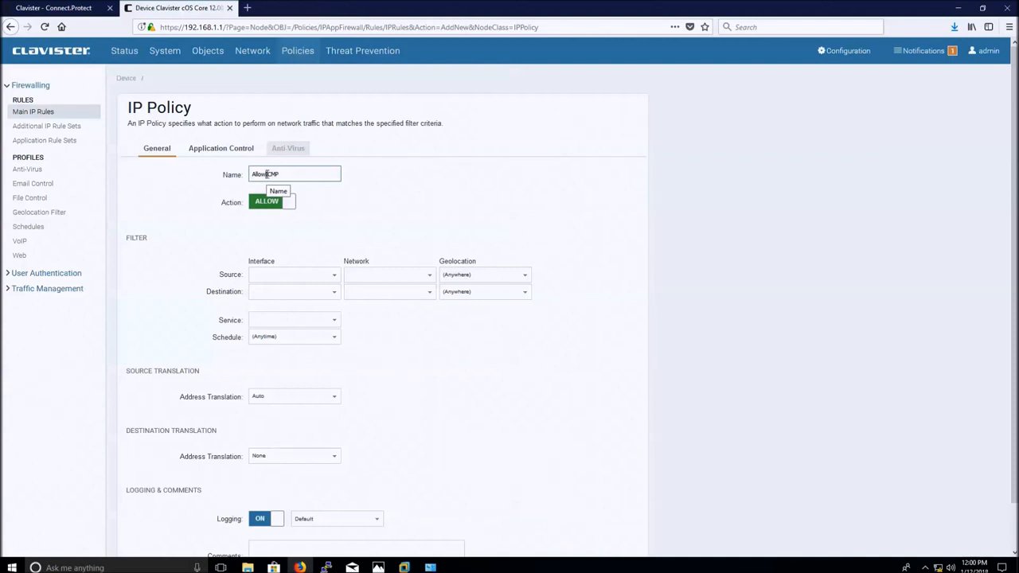
# Set the source to if1 / if1_net and the destination to if2 / all-nets.
pyautogui.click(335, 278)
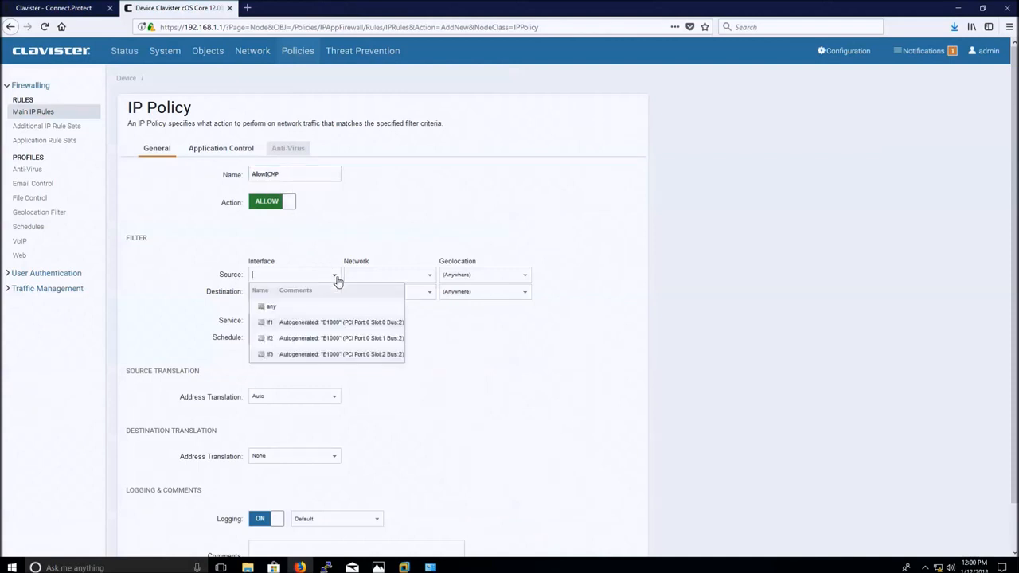
pyautogui.click(344, 323)
pyautogui.click(429, 278)
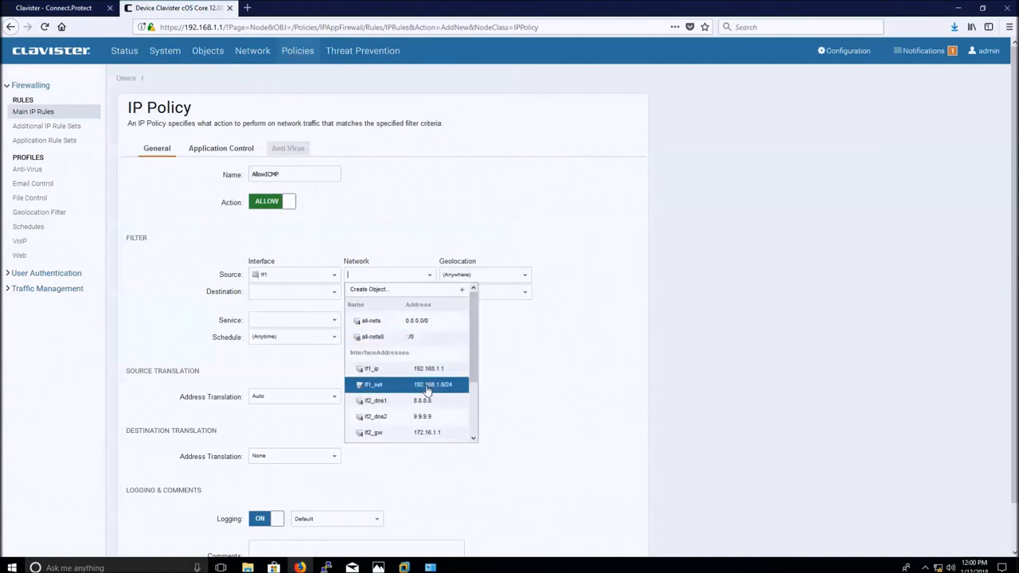
pyautogui.click(427, 390)
pyautogui.click(335, 294)
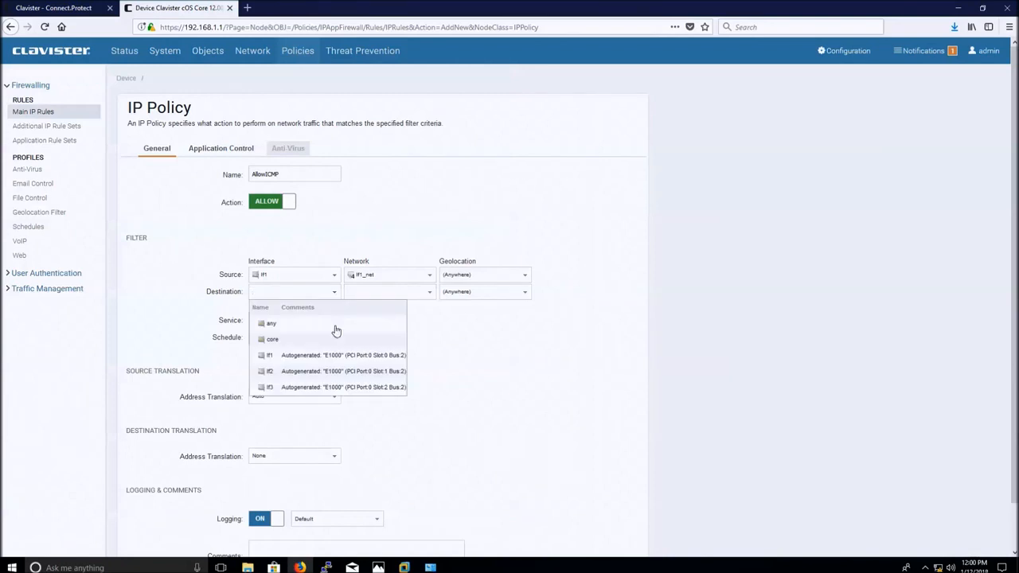
pyautogui.click(335, 372)
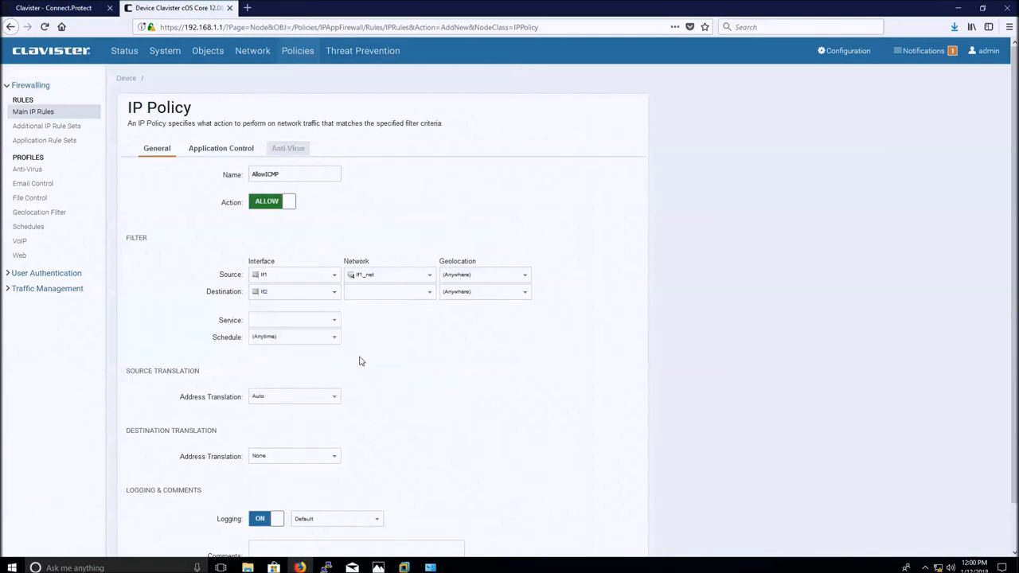
pyautogui.click(429, 293)
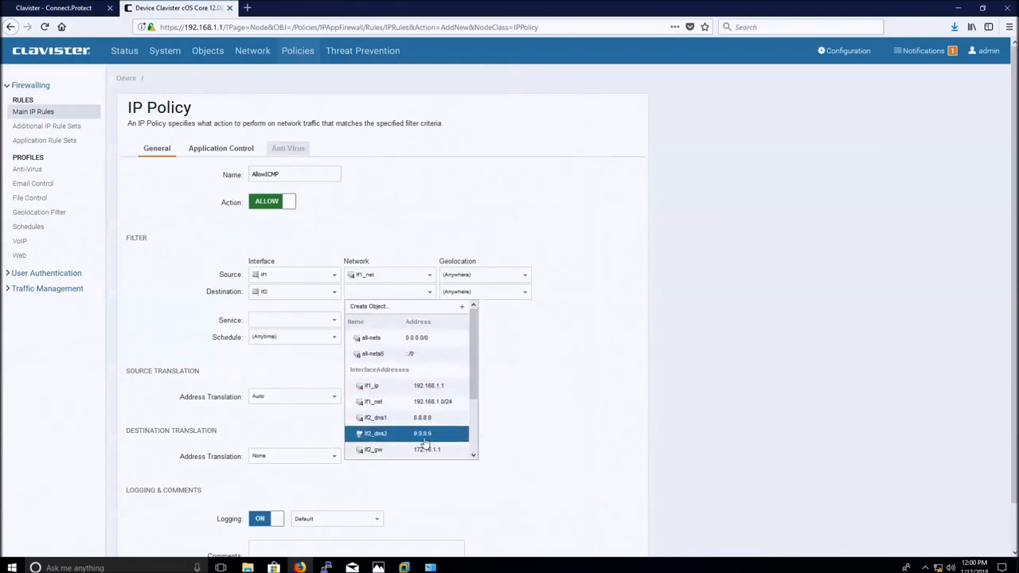
pyautogui.click(419, 339)
# Choose the all_icmp service and save the AllowICMP rule.
pyautogui.click(306, 318)
pyautogui.write('icmp')
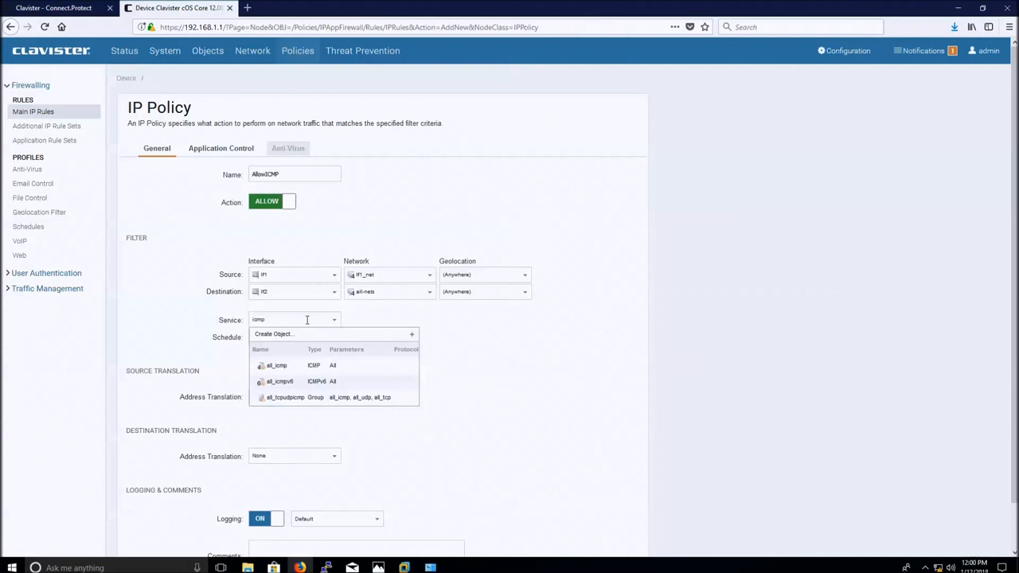
pyautogui.click(311, 367)
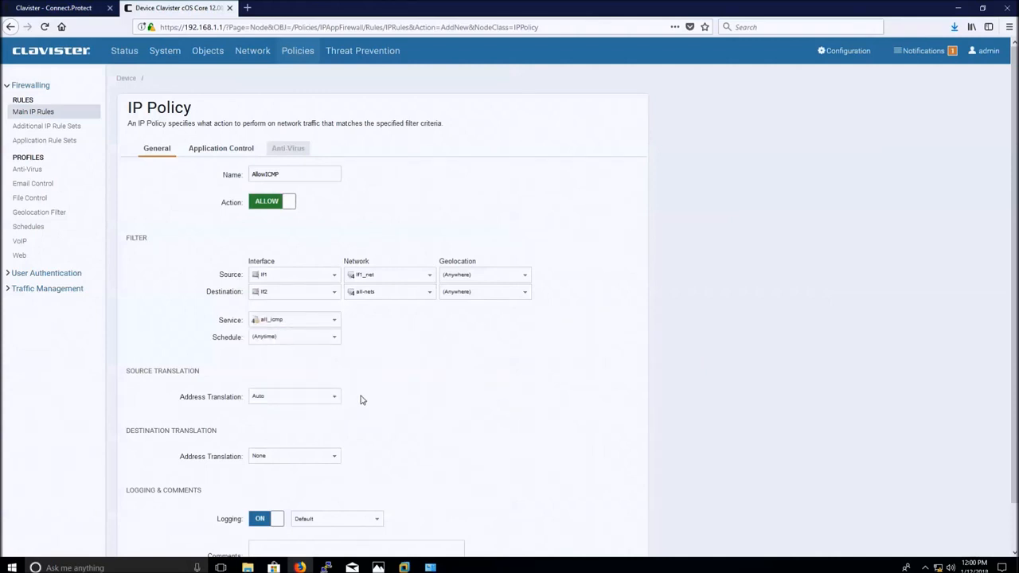
pyautogui.scroll(-1, 371, 420)
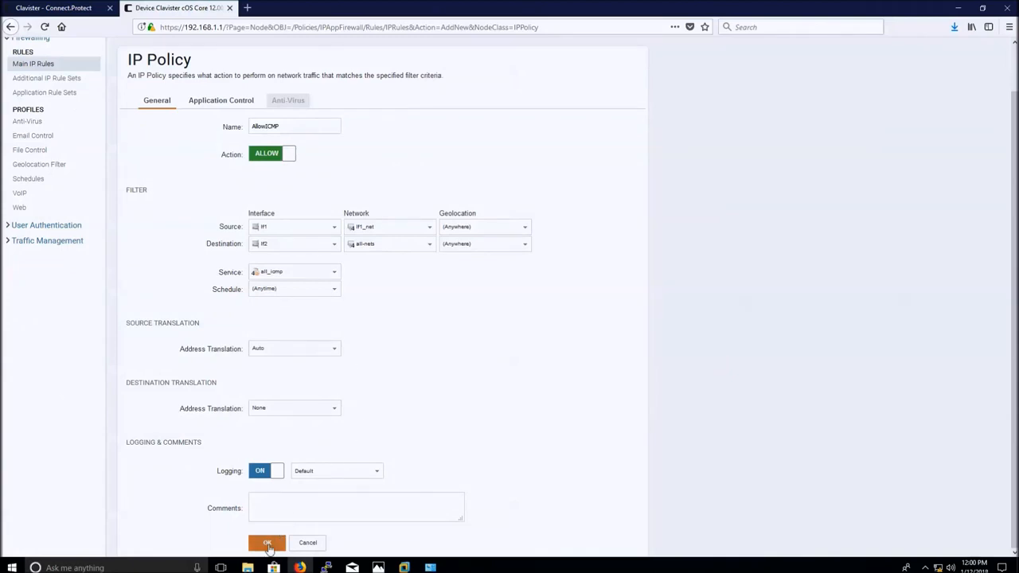
pyautogui.click(268, 544)
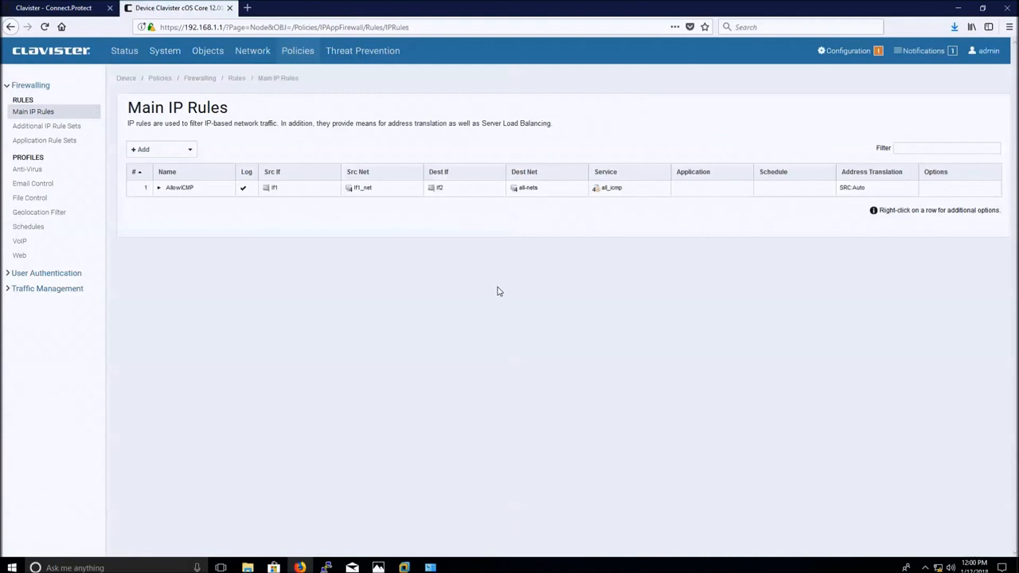
# Save and activate the pending configuration changes.
pyautogui.click(848, 54)
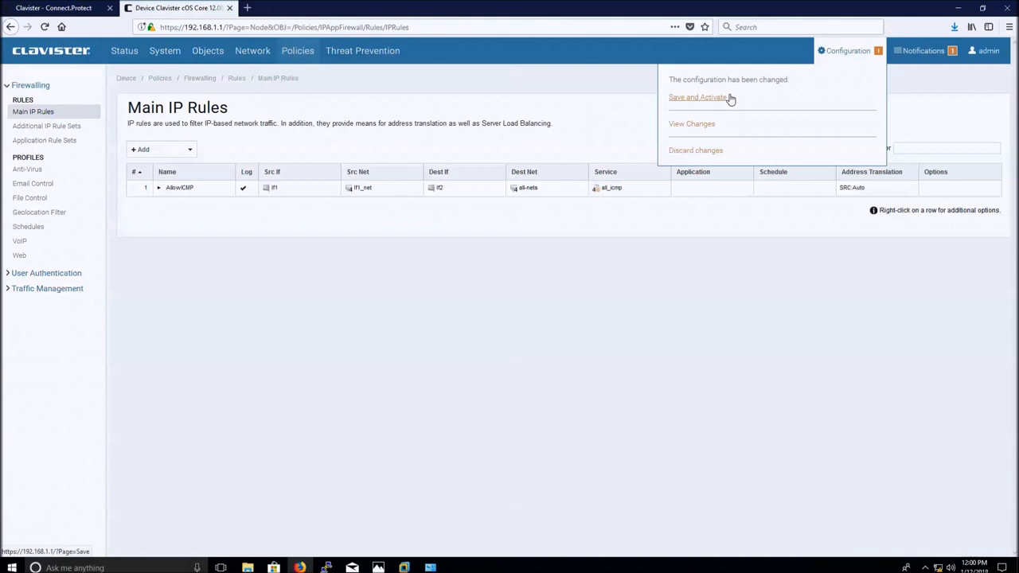
pyautogui.click(698, 97)
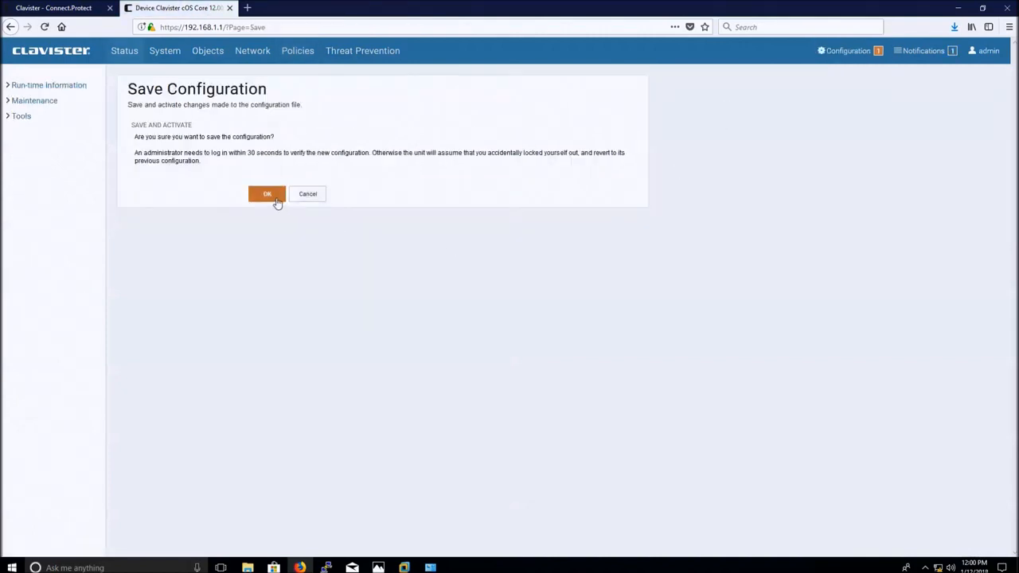
pyautogui.click(277, 199)
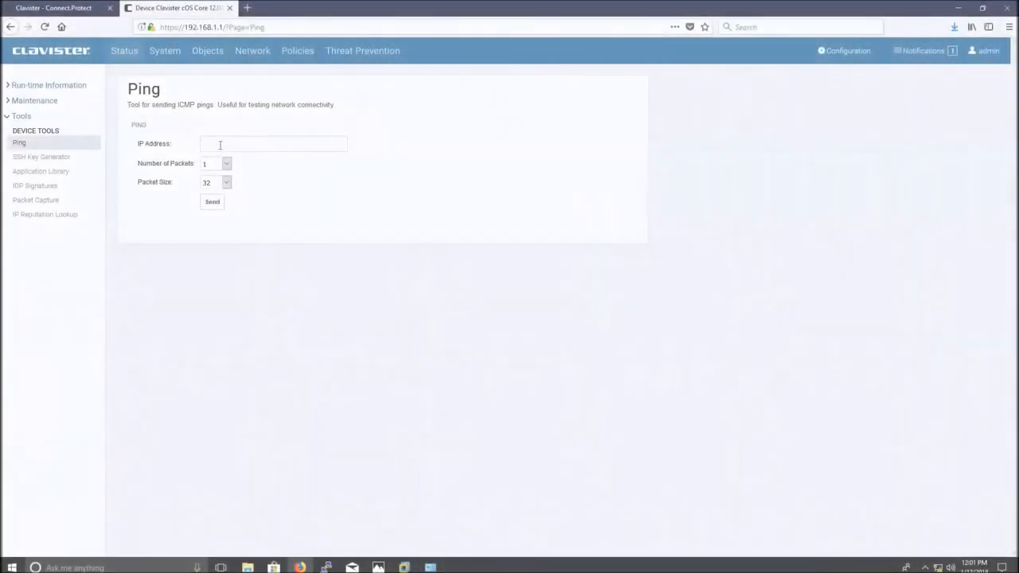
# Ping 8.8.8.8 from the firewall's Ping tool and get a reply.
pyautogui.click(220, 144)
pyautogui.write('8.8.8.8')
pyautogui.click(212, 201)
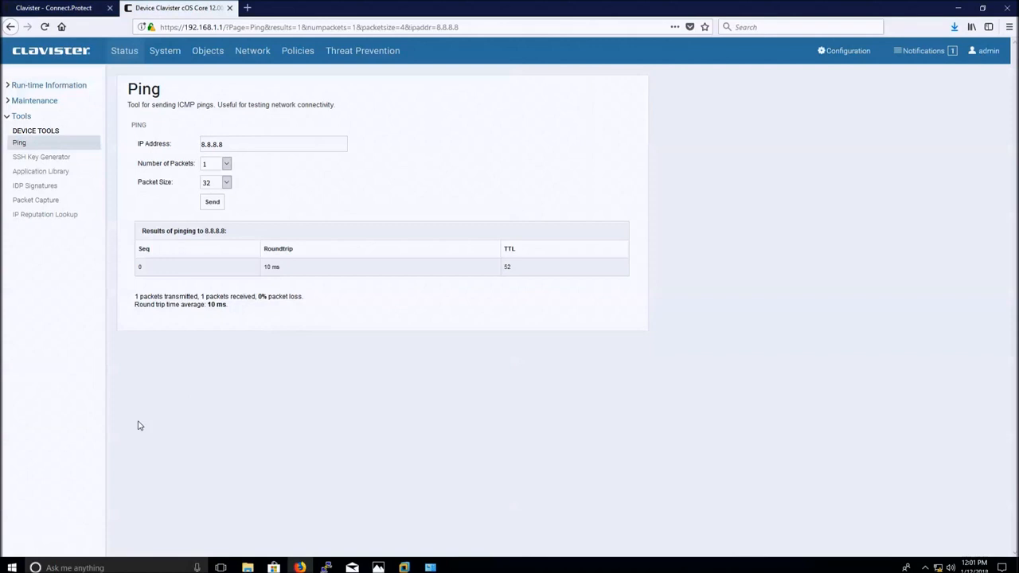
pyautogui.click(12, 567)
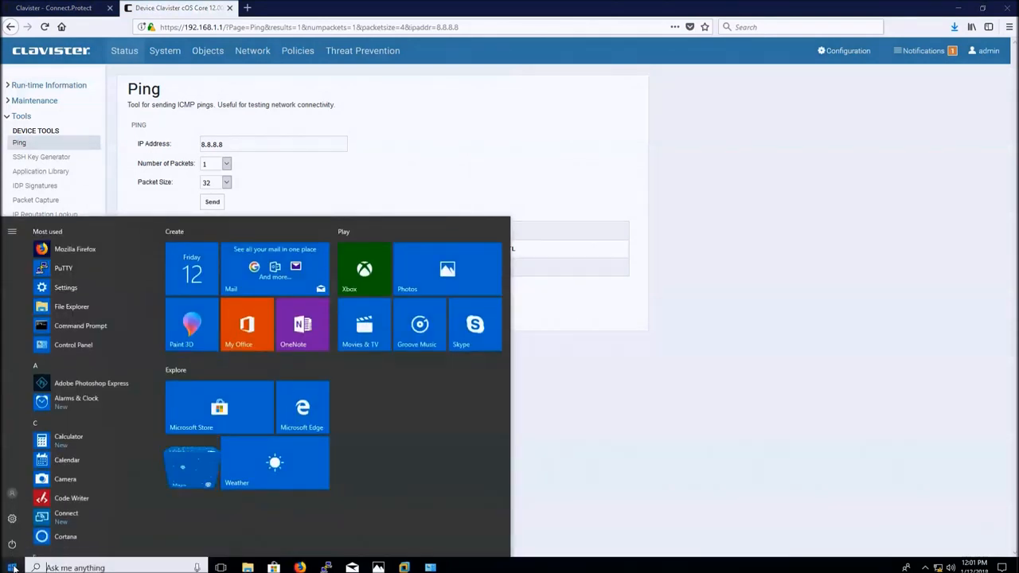
# Launch Command Prompt as administrator from the Start search for cmd.
pyautogui.write('cmd')
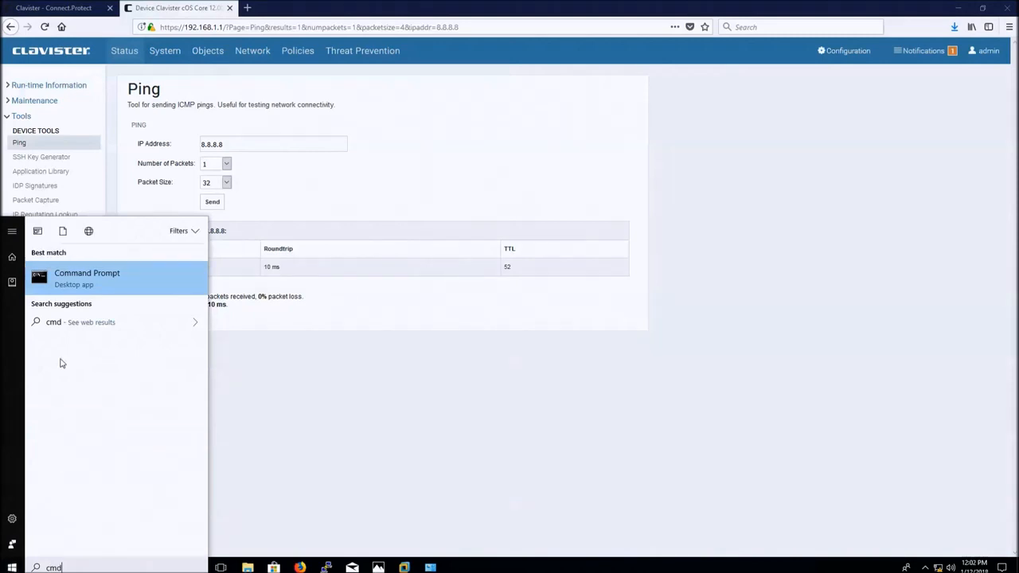
pyautogui.rightClick(87, 285)
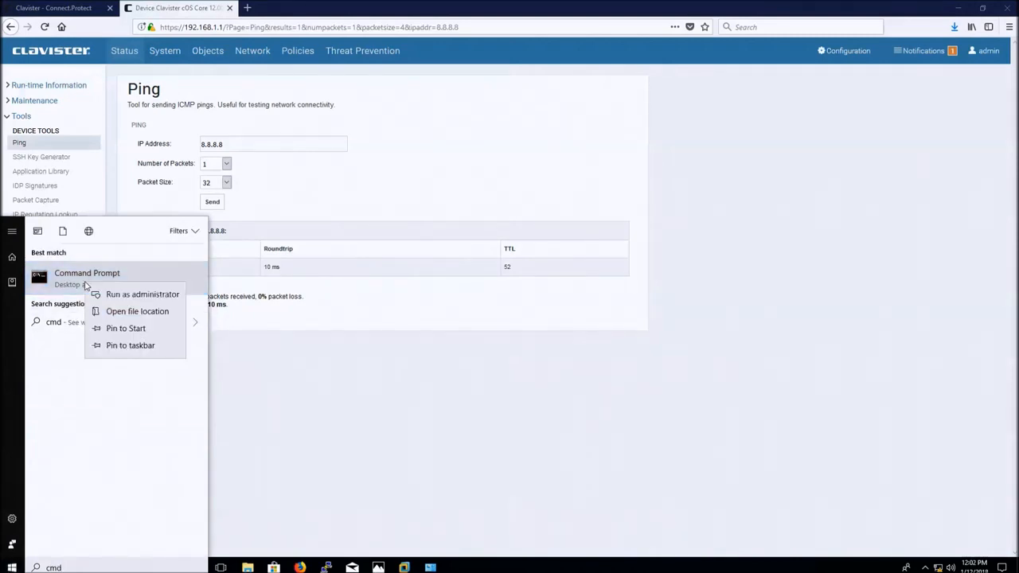
pyautogui.click(98, 292)
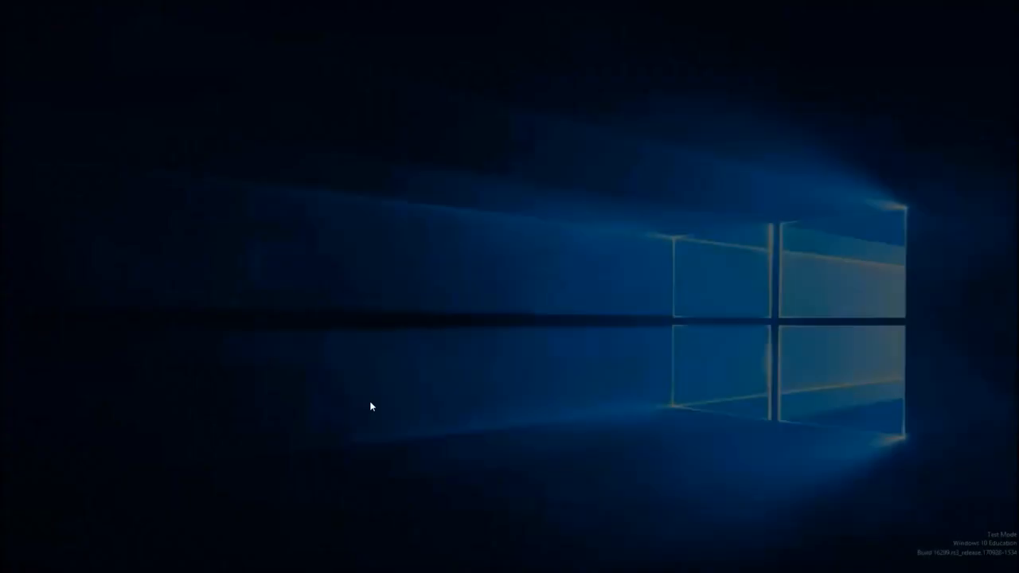
pyautogui.click(495, 355)
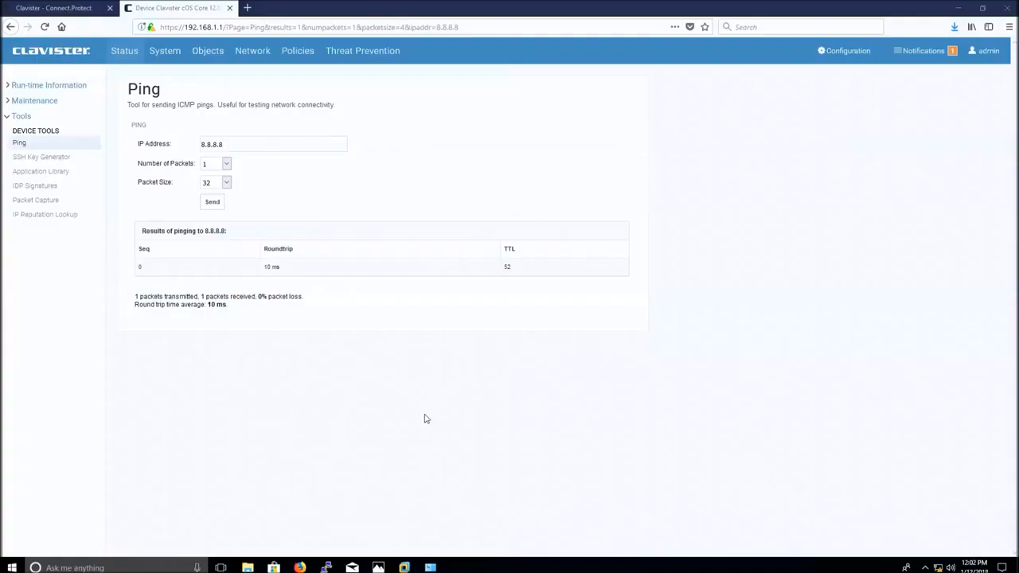
# Run ping 8.8.8.8 on the host and receive 4 of 4 replies.
pyautogui.write('ping 8')
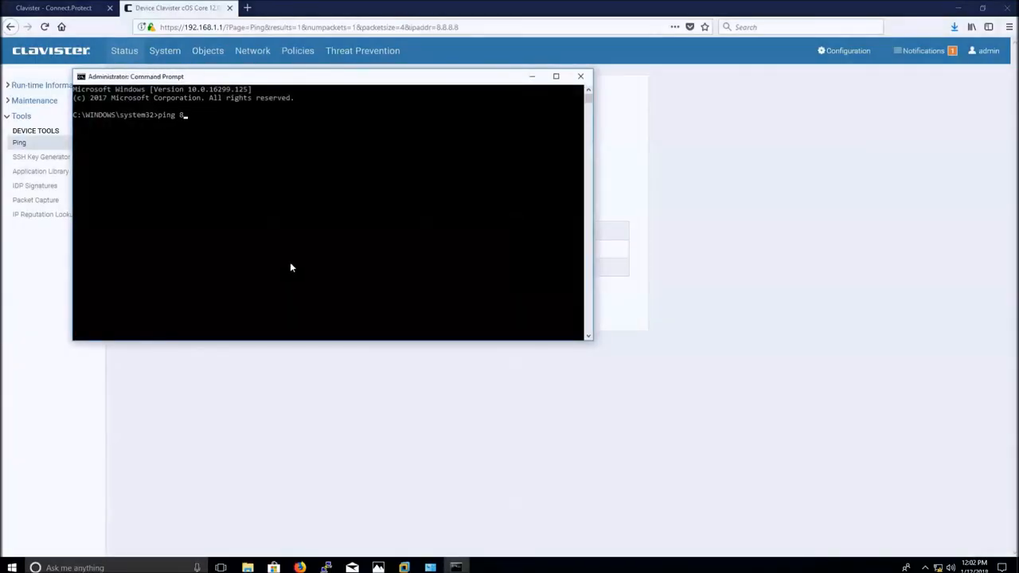
pyautogui.press('Return')
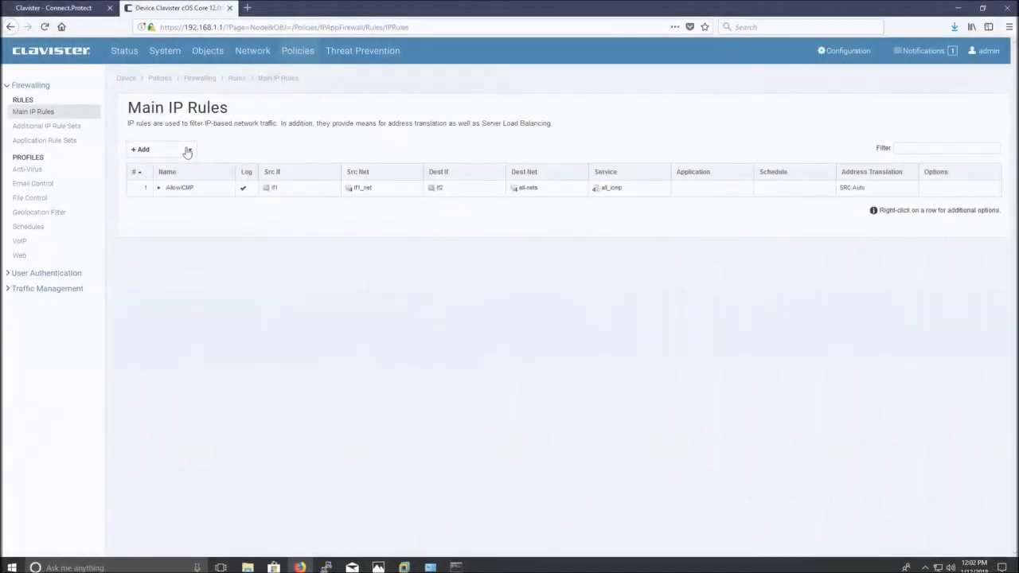
pyautogui.click(188, 151)
# Create a new IP Policy named AllowDNS with source If1 / If1_net.
pyautogui.click(188, 168)
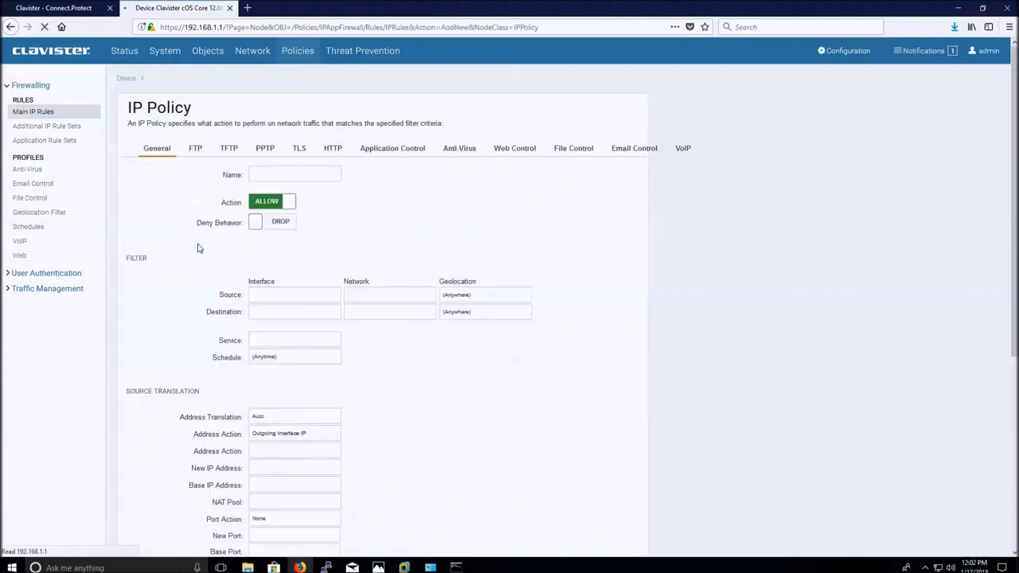
pyautogui.click(265, 174)
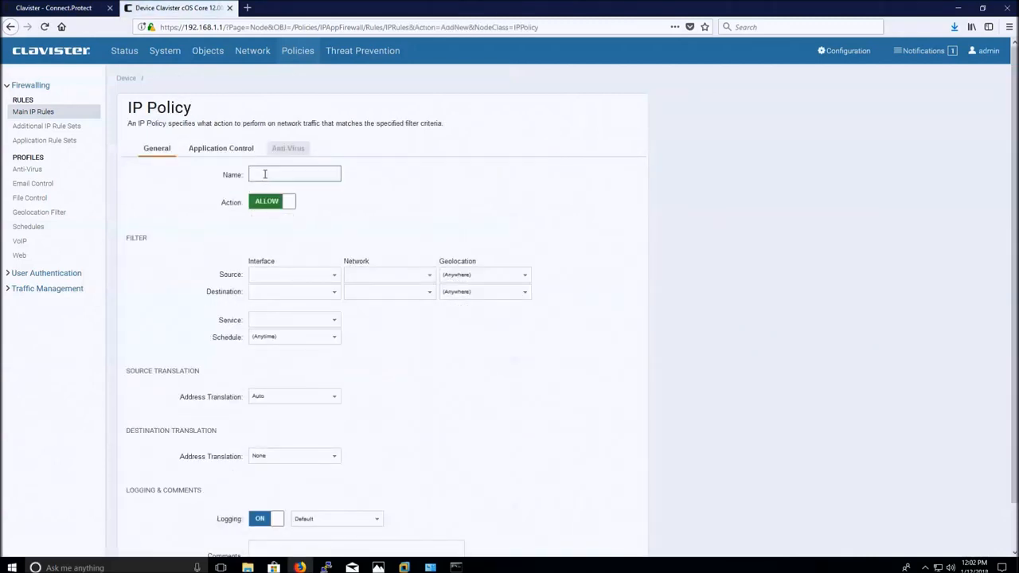
pyautogui.write('All')
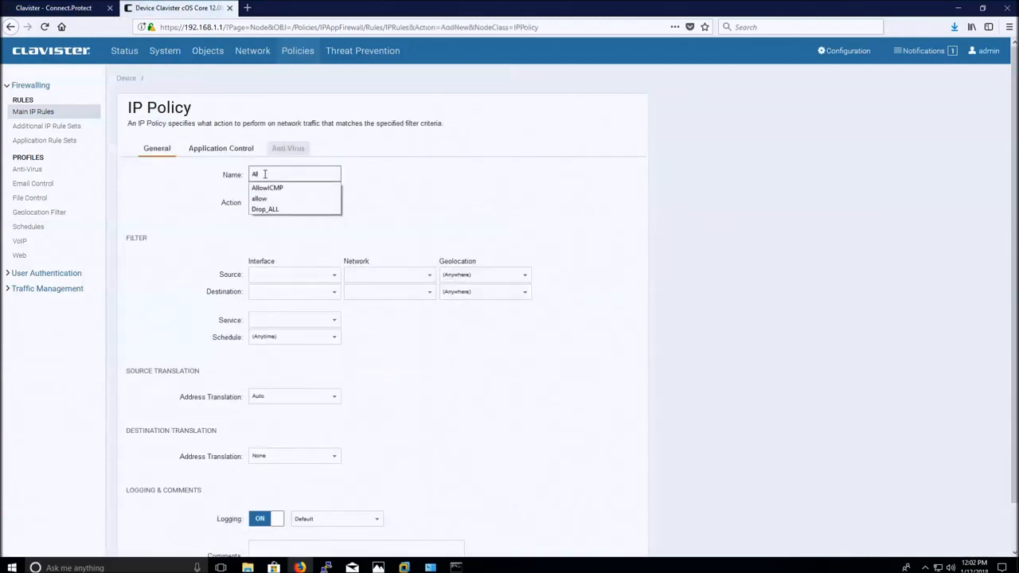
pyautogui.write('owDNS')
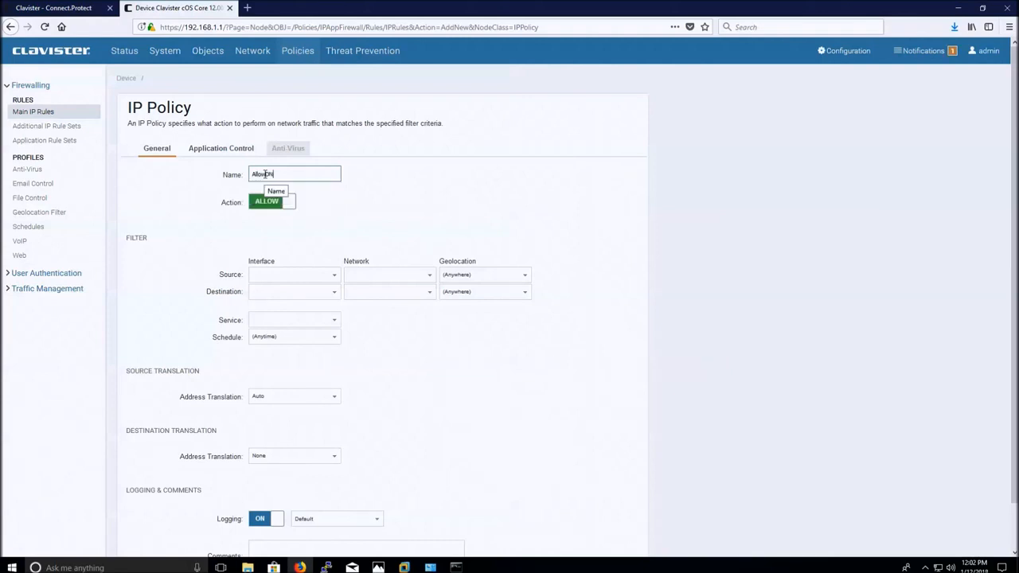
pyautogui.click(335, 276)
pyautogui.click(322, 326)
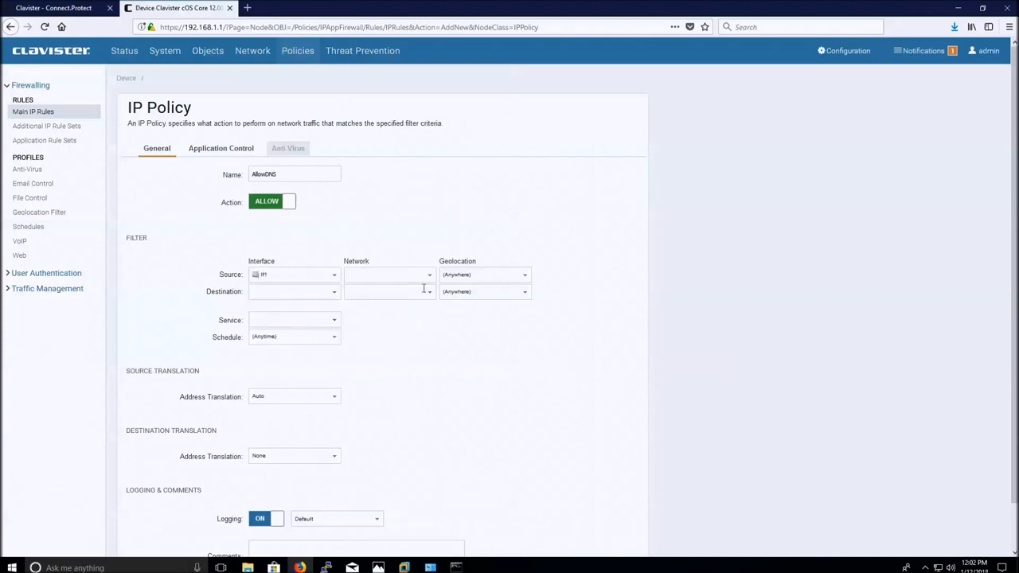
pyautogui.click(427, 276)
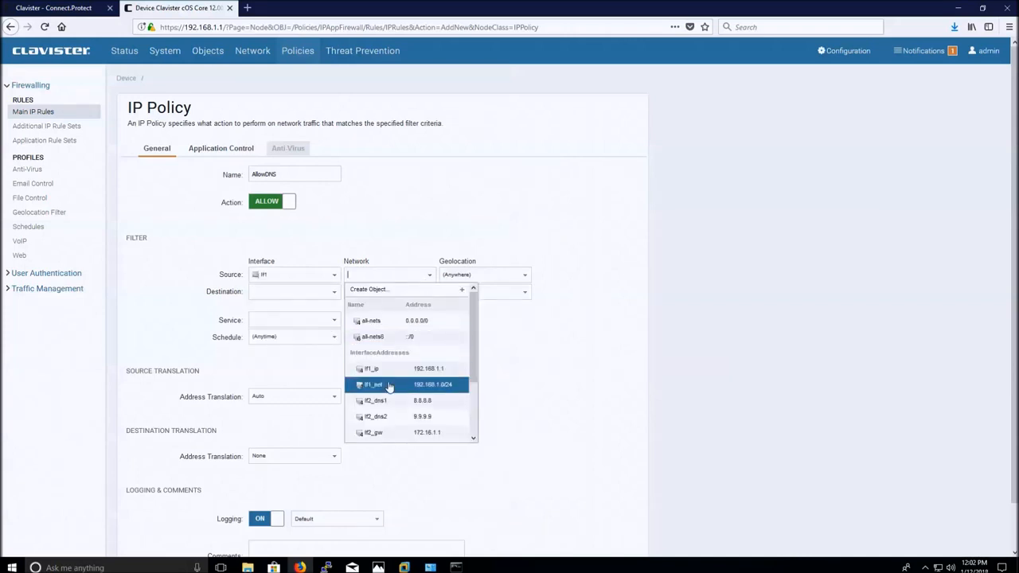
pyautogui.click(389, 387)
# Set destination If2 / all-nets and service dns-all, then save the rule.
pyautogui.click(335, 293)
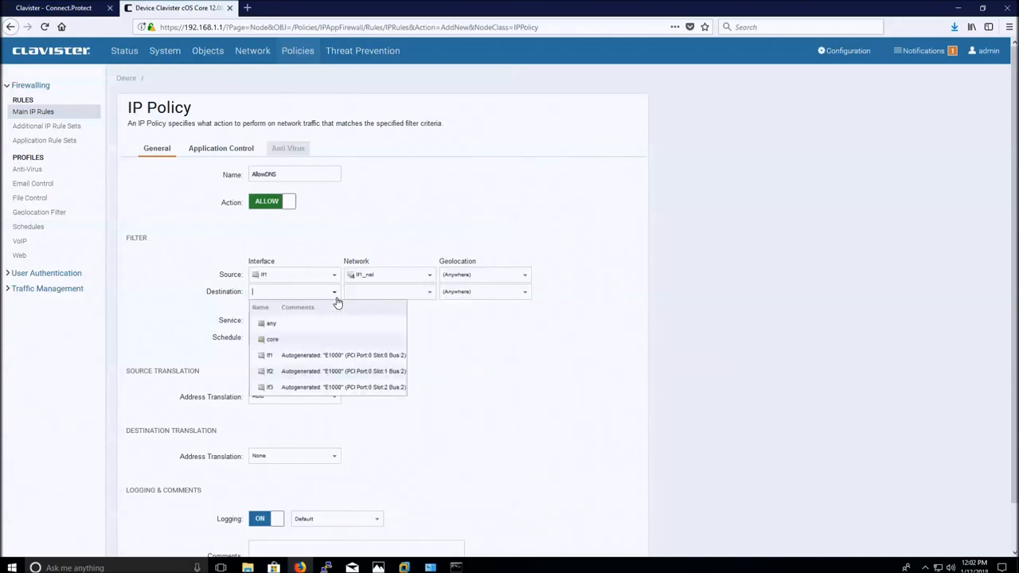
pyautogui.click(346, 371)
pyautogui.click(428, 293)
pyautogui.click(394, 340)
pyautogui.click(312, 321)
pyautogui.write('dns')
pyautogui.click(306, 365)
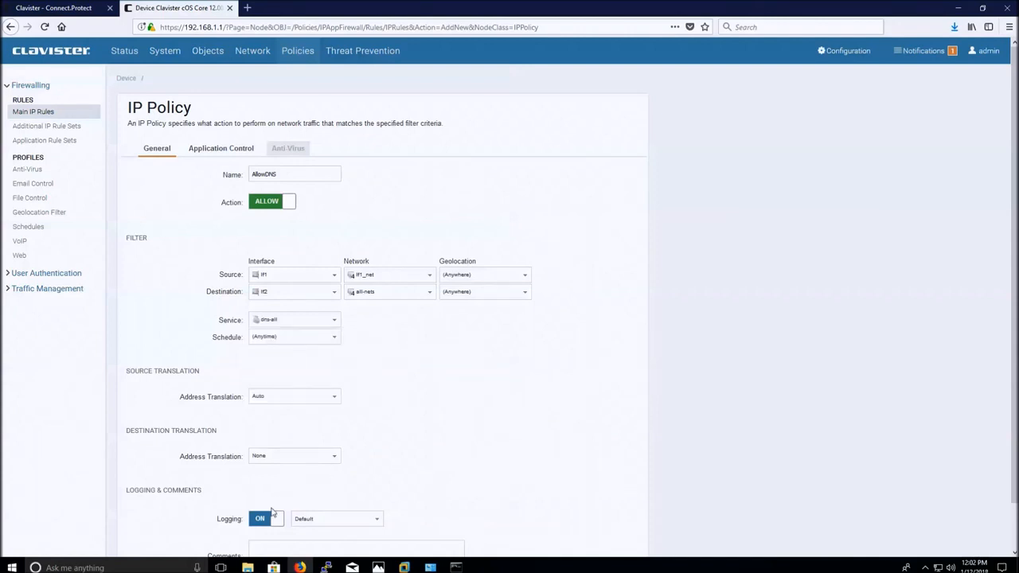
pyautogui.scroll(-1, 255, 517)
pyautogui.click(267, 543)
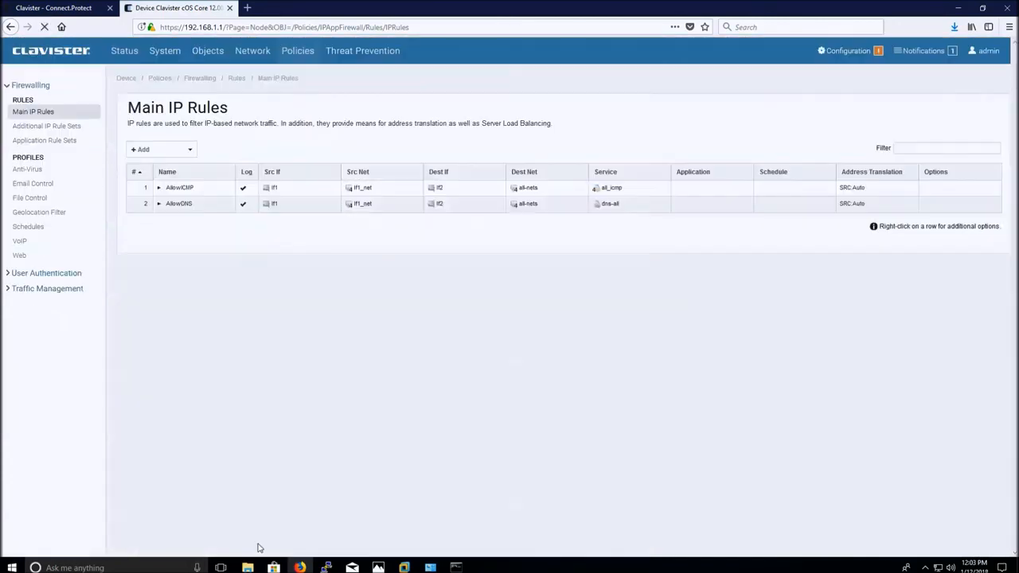
# Create a new IP Policy named AllowHTTP with source If1 / If1_net.
pyautogui.click(191, 151)
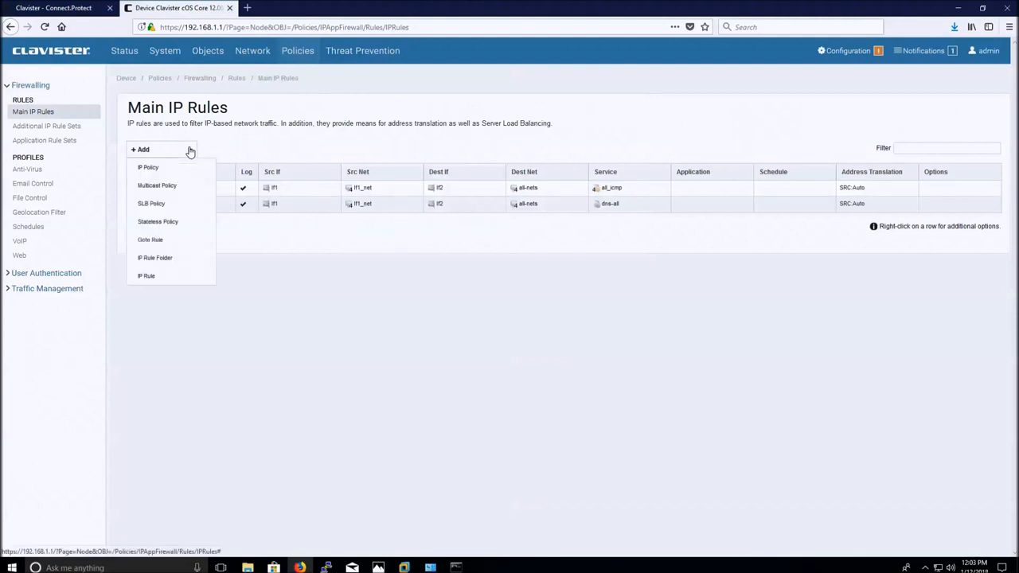
pyautogui.click(188, 166)
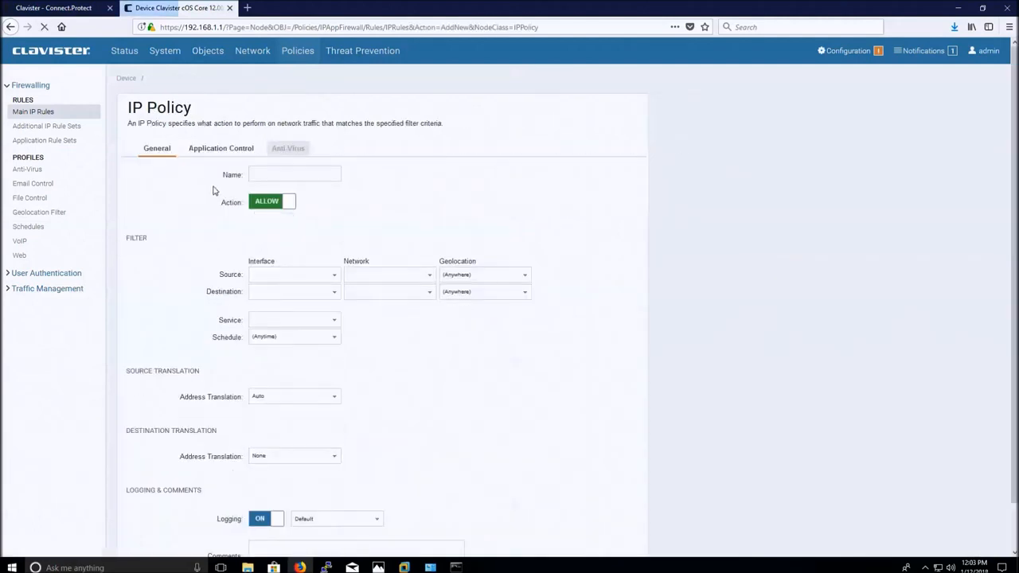
pyautogui.click(285, 175)
pyautogui.write('A')
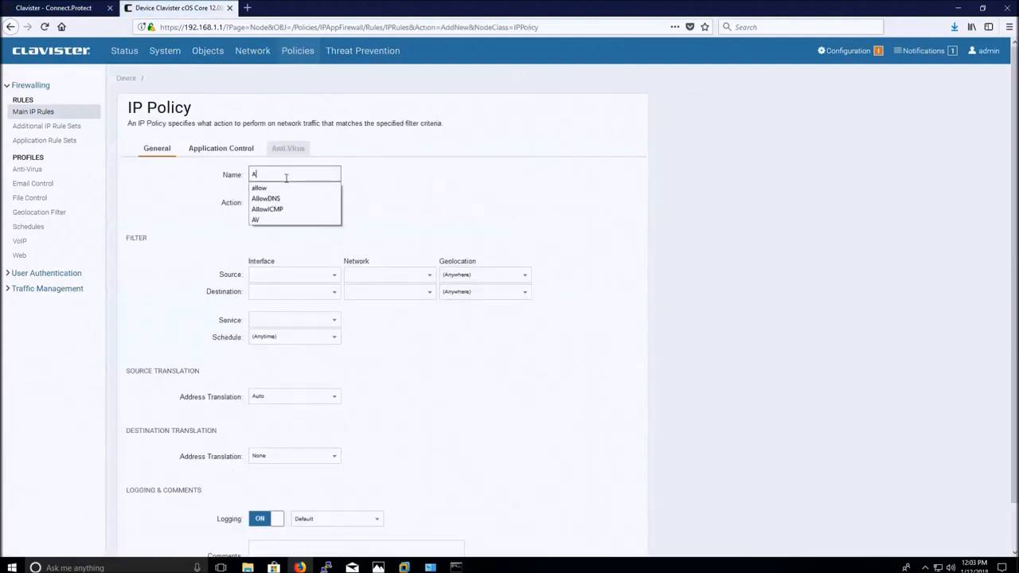
pyautogui.write('llowHTTP')
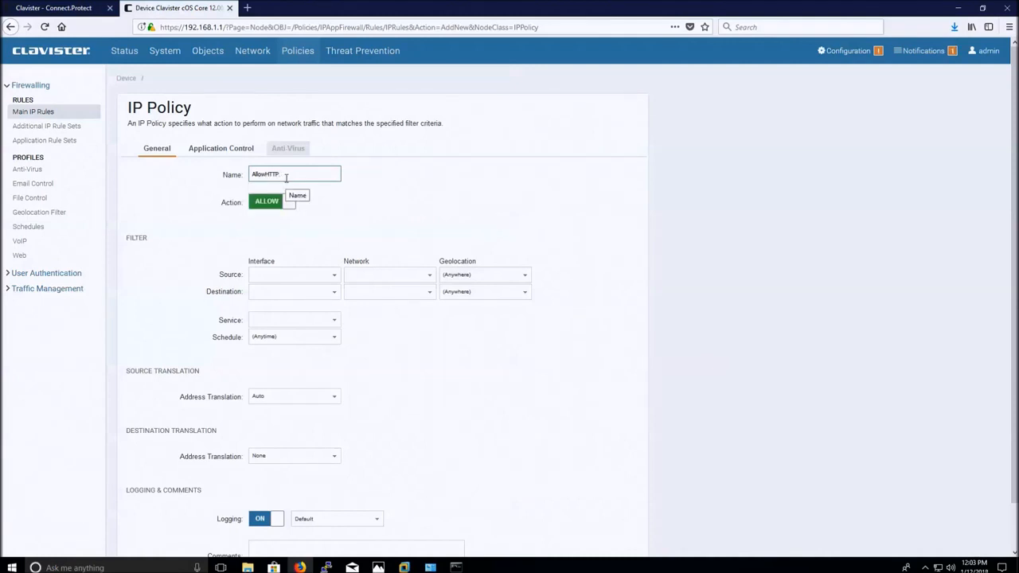
pyautogui.click(330, 275)
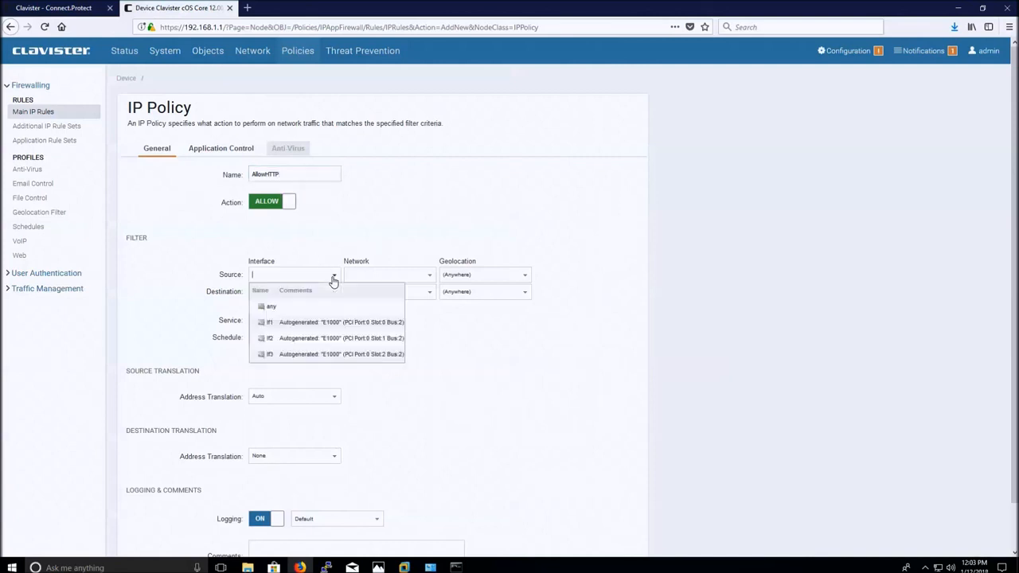
pyautogui.click(326, 322)
pyautogui.click(430, 277)
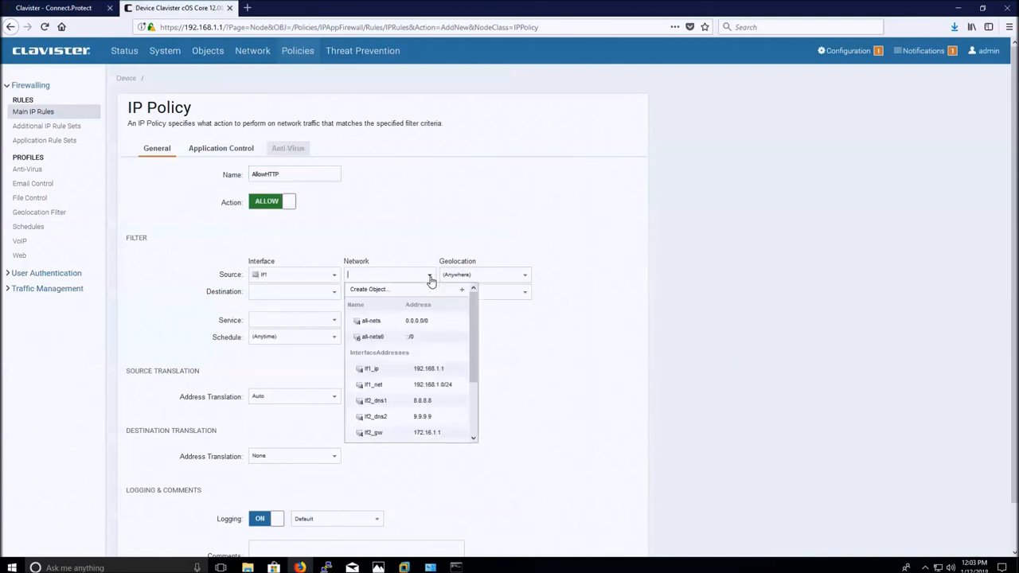
pyautogui.click(409, 322)
pyautogui.click(426, 277)
pyautogui.click(405, 386)
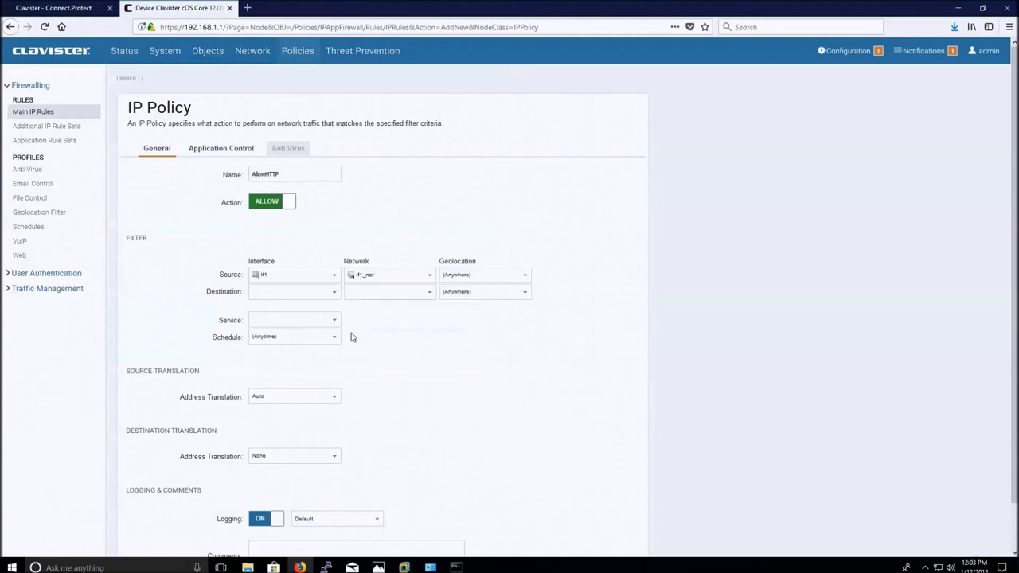
# Set destination If2 / all-nets and service http-all, then save the rule.
pyautogui.click(335, 292)
pyautogui.click(328, 374)
pyautogui.click(430, 293)
pyautogui.click(406, 344)
pyautogui.click(336, 321)
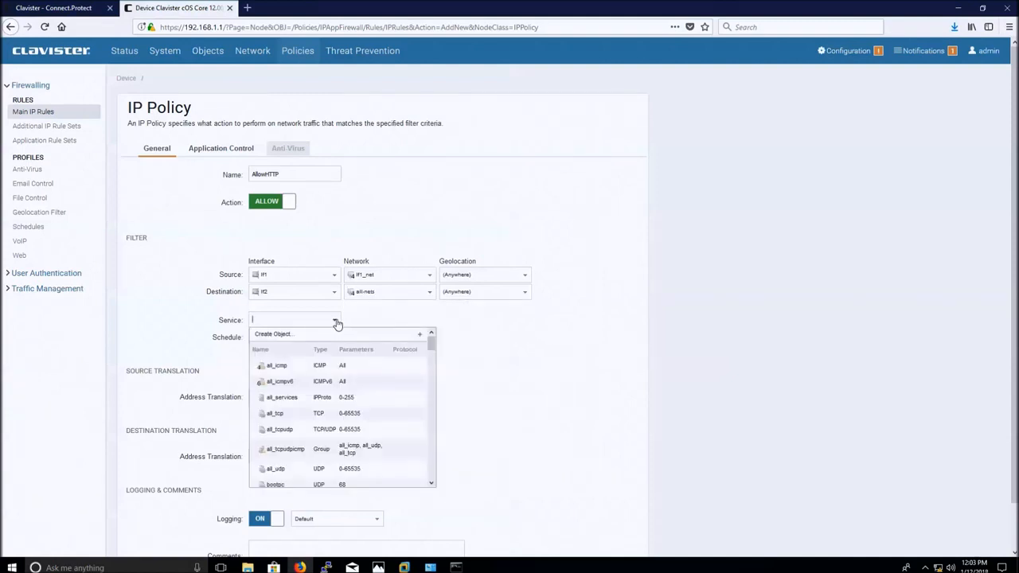
pyautogui.write('htt')
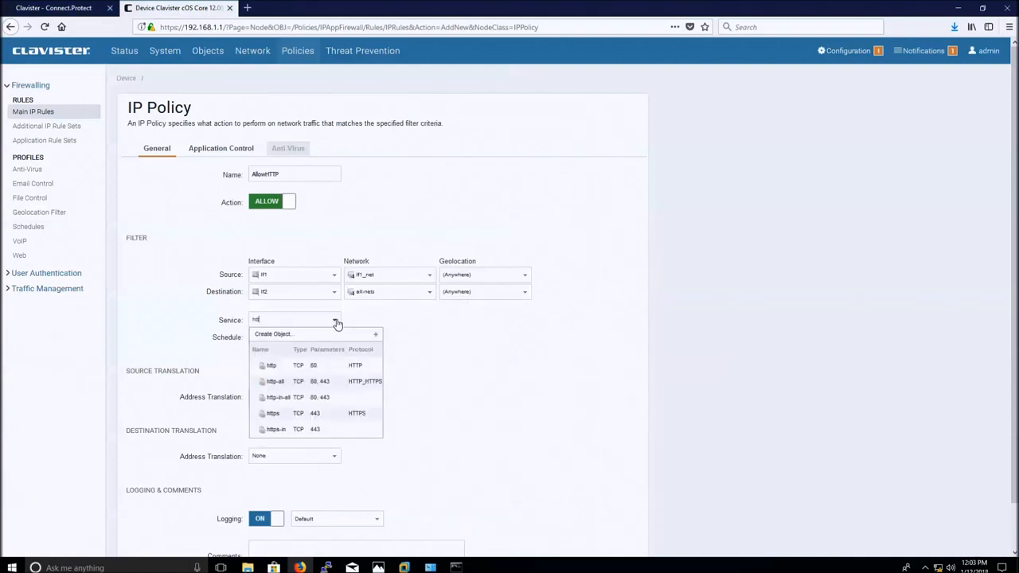
pyautogui.click(323, 385)
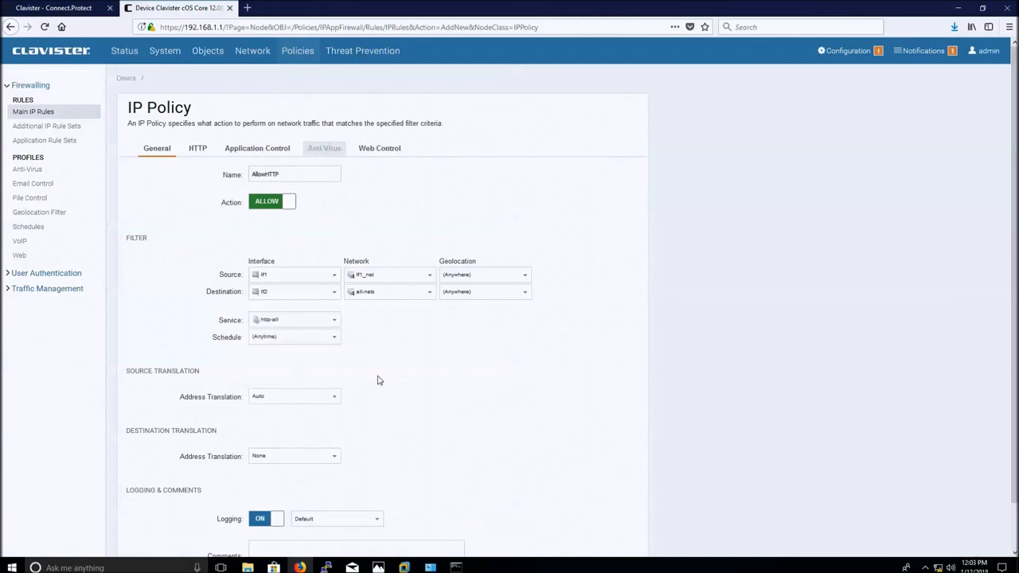
pyautogui.scroll(-2, 251, 517)
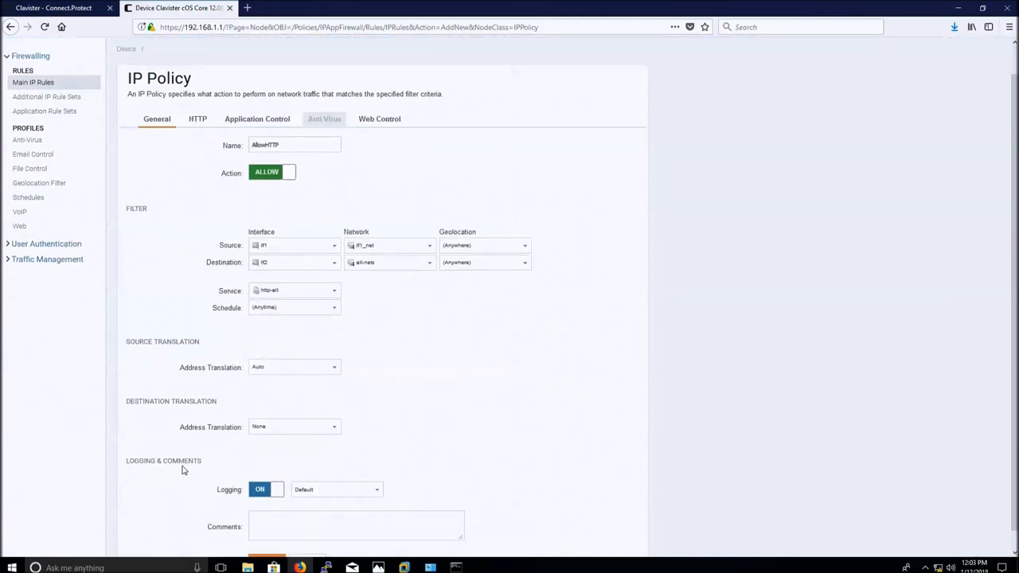
pyautogui.click(262, 544)
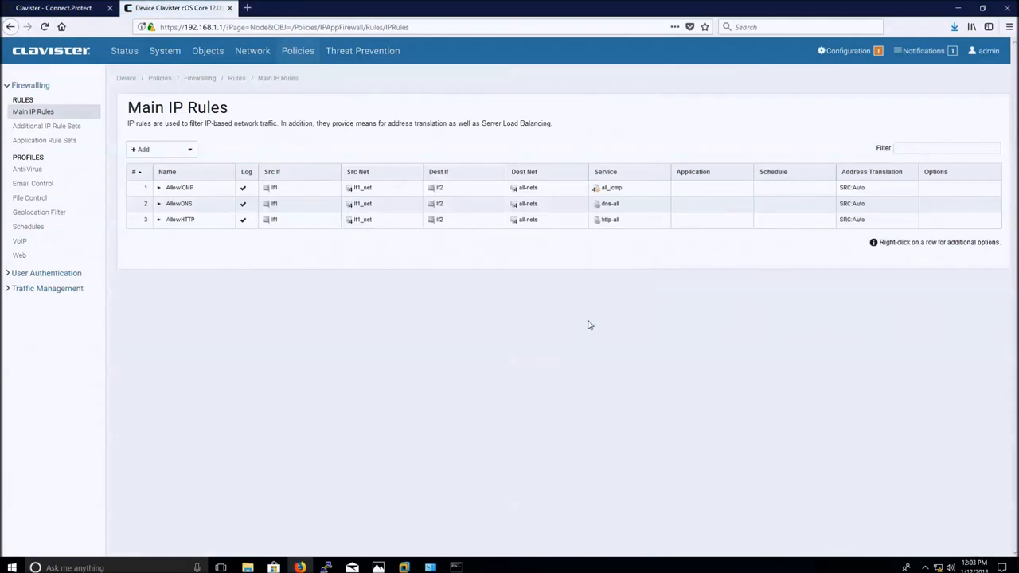
# Save and activate the configuration with the three new rules, then return to Status.
pyautogui.click(843, 57)
pyautogui.click(742, 97)
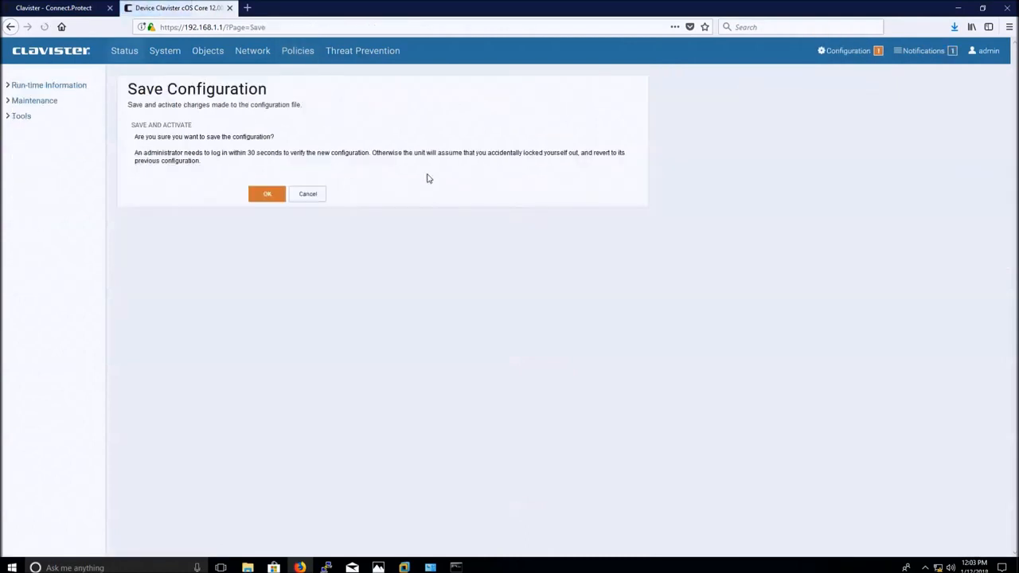
pyautogui.click(269, 196)
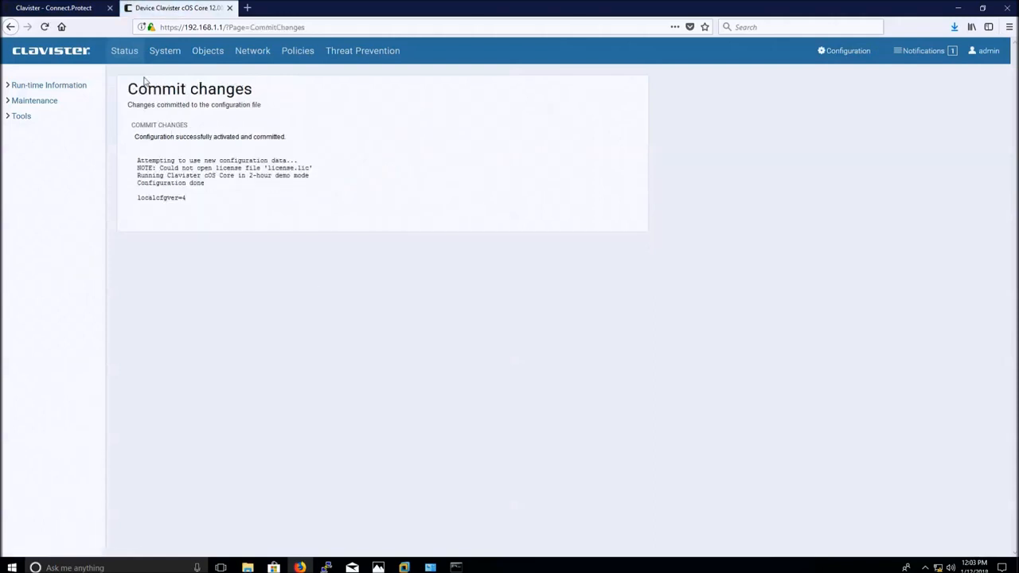
pyautogui.click(130, 52)
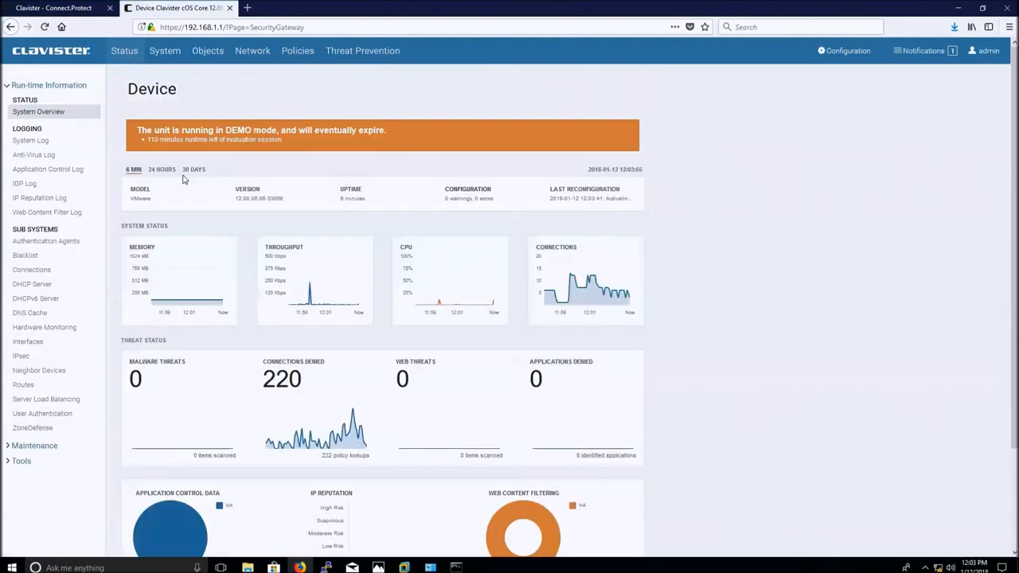
# Copy If1's MAC address from Interfaces status, then go to the My Clavister login on clavister.com.
pyautogui.click(35, 343)
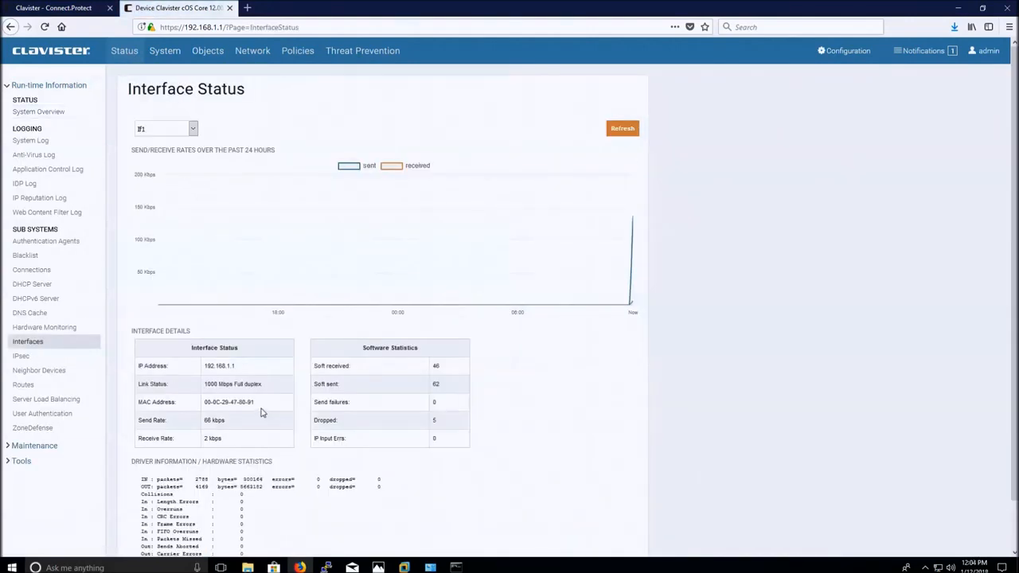
pyautogui.moveTo(256, 404); pyautogui.dragTo(205, 406)
pyautogui.rightClick(205, 403)
pyautogui.click(225, 411)
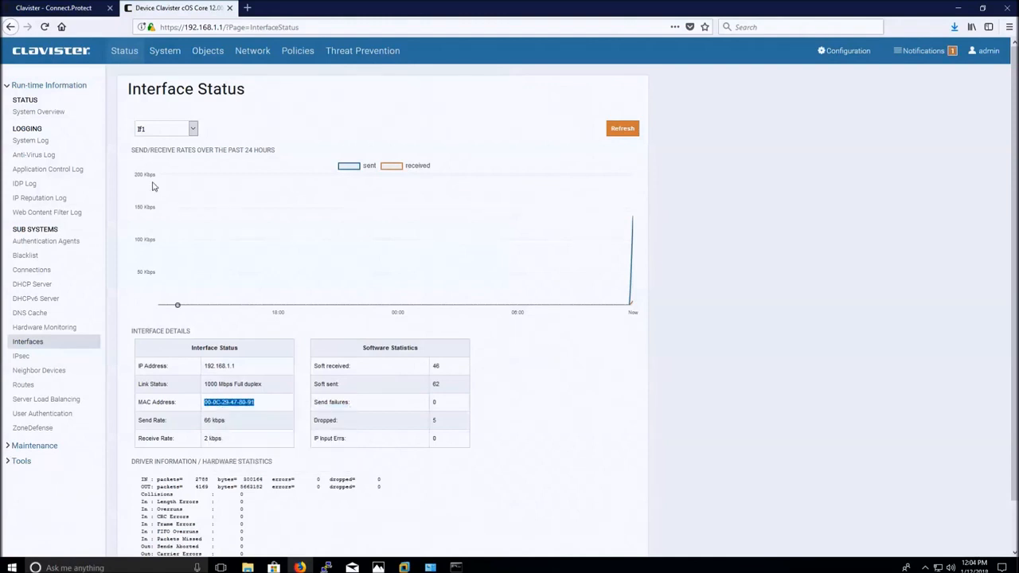
pyautogui.click(74, 12)
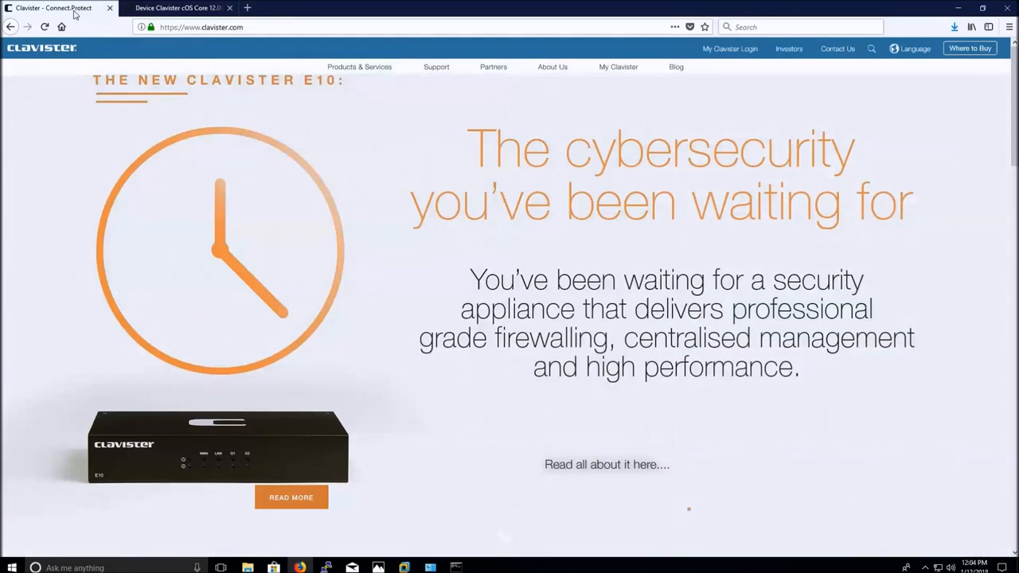
pyautogui.click(749, 53)
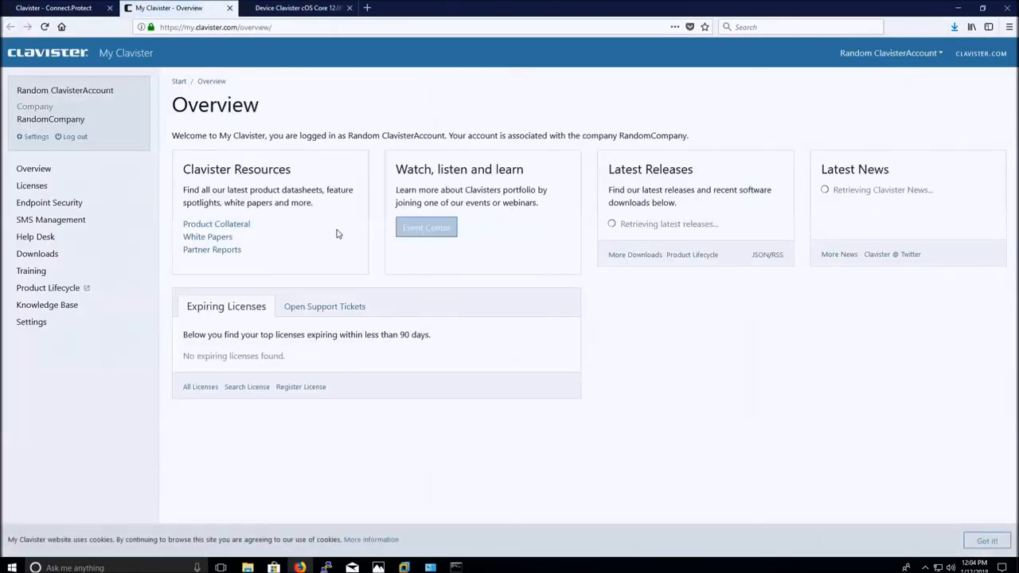
# Open Register License, choose License Number and MAC Address, and paste the license number.
pyautogui.click(61, 191)
pyautogui.click(63, 220)
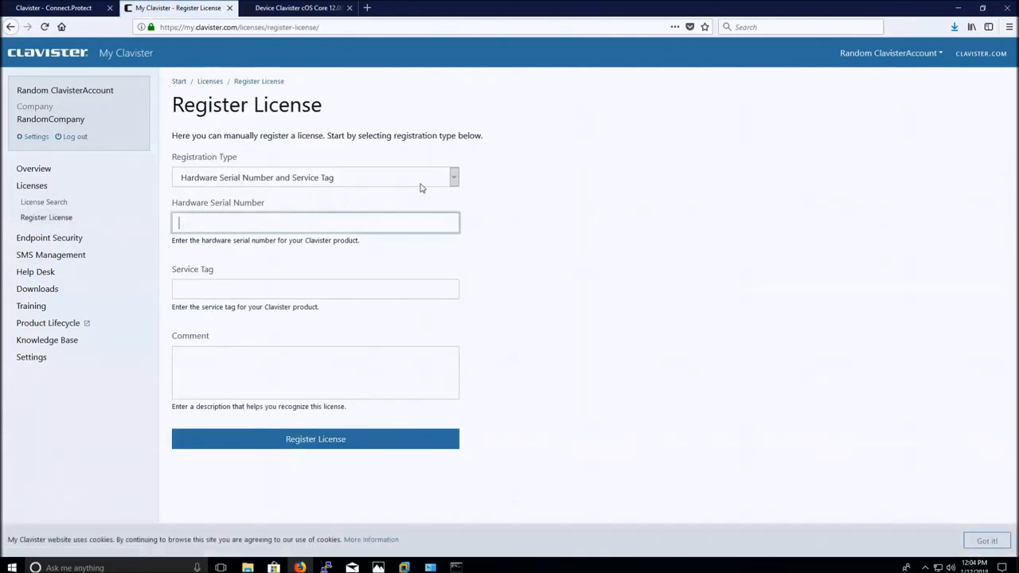
pyautogui.click(453, 180)
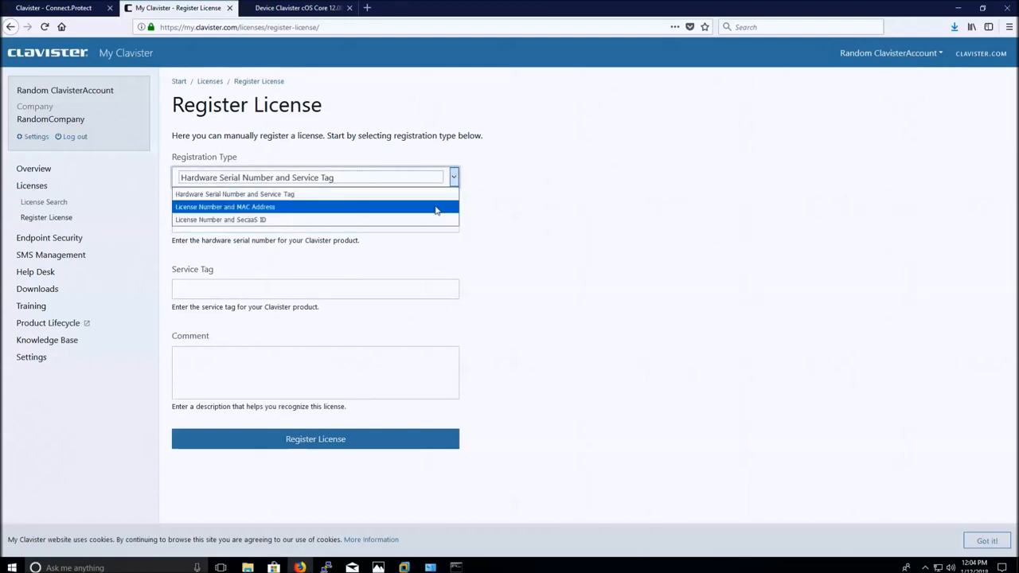
pyautogui.click(436, 208)
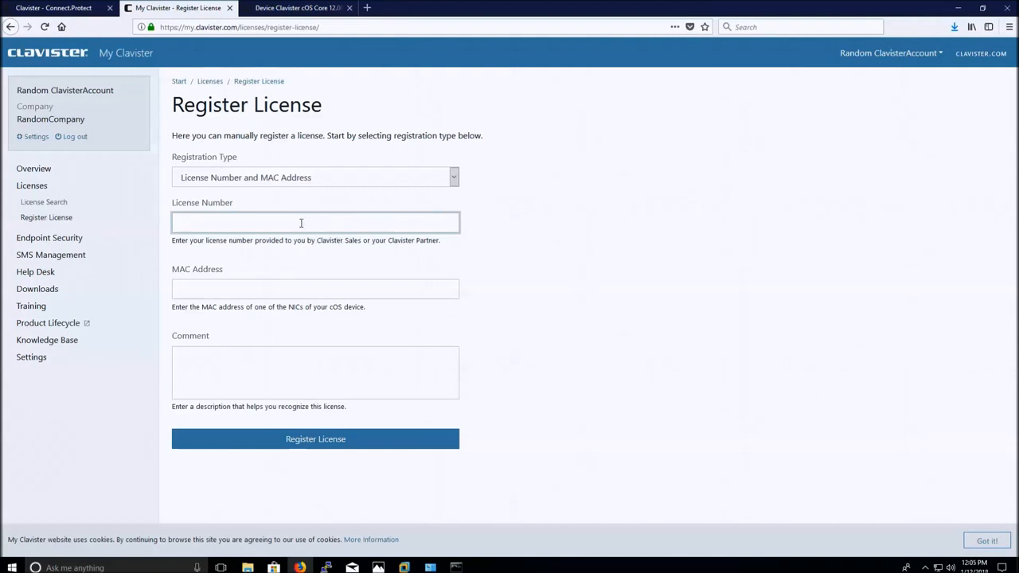
pyautogui.hotkey('ctrl', 'v')
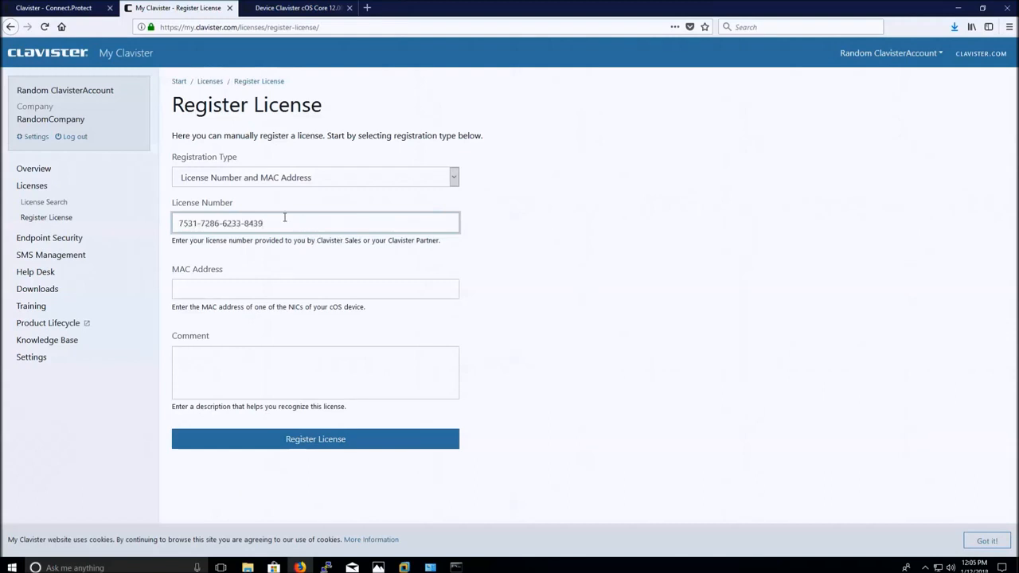
# Paste the firewall's MAC address, add the comment VMware, and register the license.
pyautogui.click(293, 9)
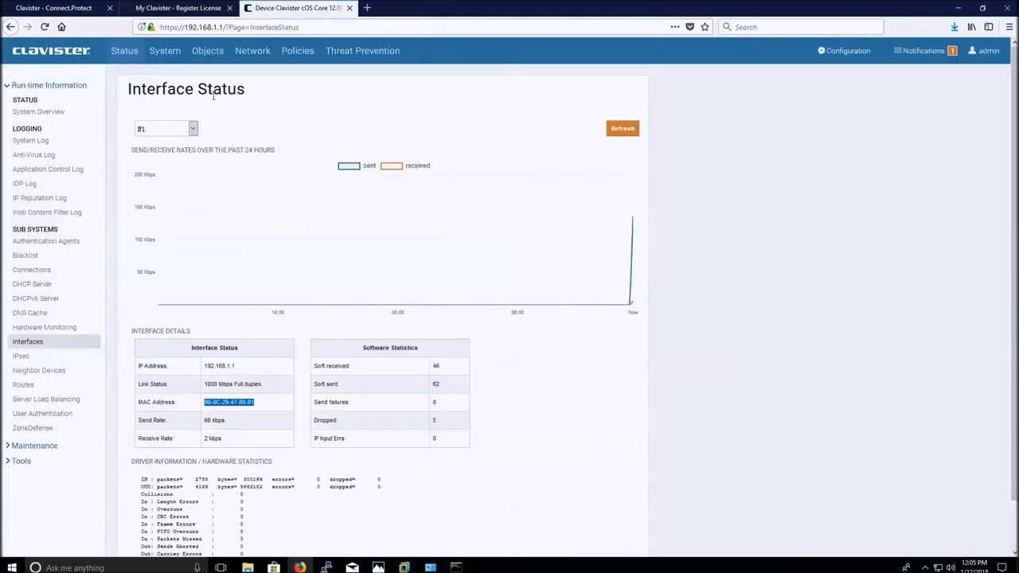
pyautogui.click(192, 13)
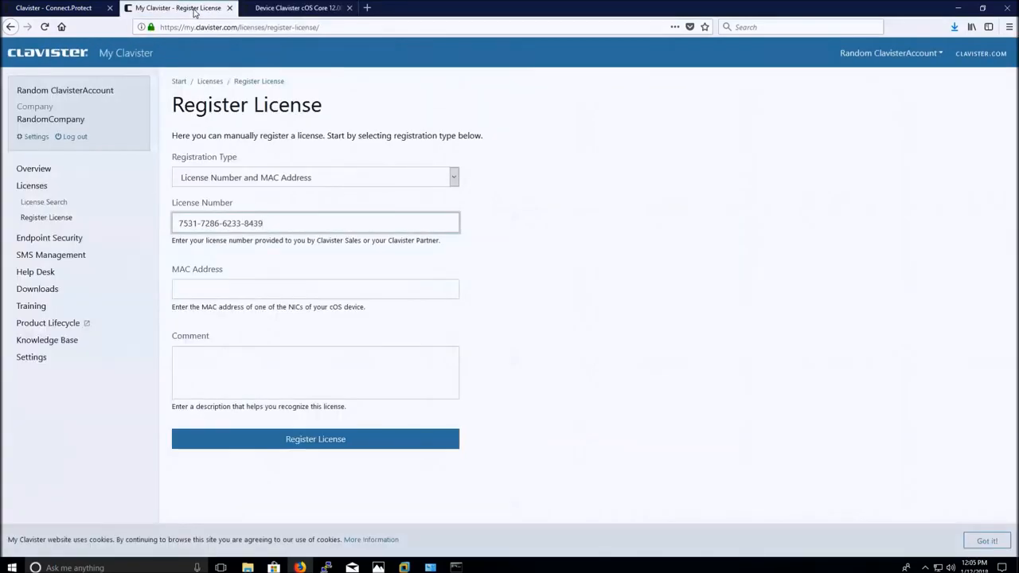
pyautogui.click(220, 290)
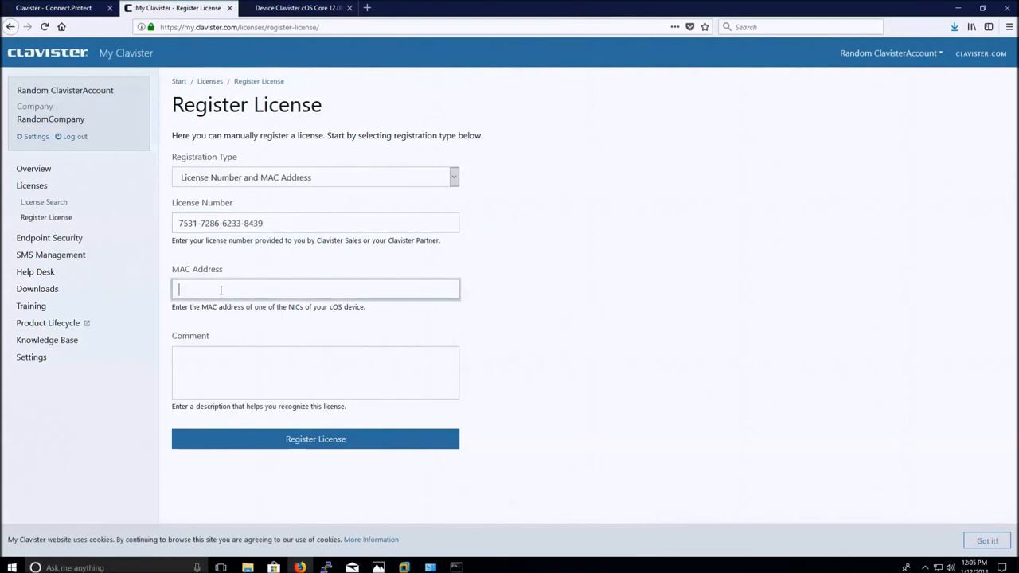
pyautogui.hotkey('ctrl', 'v')
pyautogui.click(236, 371)
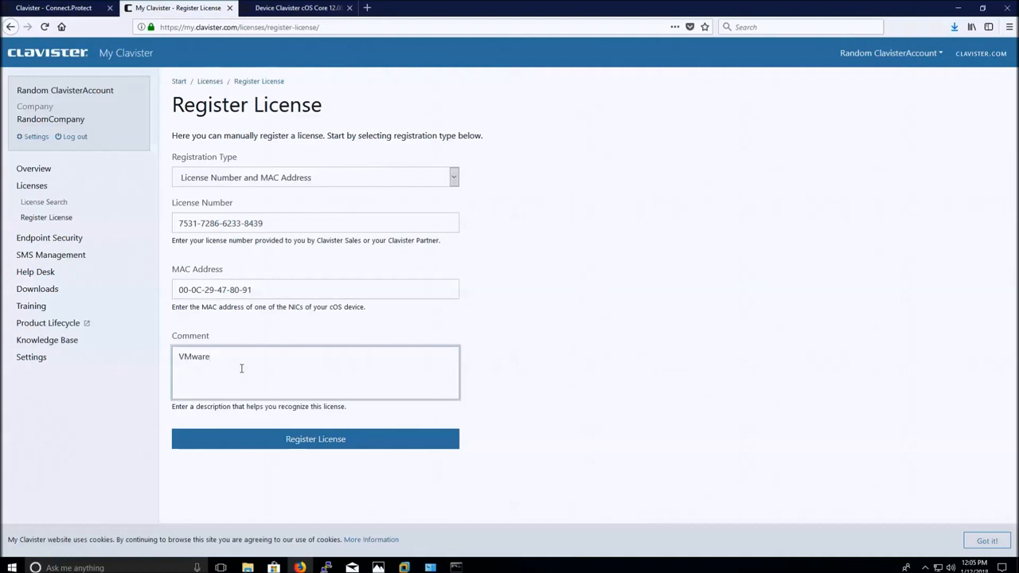
pyautogui.click(287, 443)
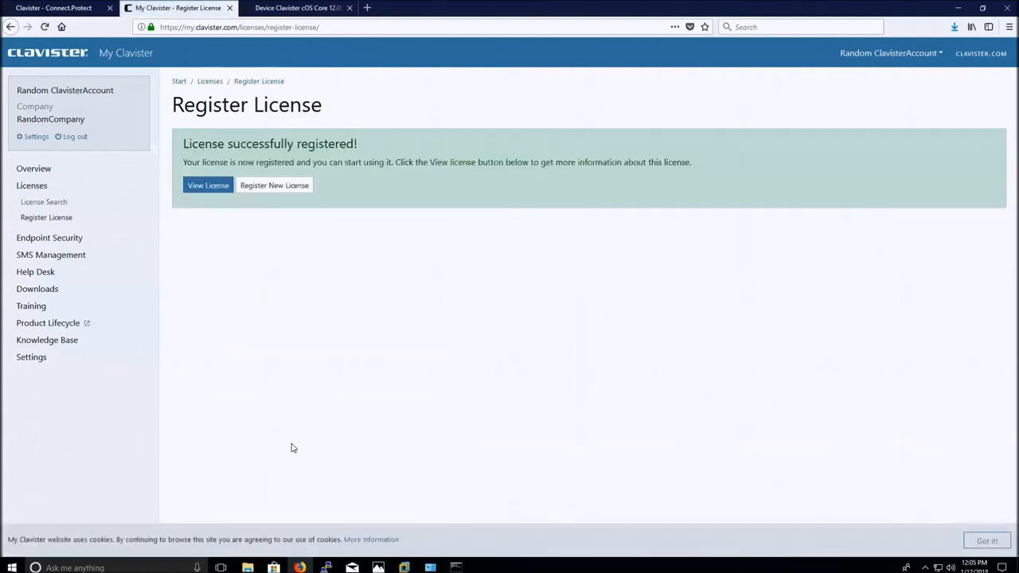
# Dismiss the cookie notice and download the newly registered VA-V3 license file.
pyautogui.click(984, 542)
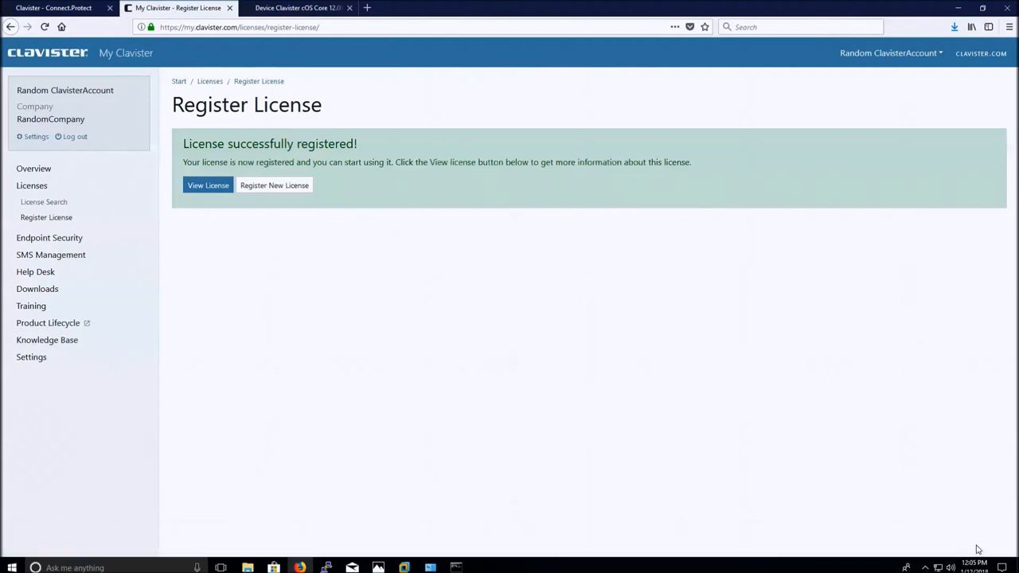
pyautogui.click(211, 191)
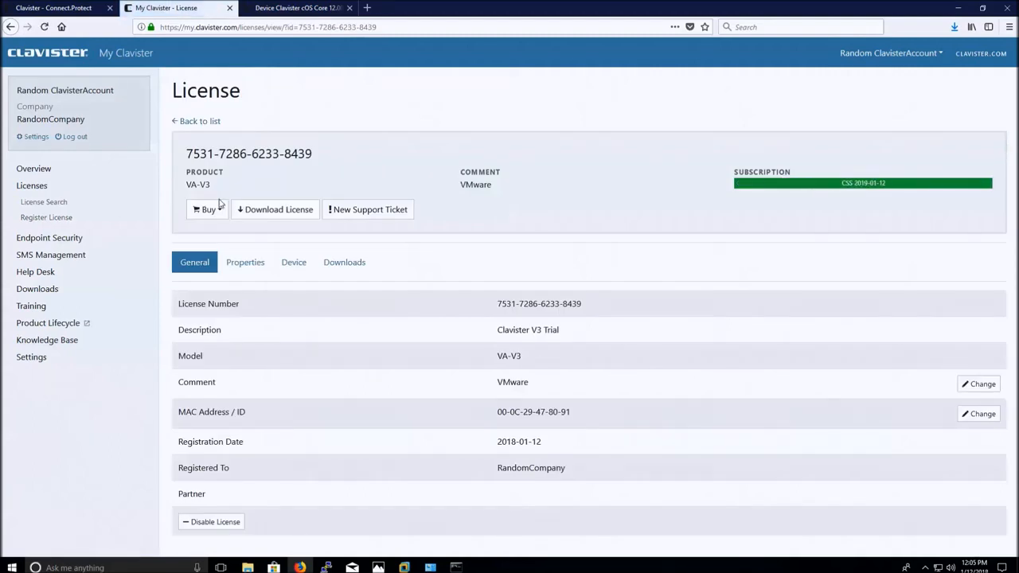
pyautogui.click(295, 211)
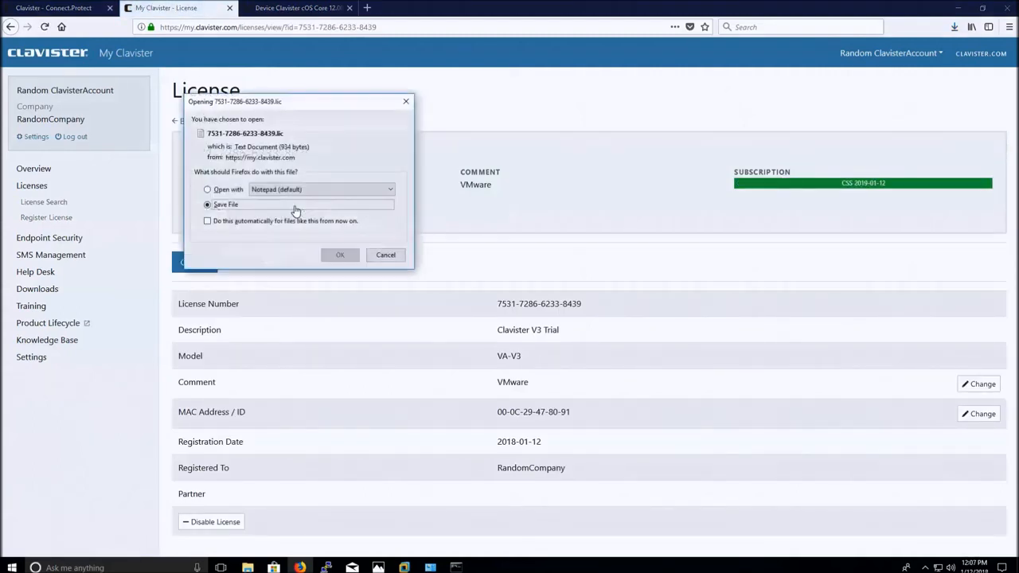
pyautogui.click(338, 255)
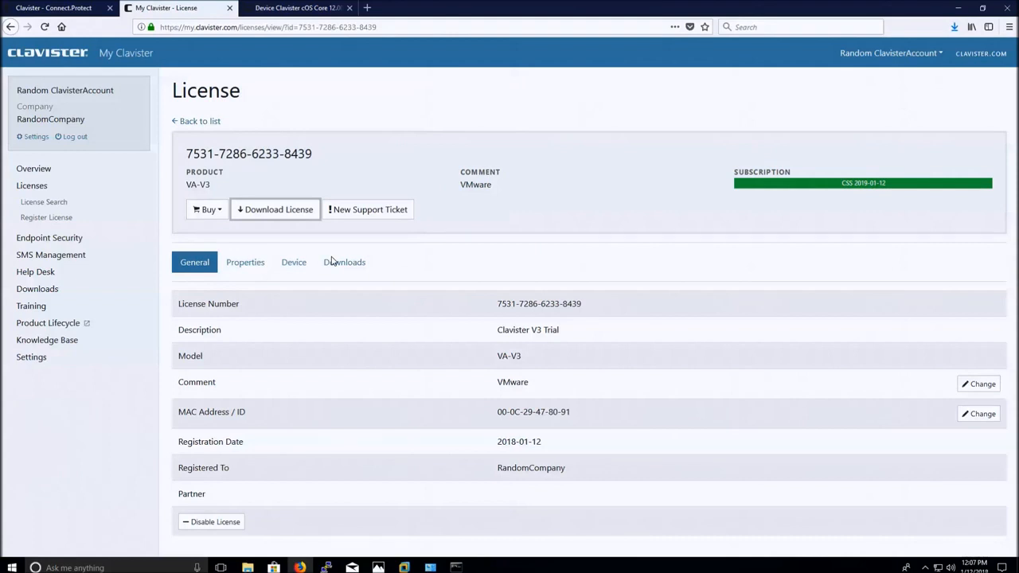
# Show the downloaded .lic file in its folder, then return to the cOS Core device page's maintenance section.
pyautogui.click(955, 30)
pyautogui.click(947, 53)
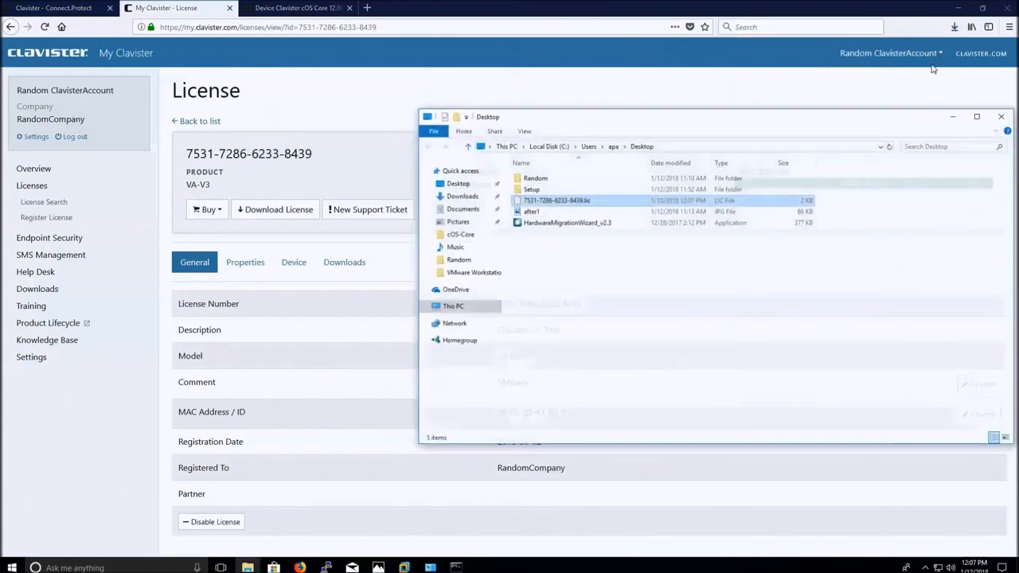
pyautogui.click(294, 7)
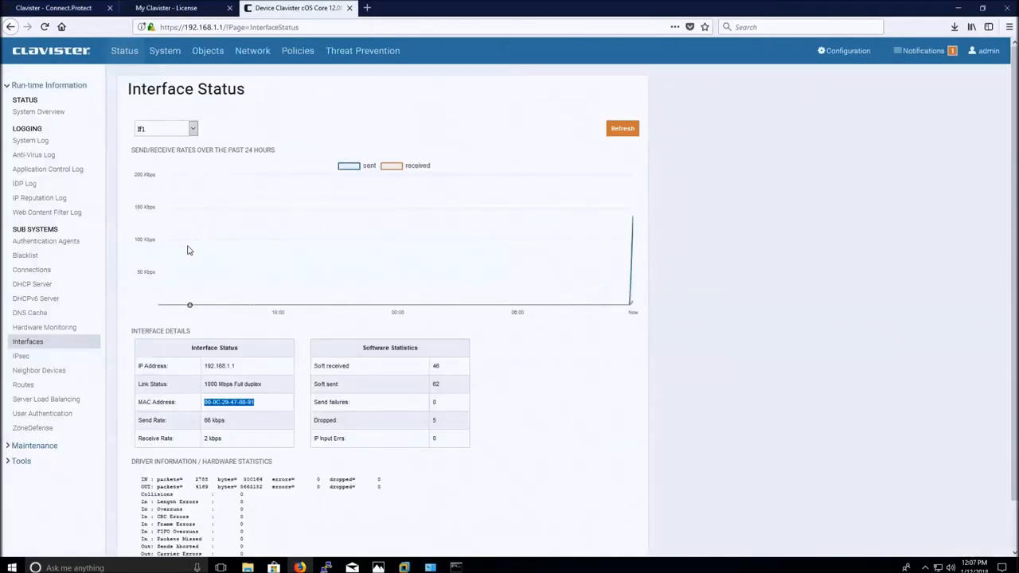
pyautogui.click(60, 446)
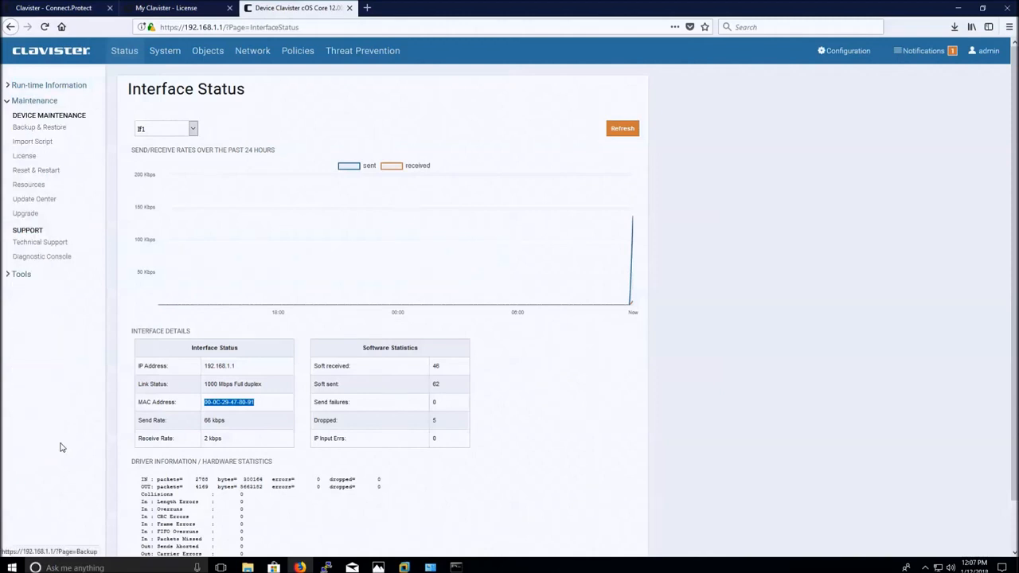
# Upload the .lic license file from the Desktop on the Maintenance > Upgrade page.
pyautogui.click(29, 215)
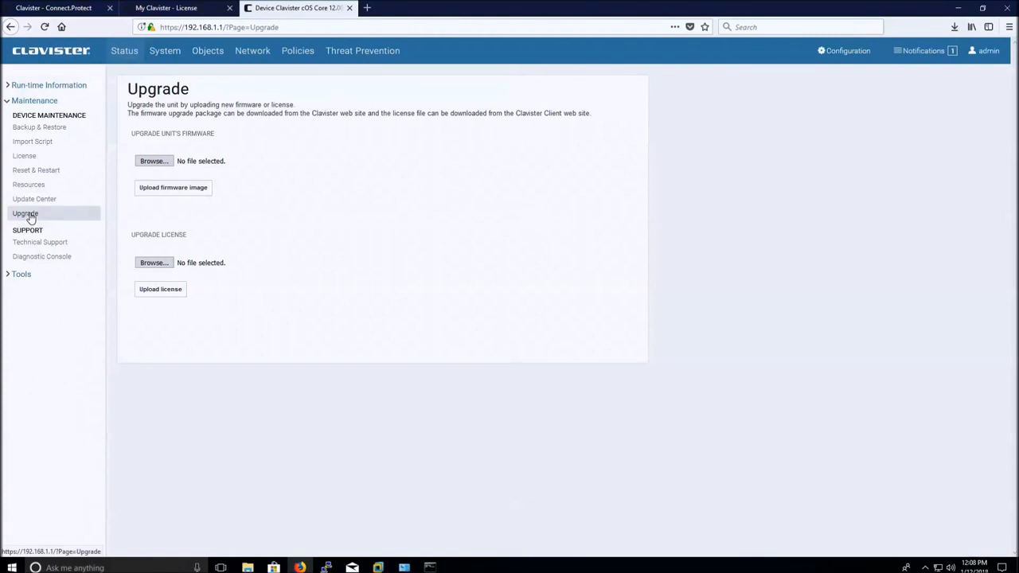
pyautogui.click(152, 263)
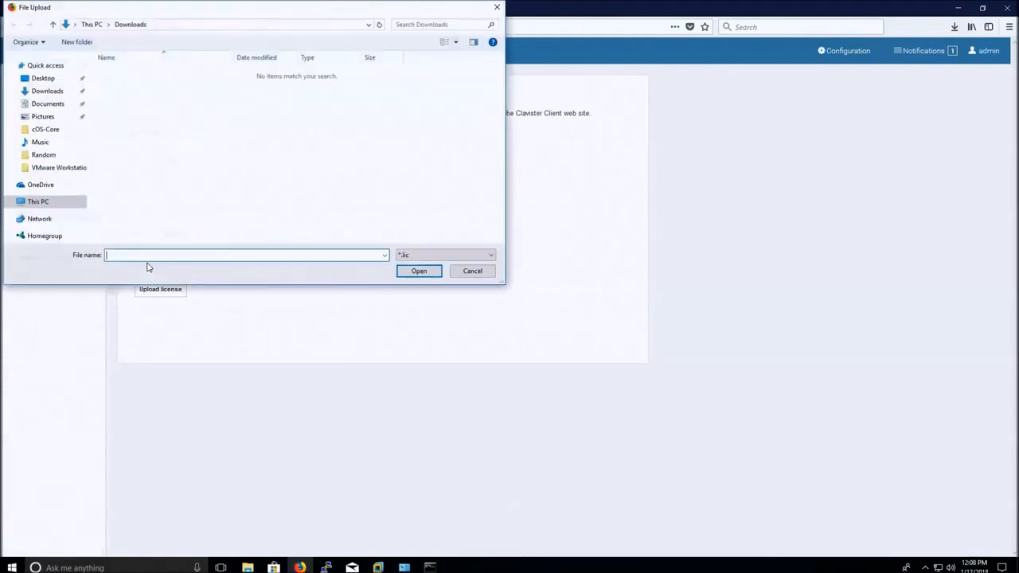
pyautogui.click(65, 81)
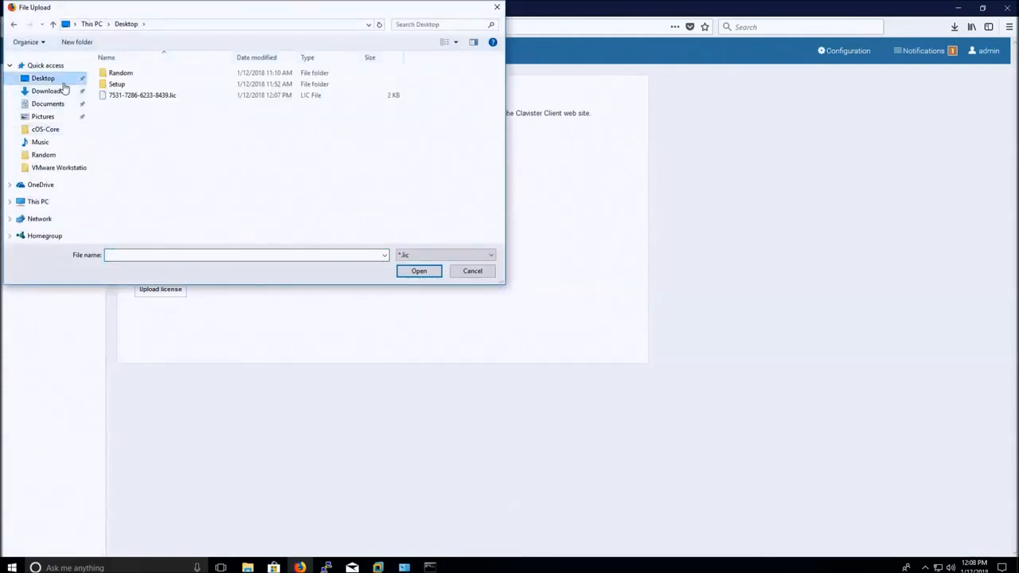
pyautogui.click(114, 96)
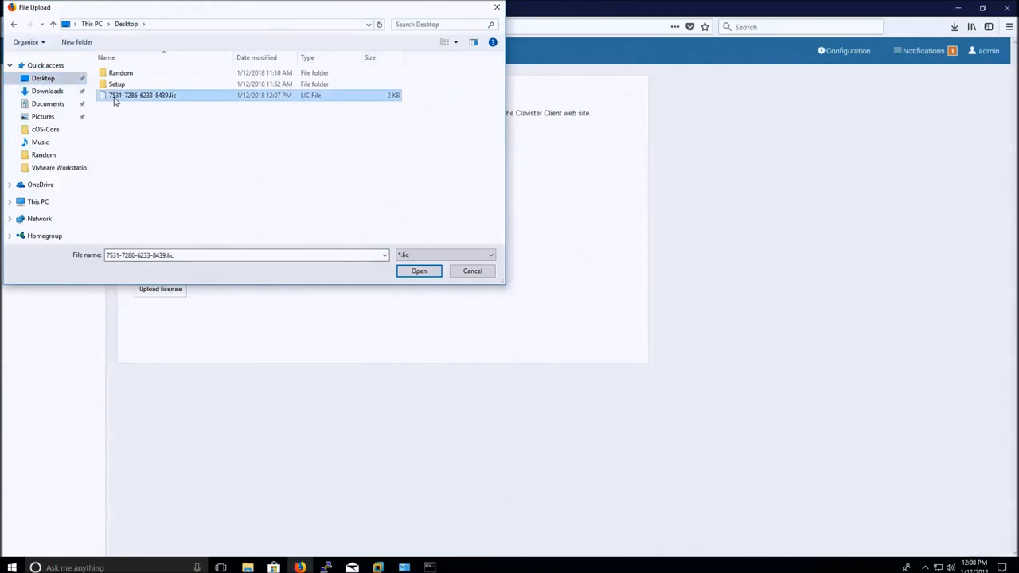
pyautogui.click(414, 276)
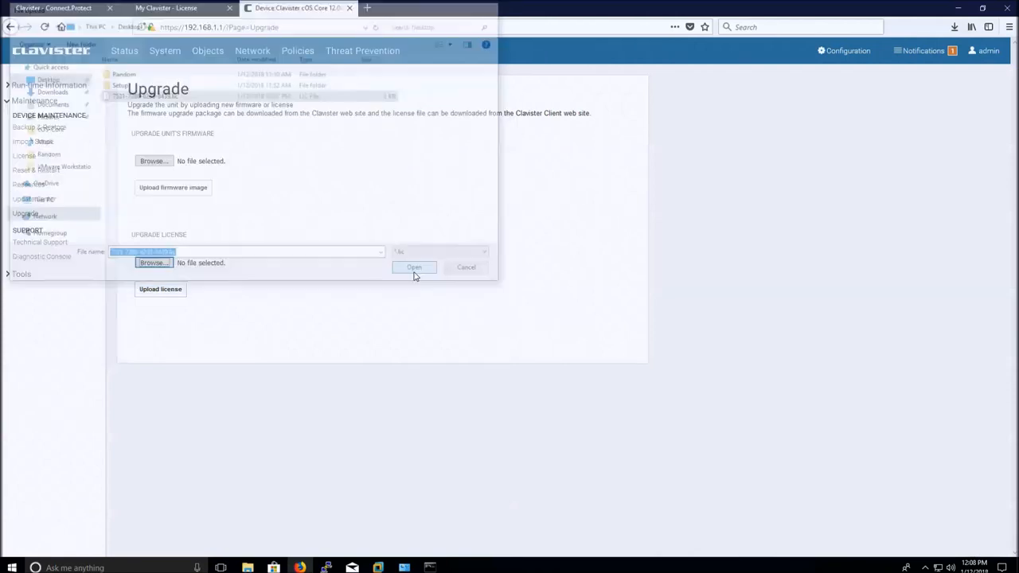
pyautogui.click(180, 295)
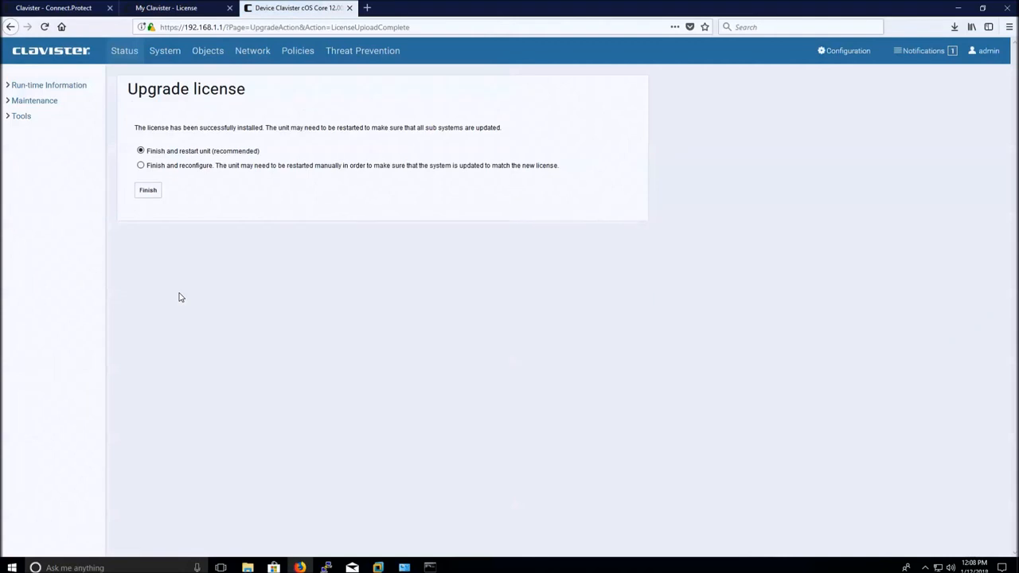
# Finish the license upgrade and confirm restarting the unit.
pyautogui.click(147, 195)
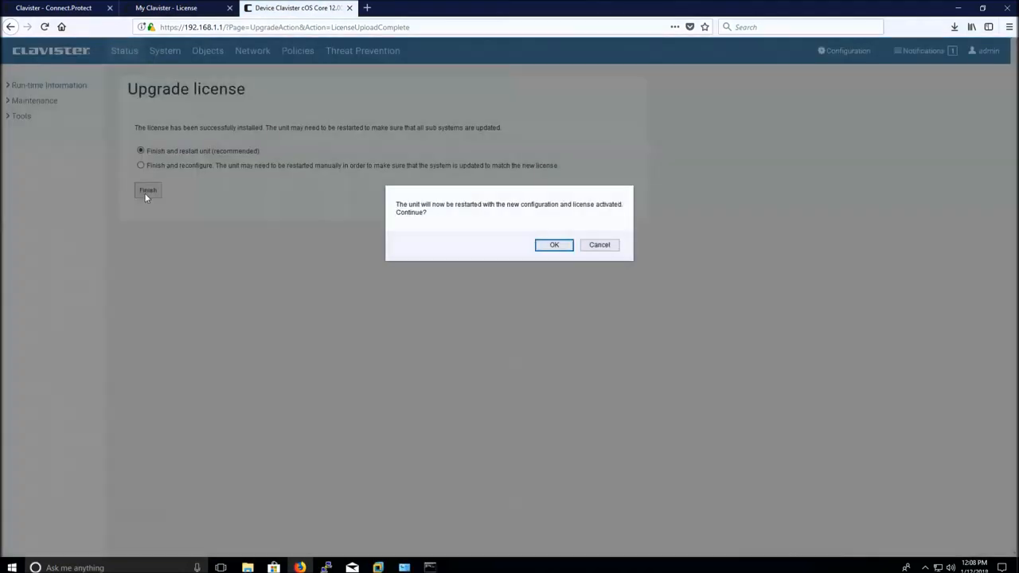
pyautogui.click(548, 251)
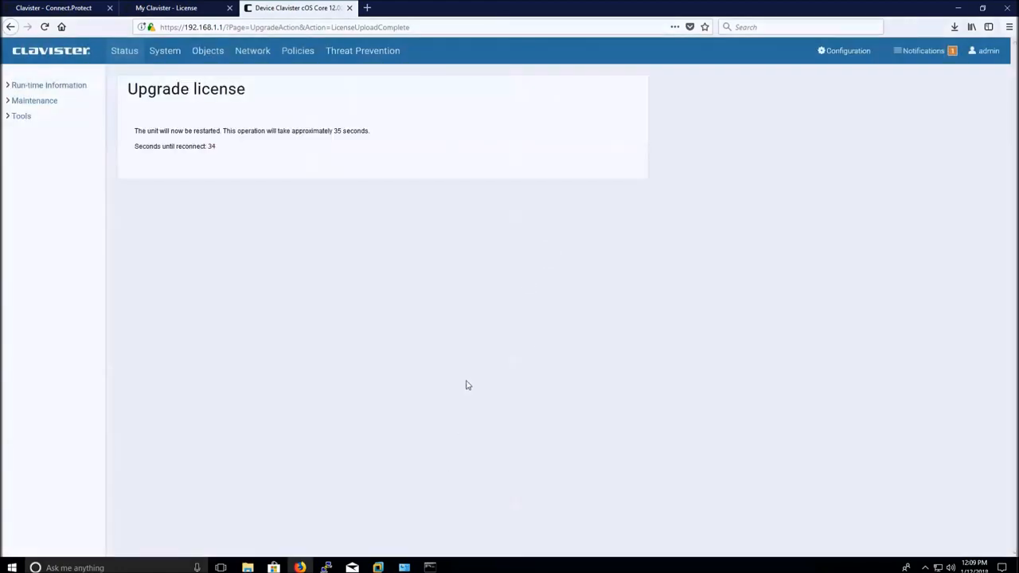
pyautogui.click(958, 10)
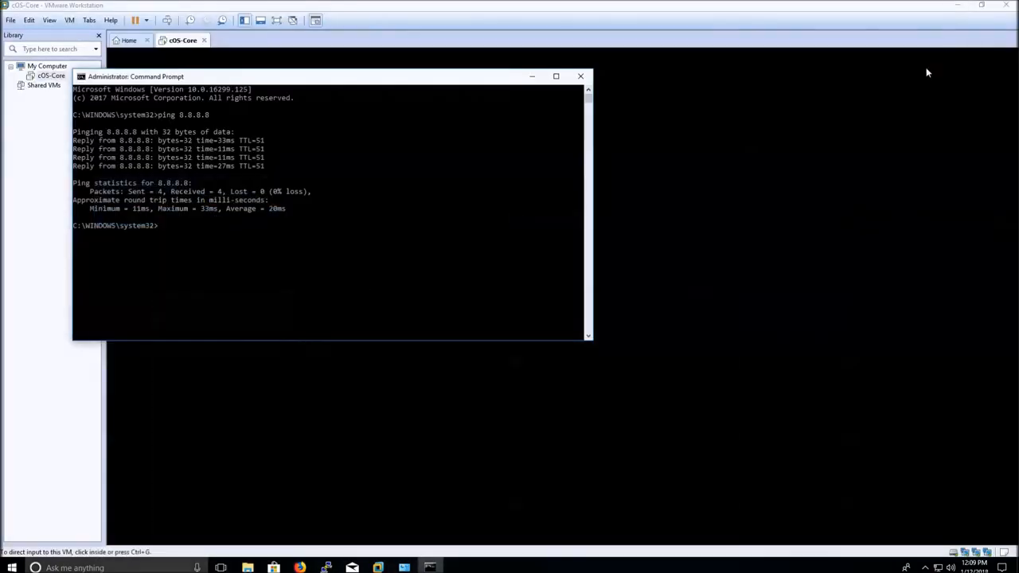
# Wake the cOS-Core VM console to see the license loaded after restart, then release input.
pyautogui.click(531, 77)
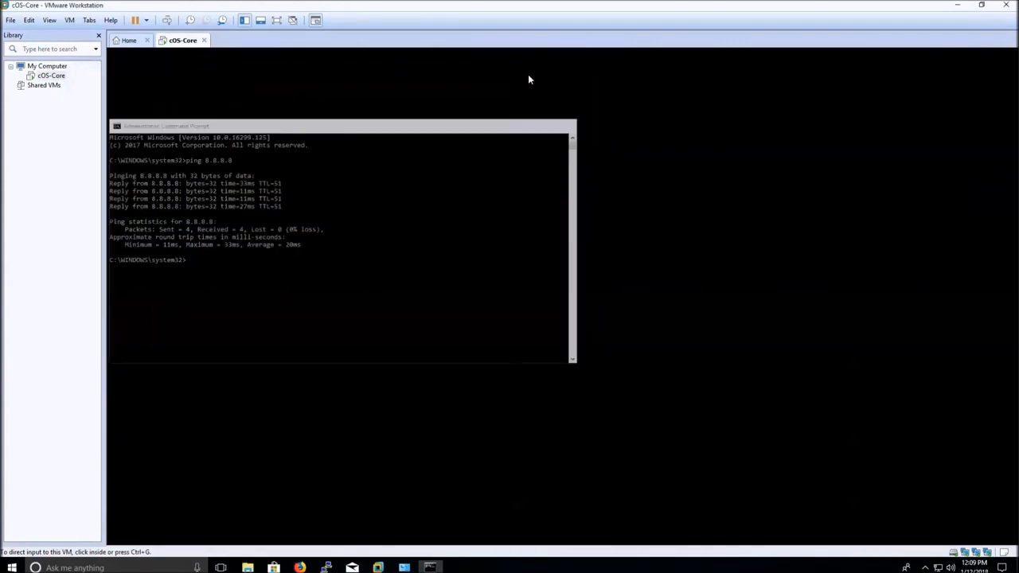
pyautogui.click(542, 284)
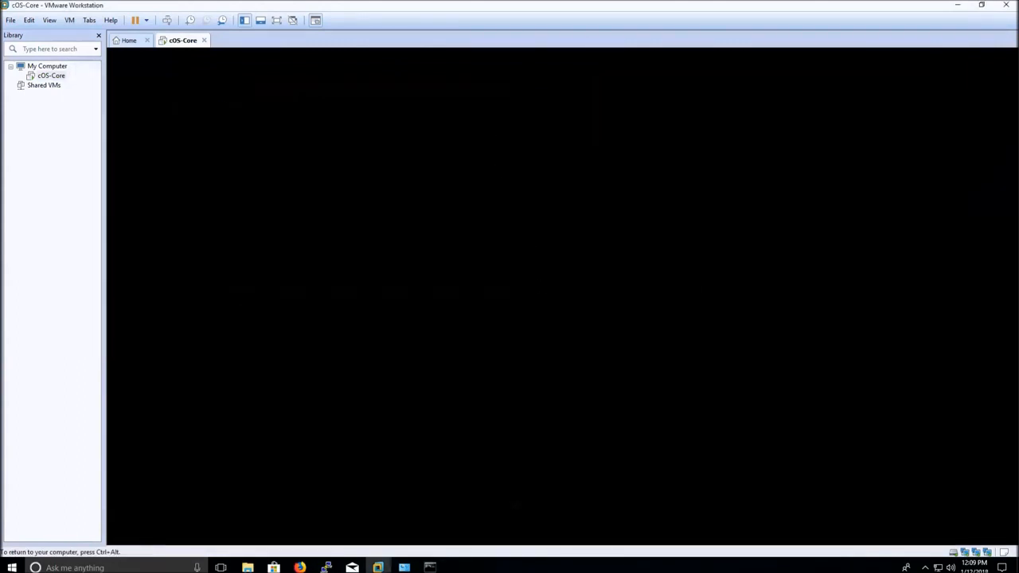
pyautogui.press('Return')
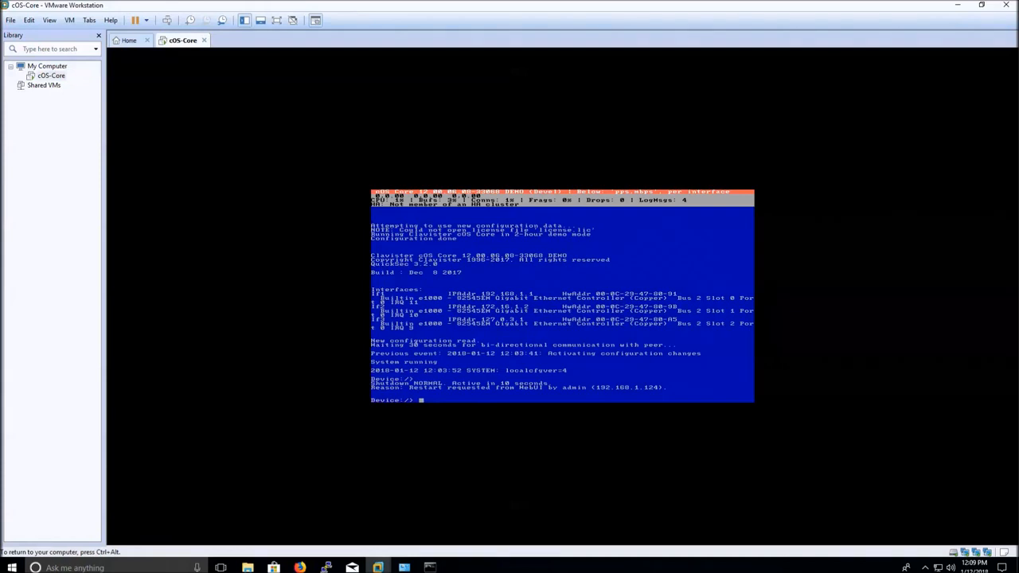
pyautogui.hotkey('ctrl', 'alt')
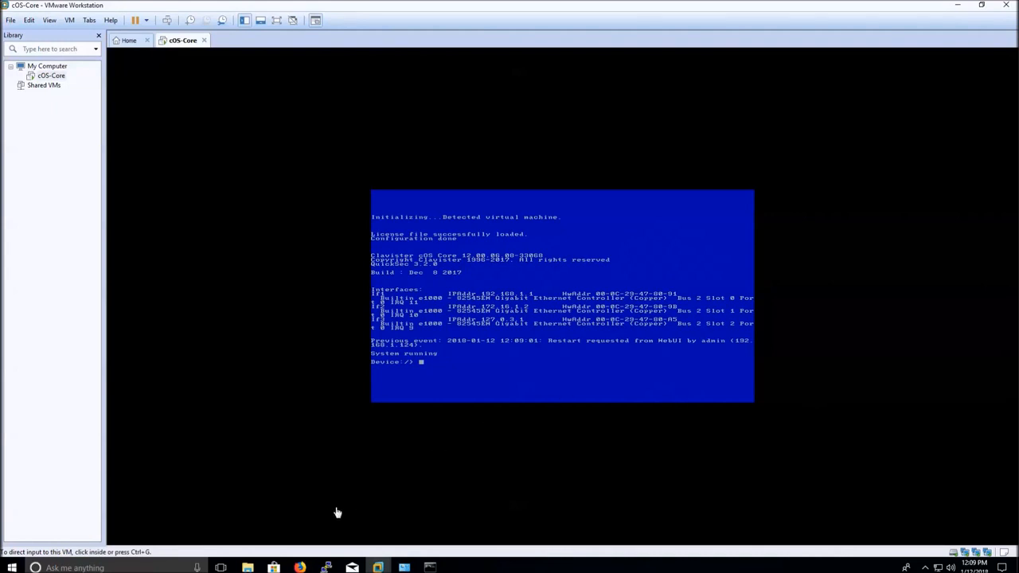
pyautogui.click(300, 567)
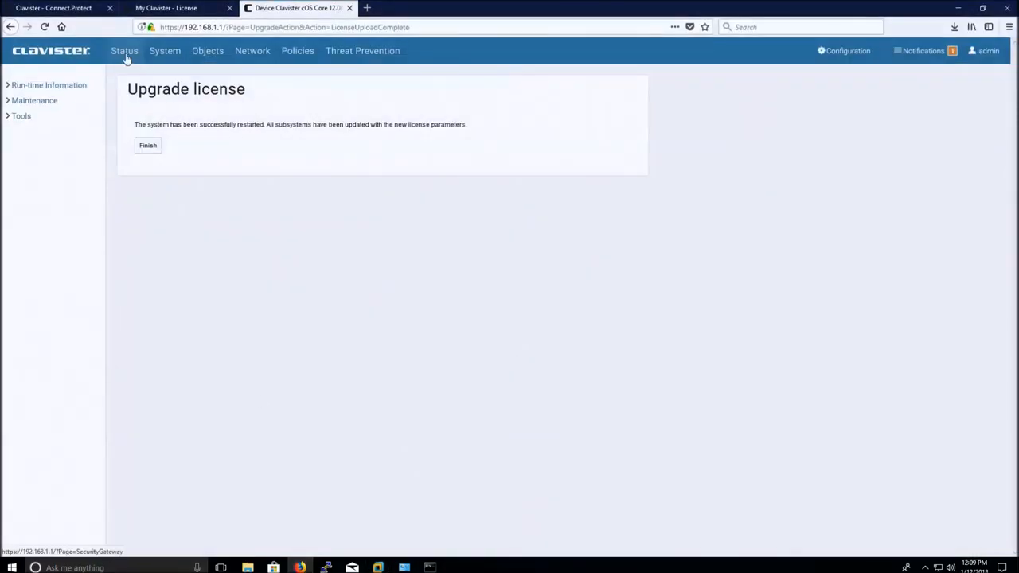
# Log back in to the restarted Web UI and refresh the System Log entries.
pyautogui.click(125, 51)
pyautogui.click(453, 236)
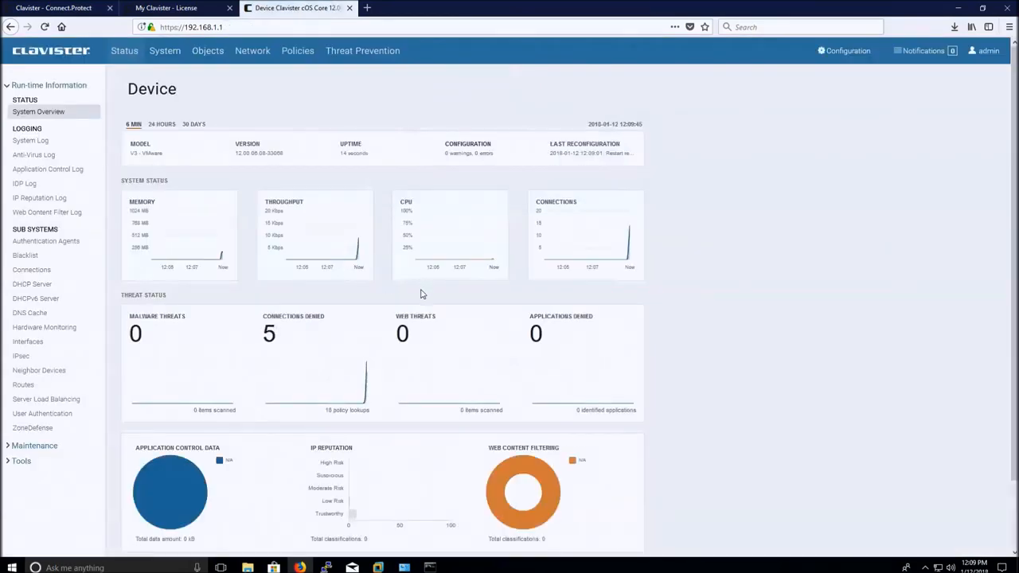
pyautogui.click(35, 141)
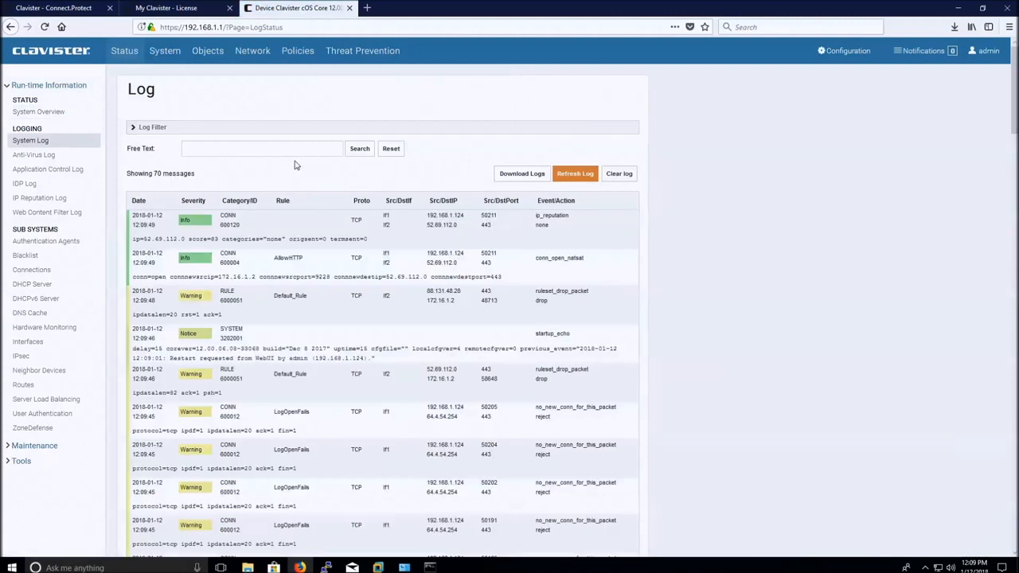
pyautogui.click(582, 182)
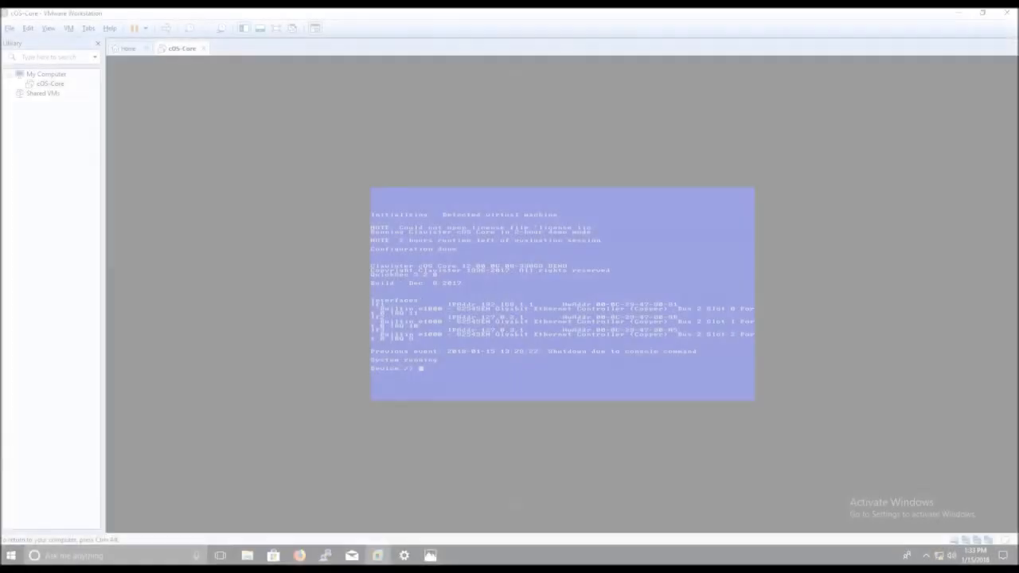
# Set InterfaceAddresses/If2_ip to 192.168.1.2 with the 'set Address IP4Address' CLI command.
pyautogui.write('set a')
pyautogui.press('Tab')
pyautogui.write('ip4')
pyautogui.press('Tab')
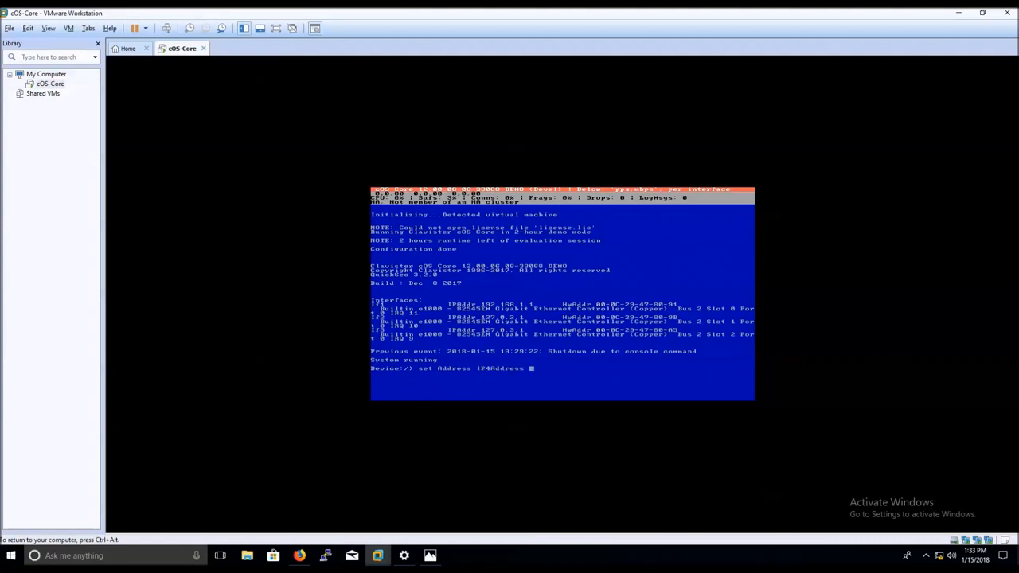
pyautogui.write('if')
pyautogui.press('Tab')
pyautogui.write('i')
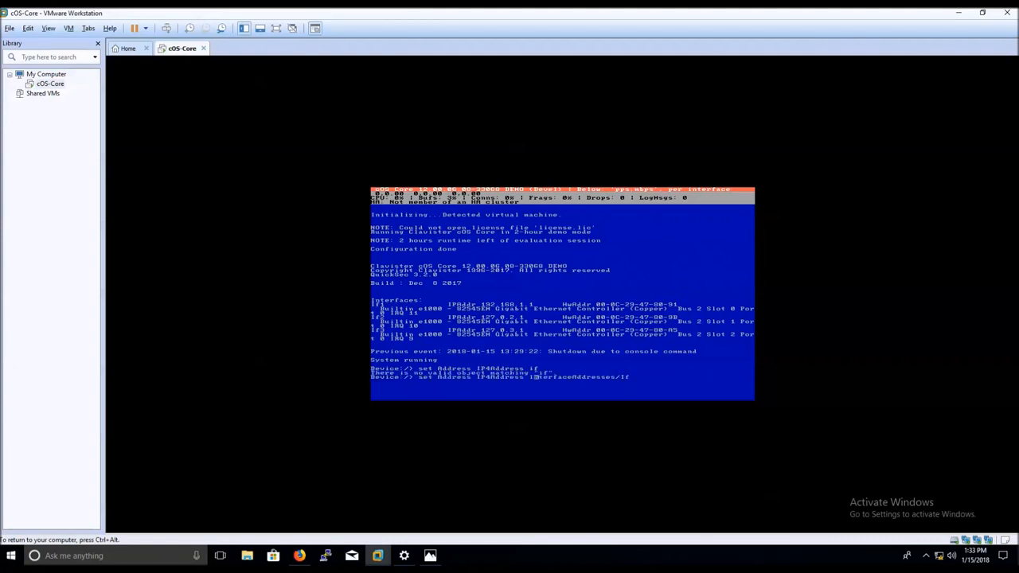
pyautogui.press('Tab')
pyautogui.write('2_ip Address=')
pyautogui.press('Tab')
pyautogui.press('BackSpace')
pyautogui.press('BackSpace')
pyautogui.press('BackSpace')
pyautogui.press('BackSpace')
pyautogui.press('BackSpace')
pyautogui.press('BackSpace')
pyautogui.write('19')
pyautogui.press('Return')
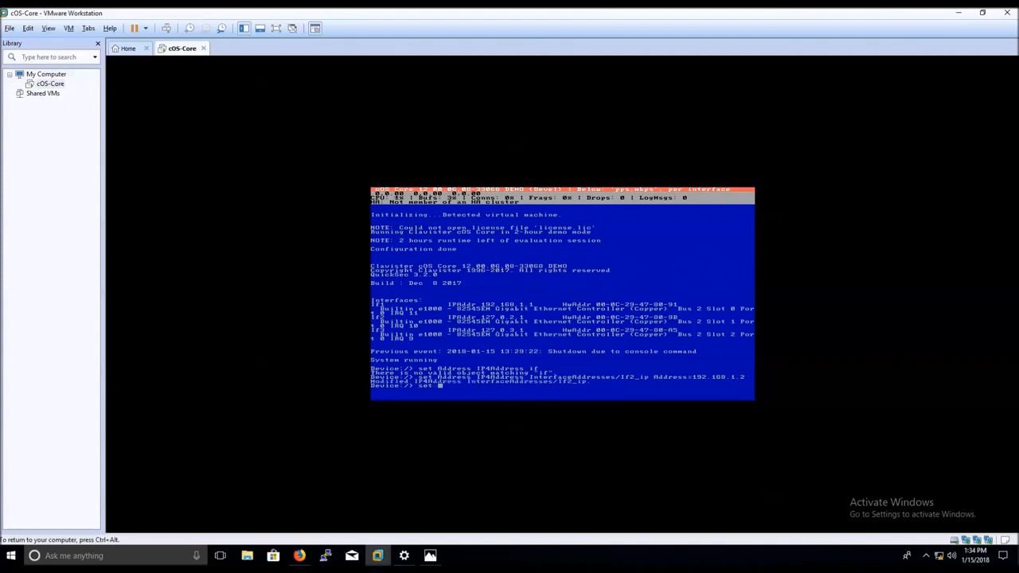
# Set InterfaceAddresses/If2_net to the 192.168.1.0/24 network.
pyautogui.write('ress IP4Address InterfaceAddresses/If')
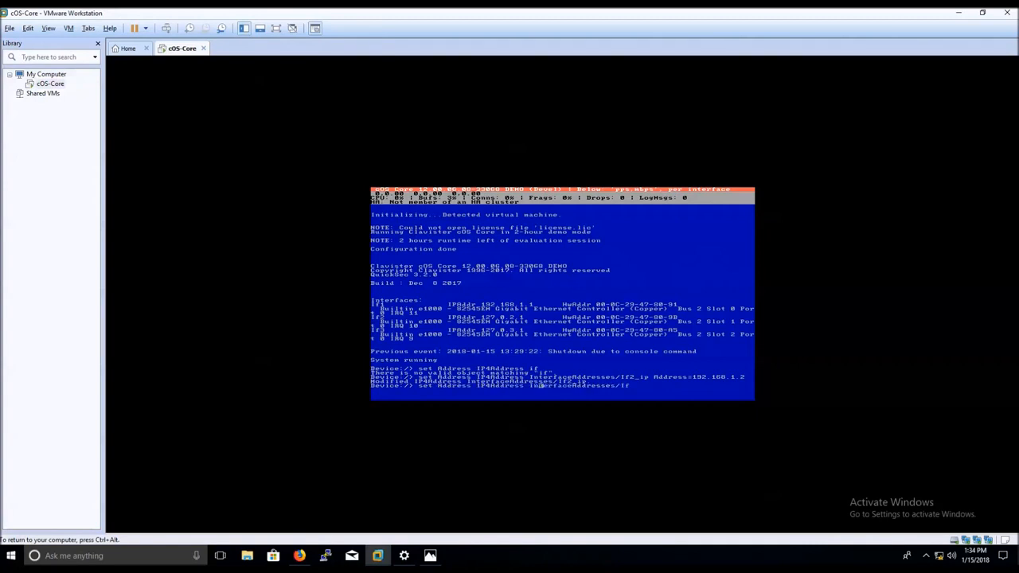
pyautogui.write('2')
pyautogui.write('_net address=127.0.2.0/24')
pyautogui.press('Return')
pyautogui.press('Left')
pyautogui.press('Left')
pyautogui.press('BackSpace')
pyautogui.press('BackSpace')
pyautogui.press('BackSpace')
pyautogui.press('BackSpace')
pyautogui.press('BackSpace')
pyautogui.press('BackSpace')
pyautogui.press('BackSpace')
pyautogui.write('192.168.1')
pyautogui.press('Return')
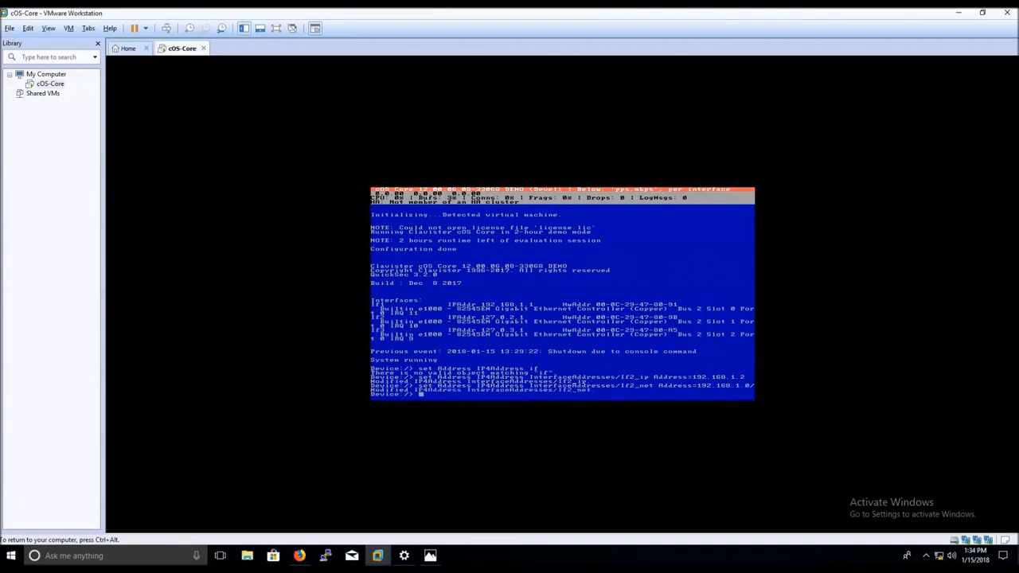
pyautogui.press('Return')
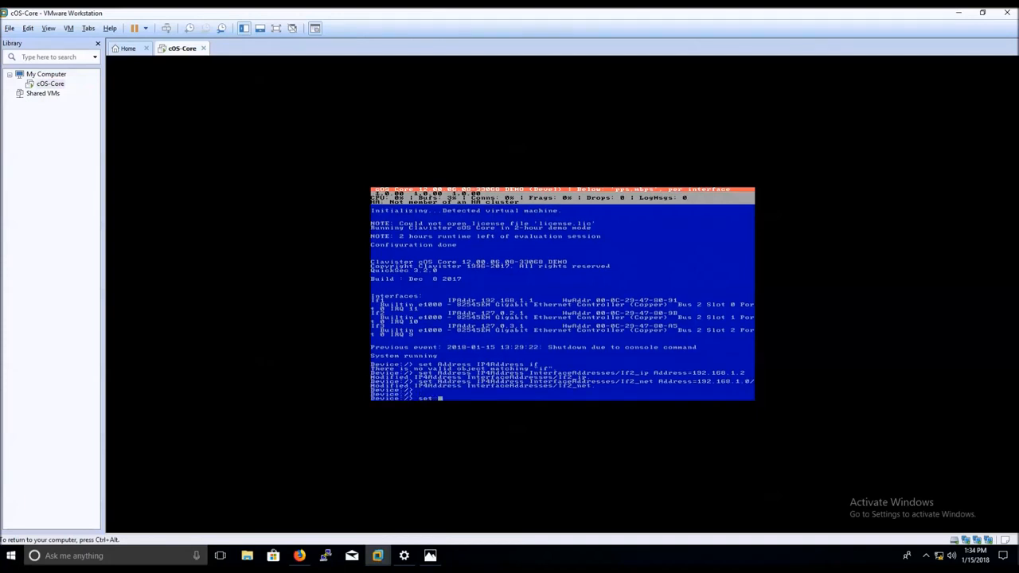
# Set InterfaceAddresses/If1_ip to 192.168.2.1.
pyautogui.write('set a')
pyautogui.press('Tab')
pyautogui.write('ip4')
pyautogui.press('Tab')
pyautogui.write('in')
pyautogui.press('Tab')
pyautogui.write('1')
pyautogui.write('a')
pyautogui.press('Tab')
pyautogui.write('192.168.1.1')
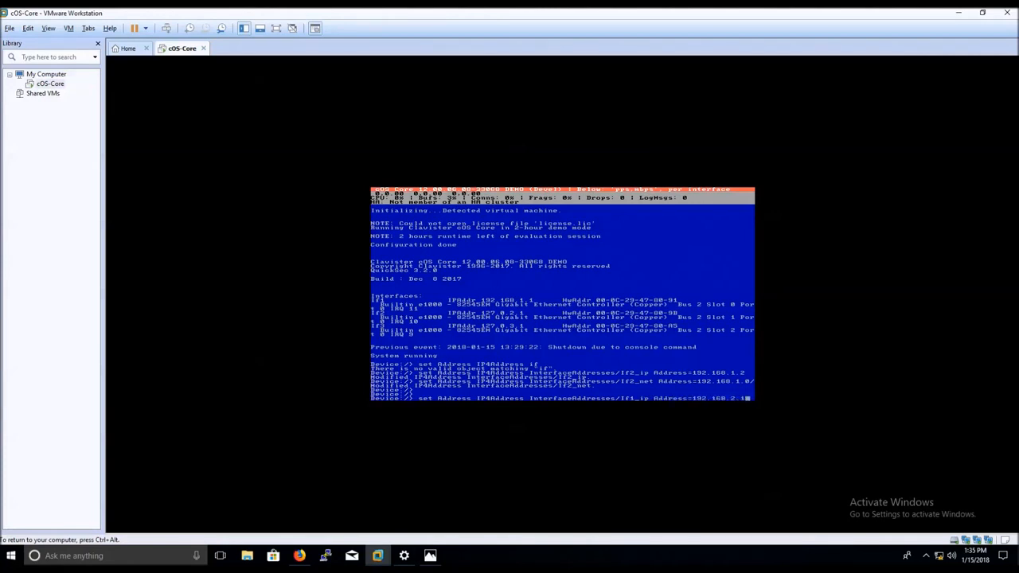
pyautogui.press('Return')
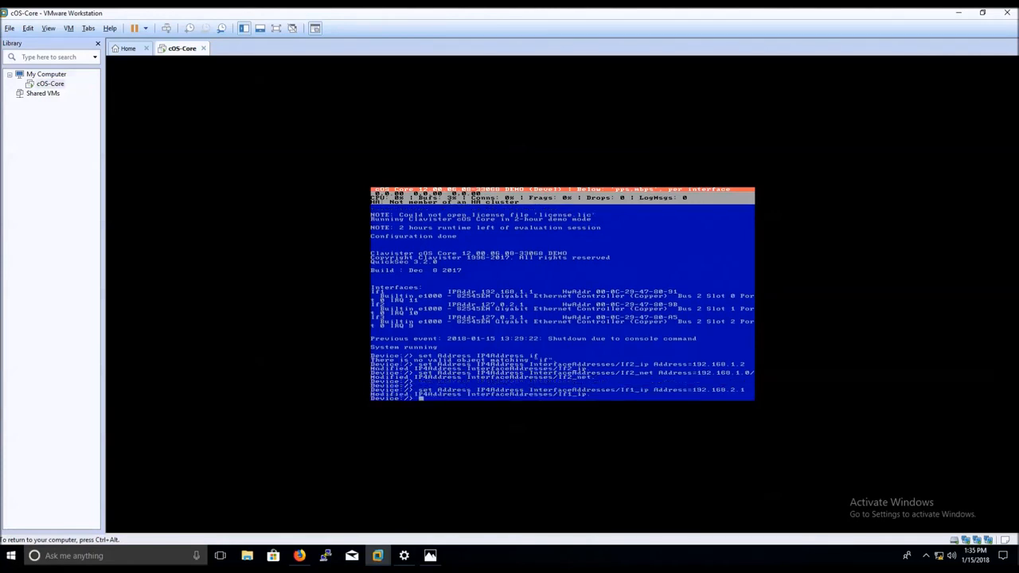
# Set the InterfaceAddresses/If1_net network address.
pyautogui.write('set Address ip4')
pyautogui.press('Tab')
pyautogui.write('i')
pyautogui.press('Tab')
pyautogui.write('1_n')
pyautogui.press('Tab')
pyautogui.write('add')
pyautogui.press('Tab')
pyautogui.write('192.168.1.0/24')
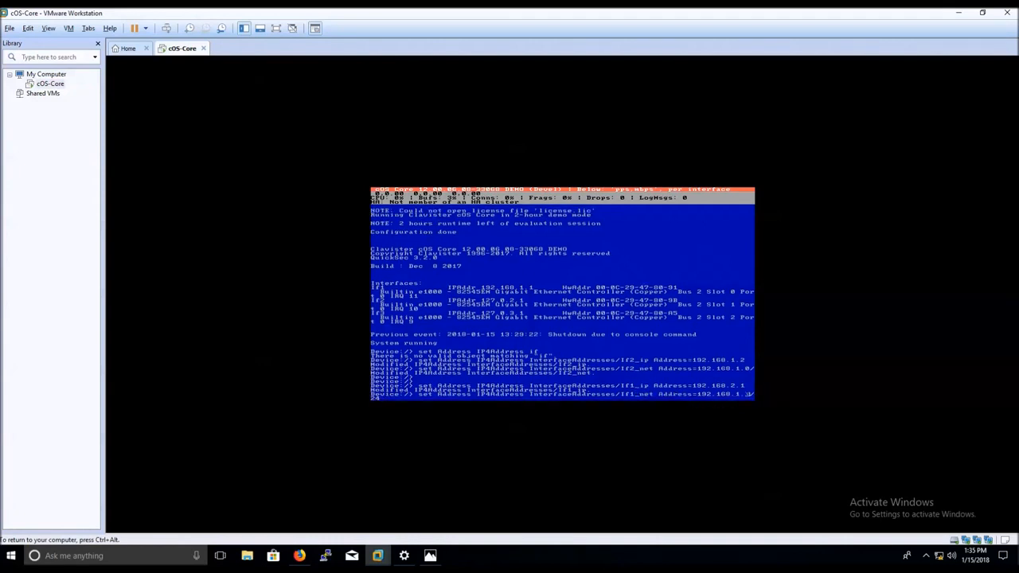
pyautogui.press('Return')
pyautogui.press('Return')
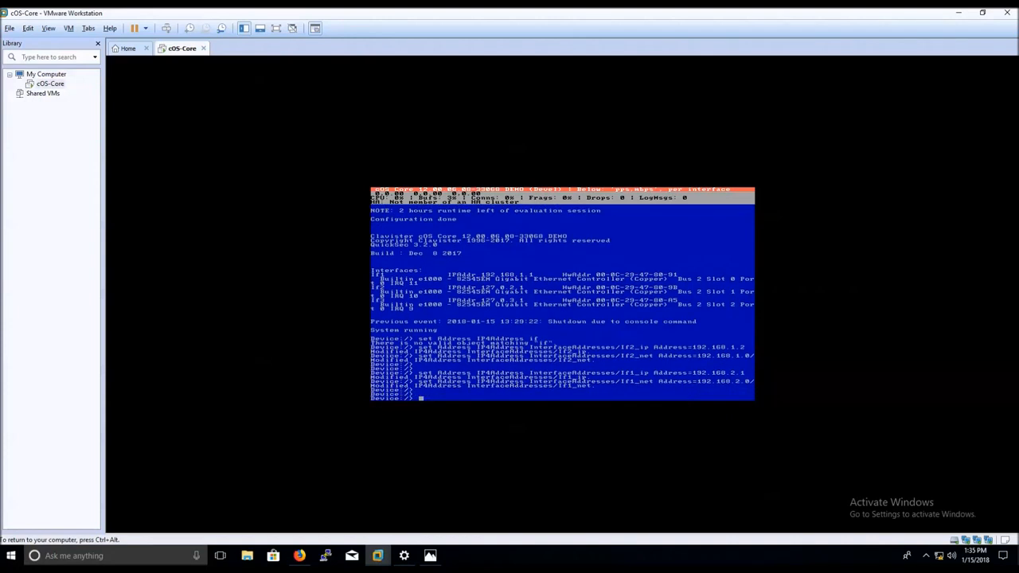
# Begin the 'set Settings MiscSettings' command in the console.
pyautogui.write('set set')
pyautogui.press('Tab')
pyautogui.write('Mis')
pyautogui.press('Tab')
# Set EnforceStrongPasswords in MiscSettings to turn strong-password enforcement off.
pyautogui.write('En')
pyautogui.press('Tab')
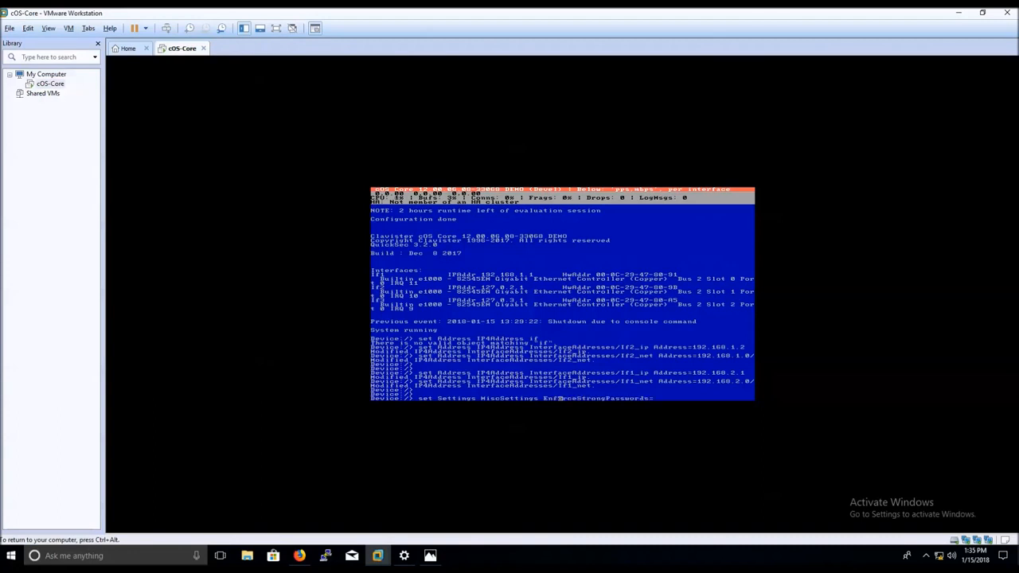
pyautogui.press('Tab')
pyautogui.write('Yes')
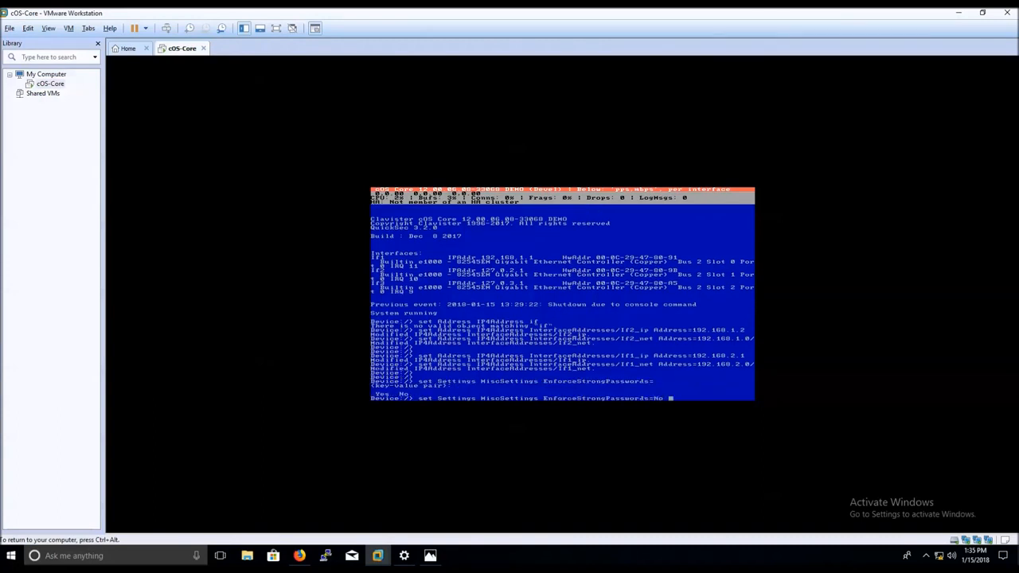
pyautogui.press('Return')
pyautogui.press('Return')
# Run 'activate' and 'commit' to apply the new configuration, then release the VM.
pyautogui.write('activate')
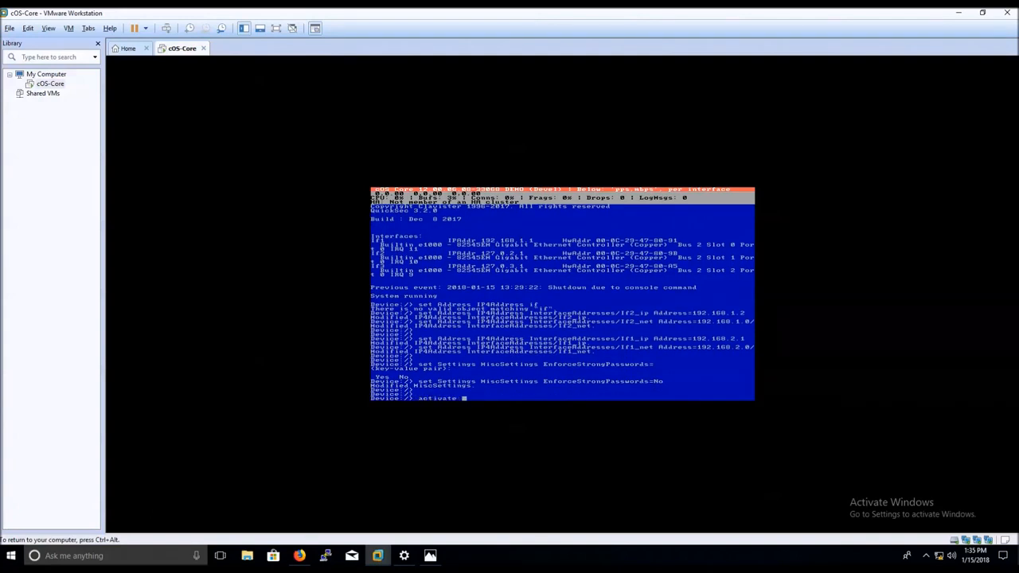
pyautogui.press('Return')
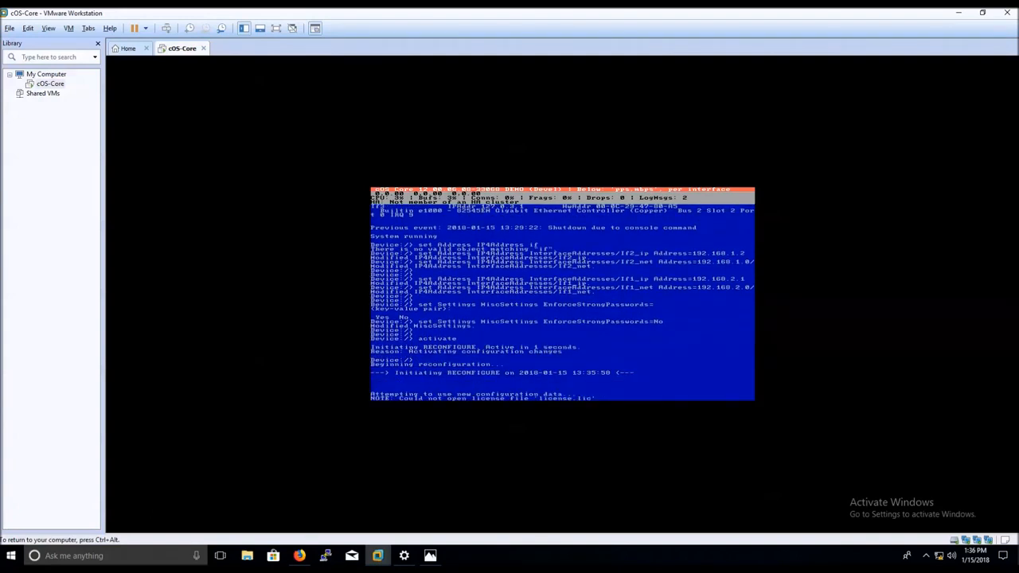
pyautogui.write('commit')
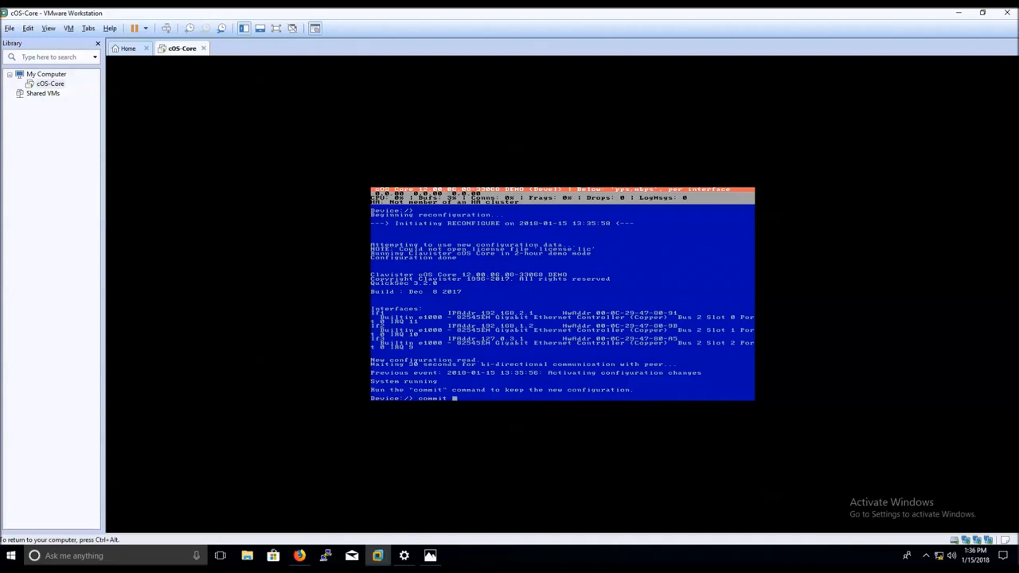
pyautogui.press('Return')
pyautogui.hotkey('ctrl', 'alt')
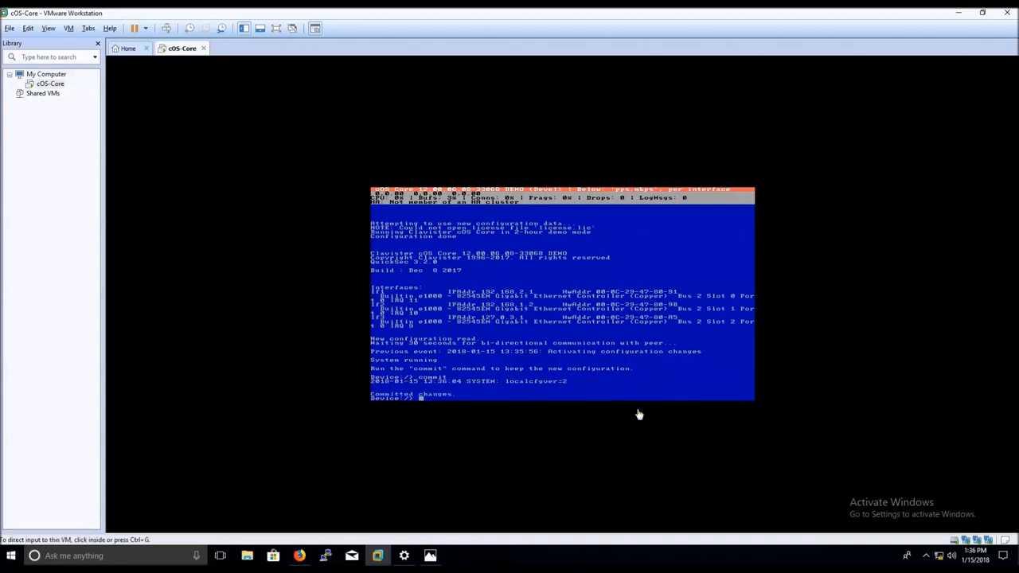
pyautogui.rightClick(938, 558)
# Open the Ethernet0 adapter's status and review its current address details.
pyautogui.click(934, 543)
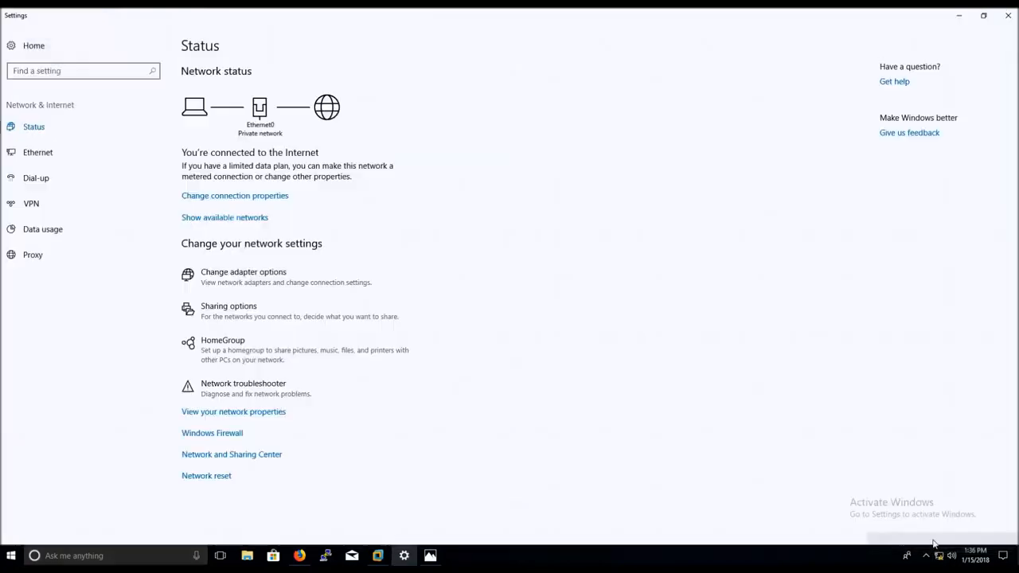
pyautogui.click(269, 333)
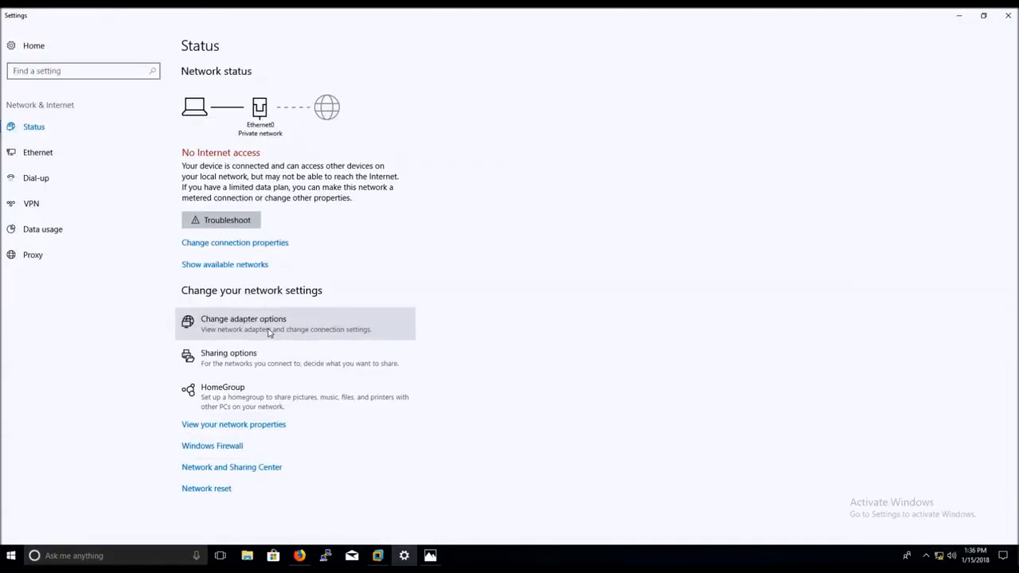
pyautogui.click(258, 151)
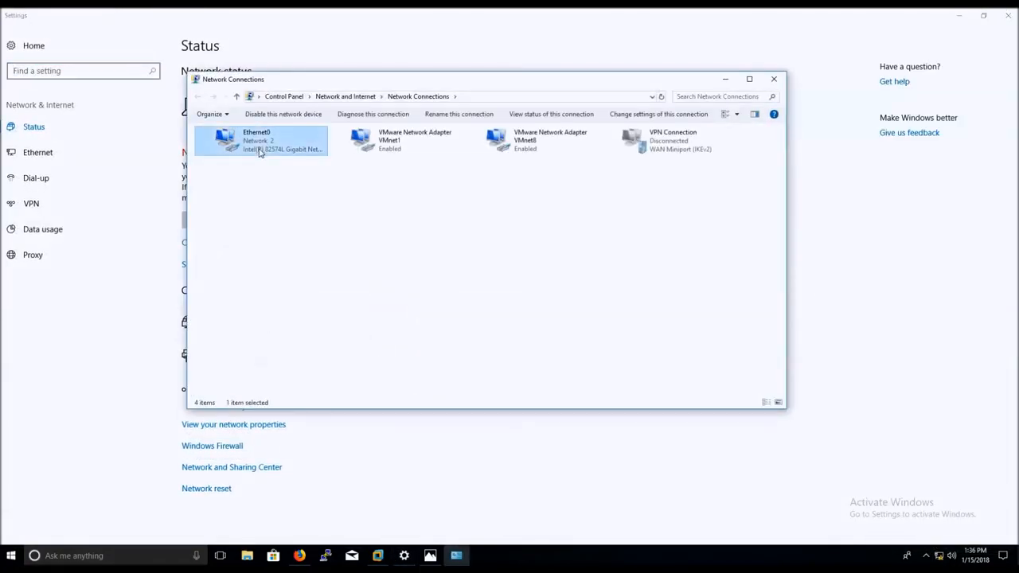
pyautogui.doubleClick(259, 152)
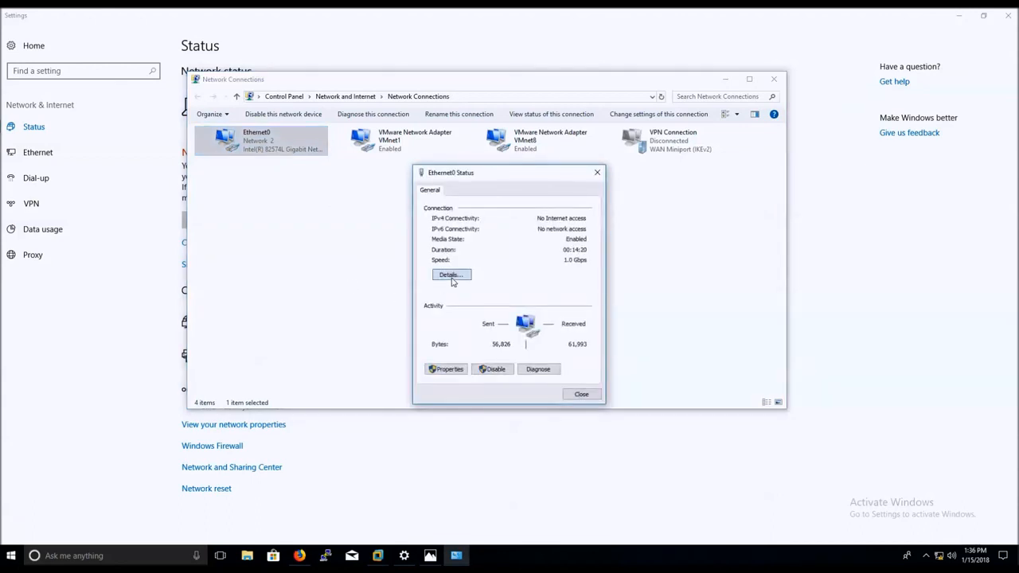
pyautogui.click(451, 276)
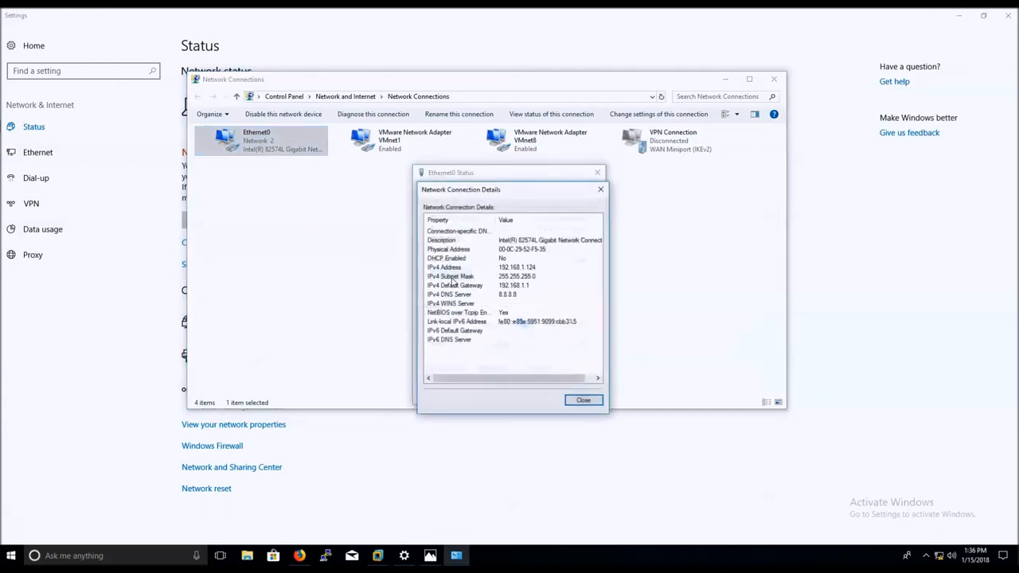
pyautogui.click(600, 189)
# Change Ethernet0's static IPv4 address to 192.168.2.124 and close the adapter windows.
pyautogui.click(446, 370)
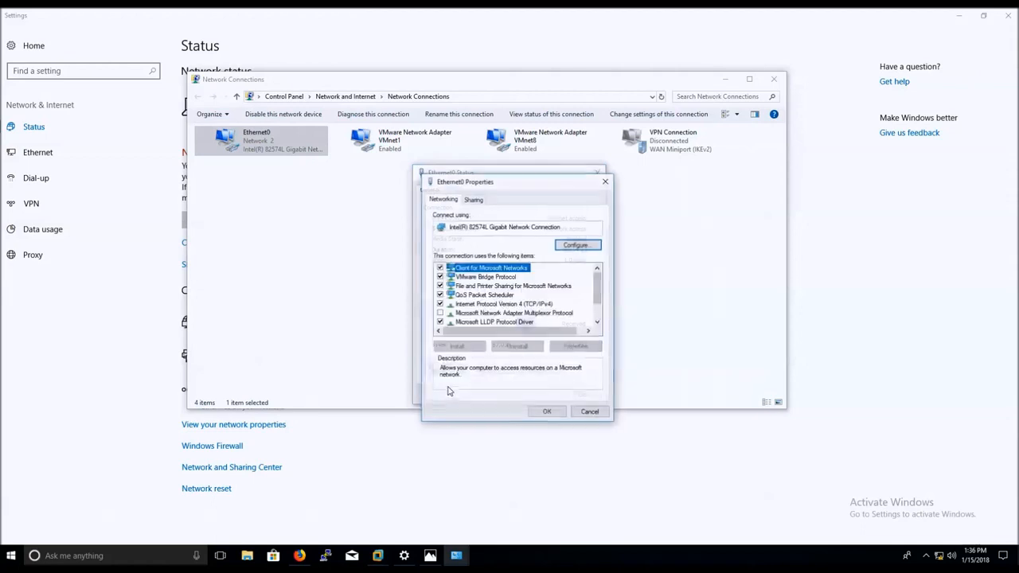
pyautogui.doubleClick(509, 304)
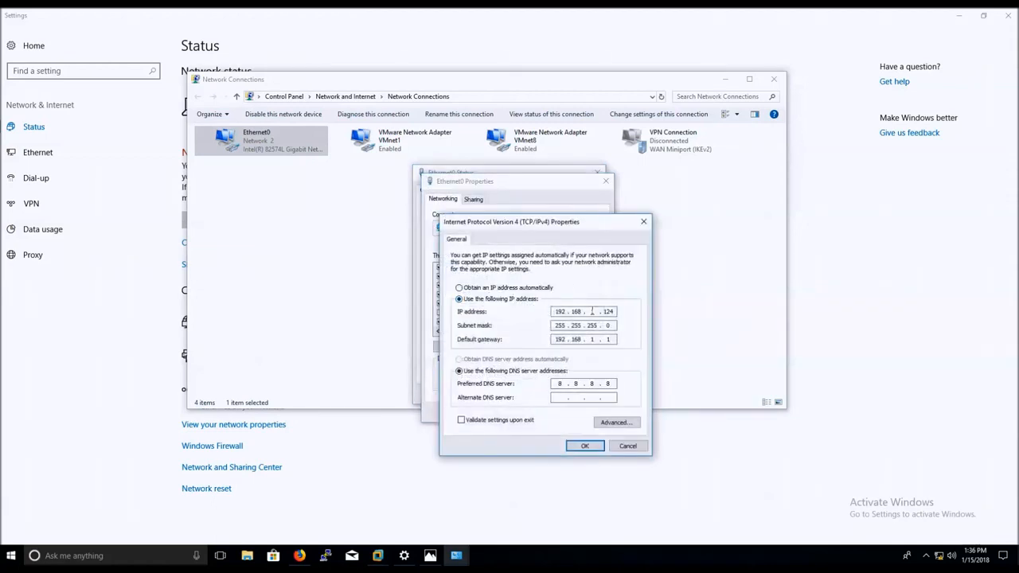
pyautogui.doubleClick(593, 312)
pyautogui.write('2')
pyautogui.click(585, 446)
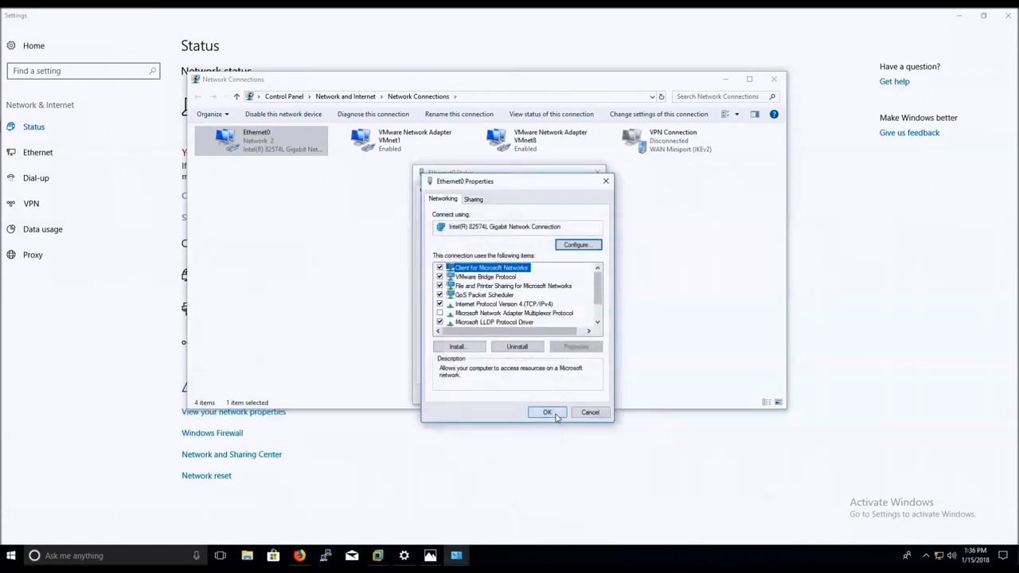
pyautogui.click(556, 415)
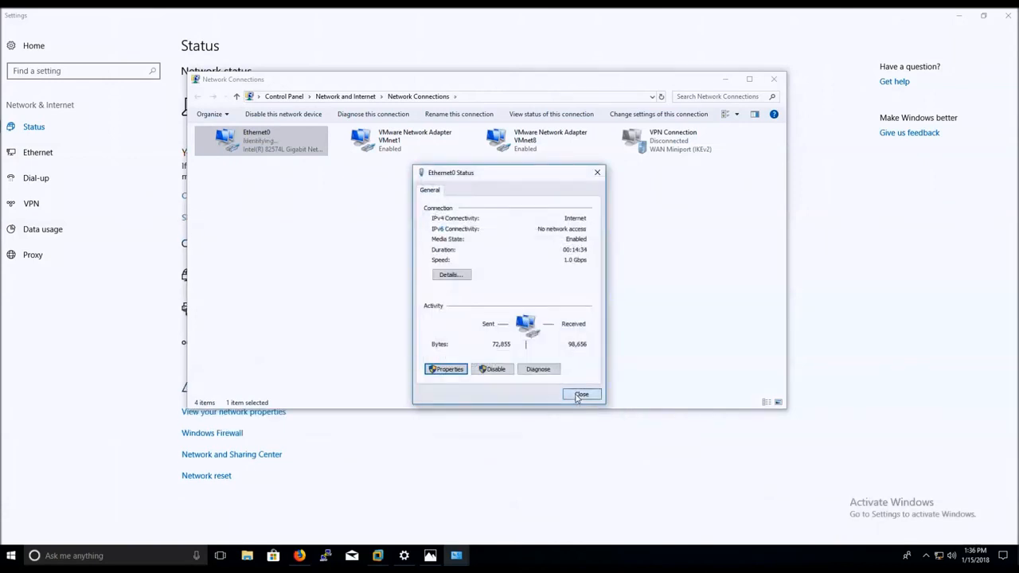
pyautogui.click(581, 395)
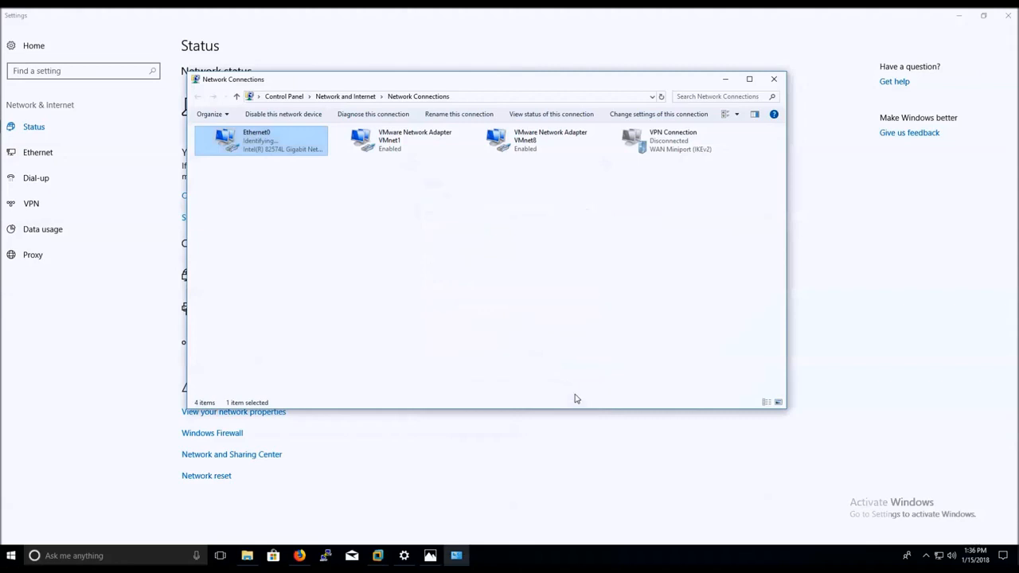
pyautogui.click(725, 79)
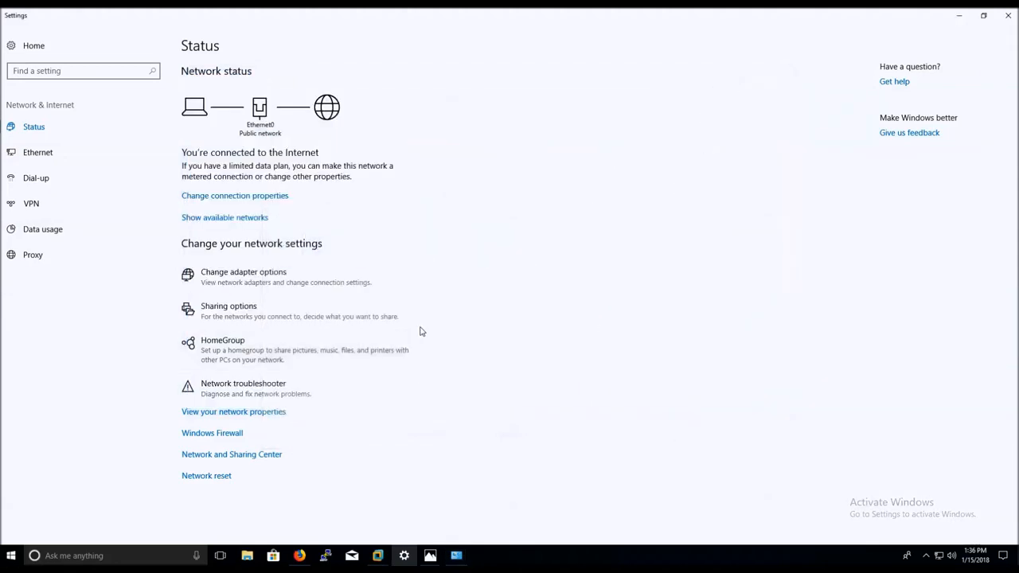
pyautogui.click(299, 557)
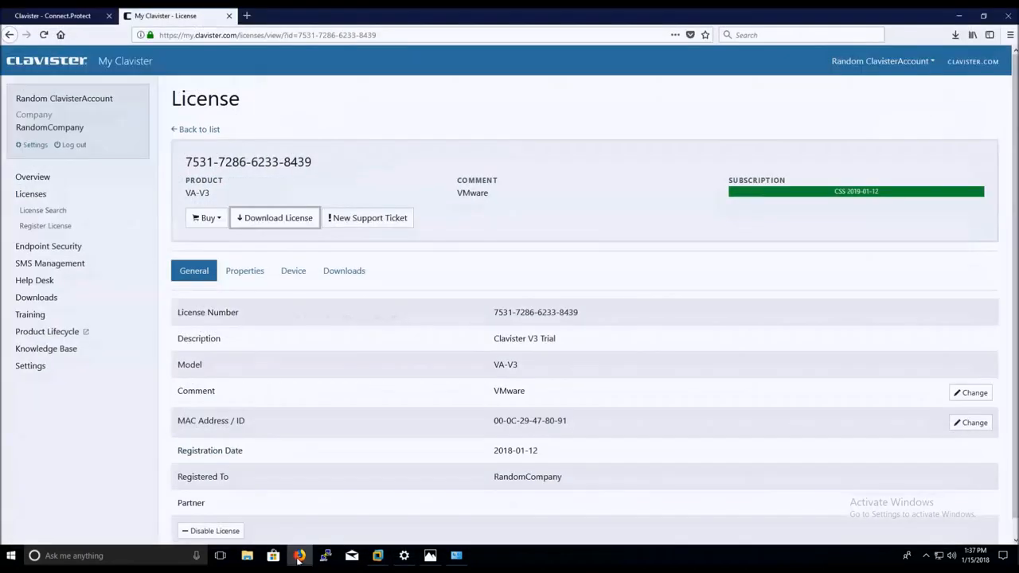
pyautogui.click(247, 15)
pyautogui.write('https://192.168.2.1')
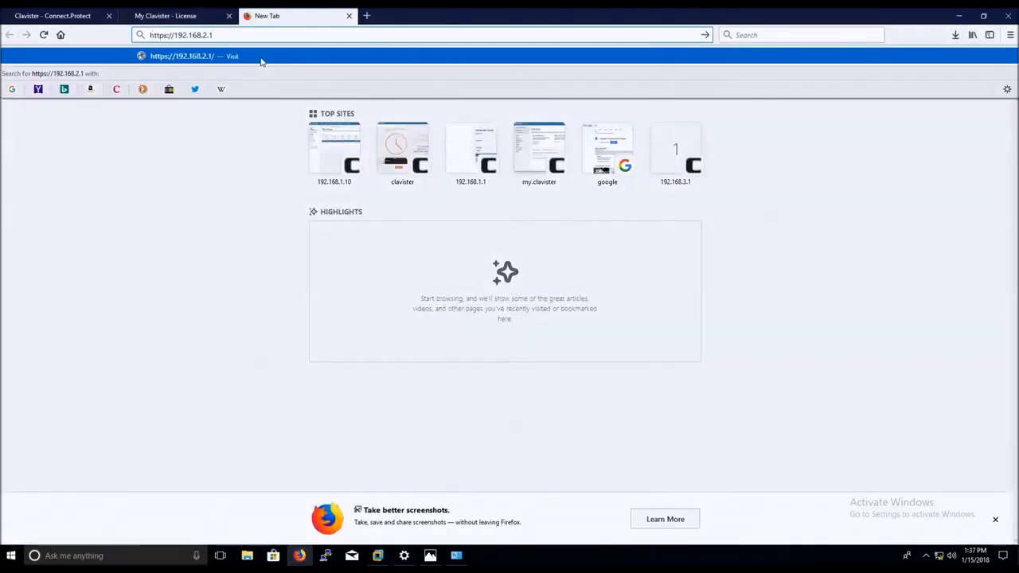
pyautogui.press('Return')
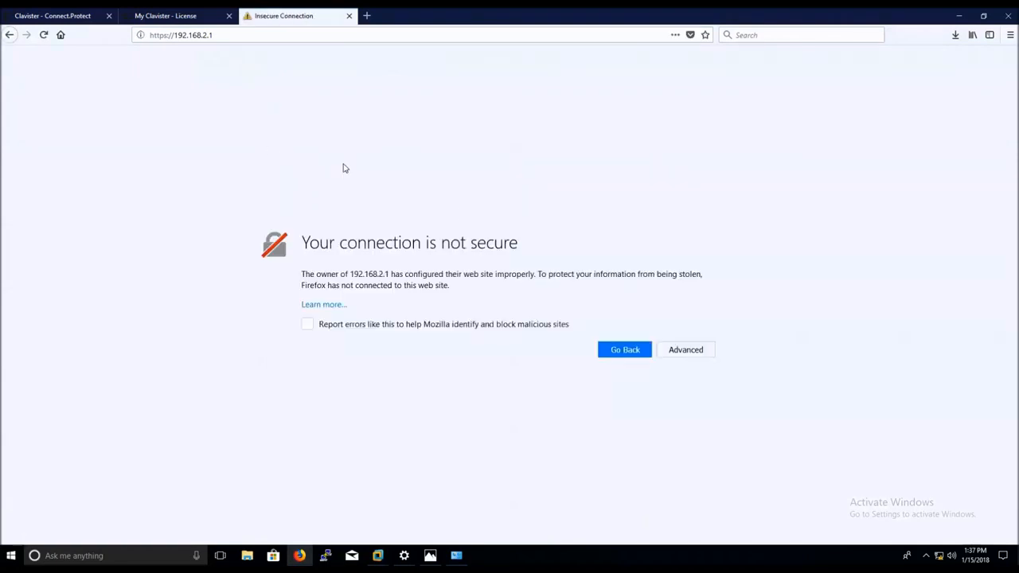
pyautogui.click(684, 352)
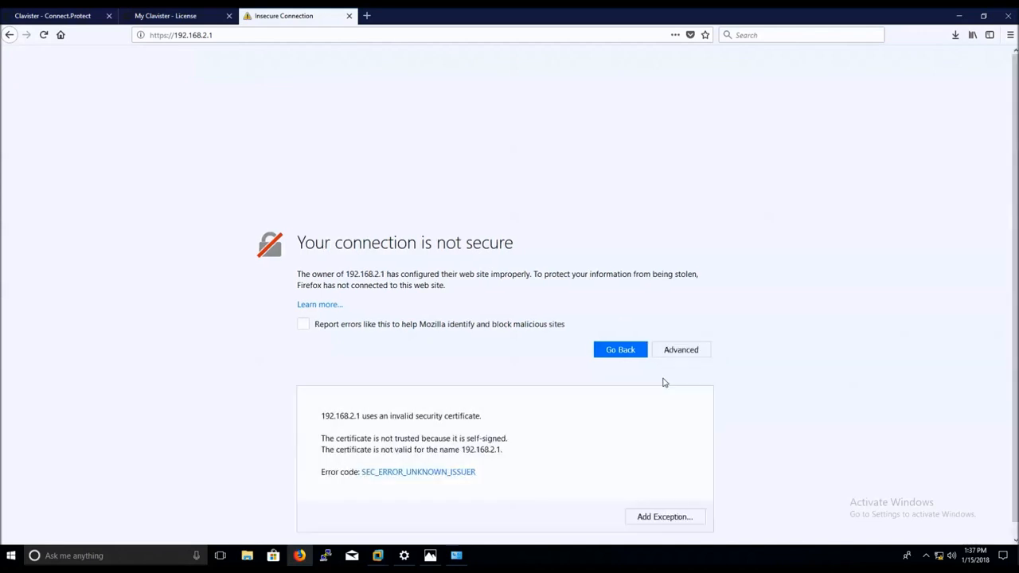
pyautogui.click(659, 518)
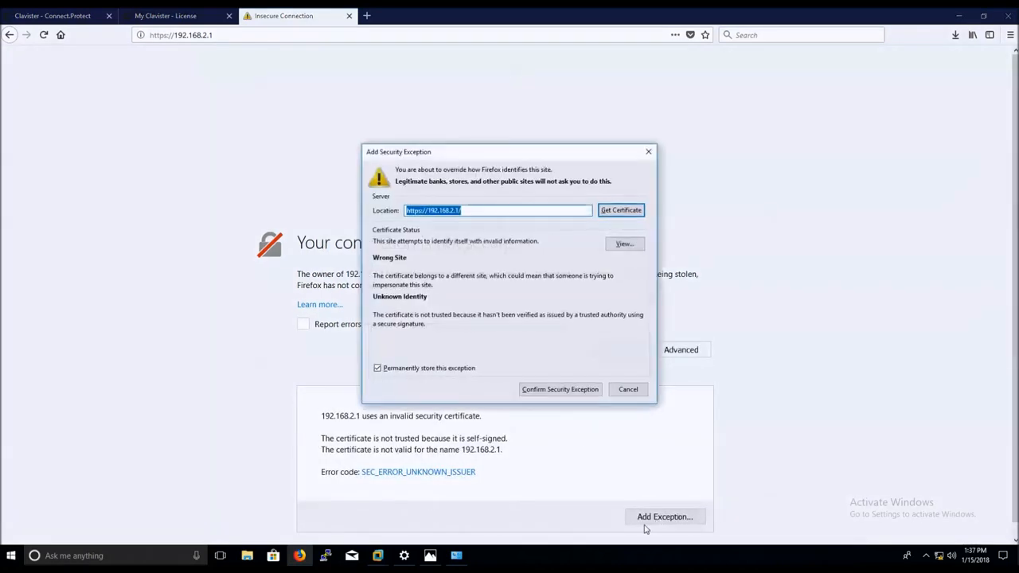
pyautogui.click(530, 390)
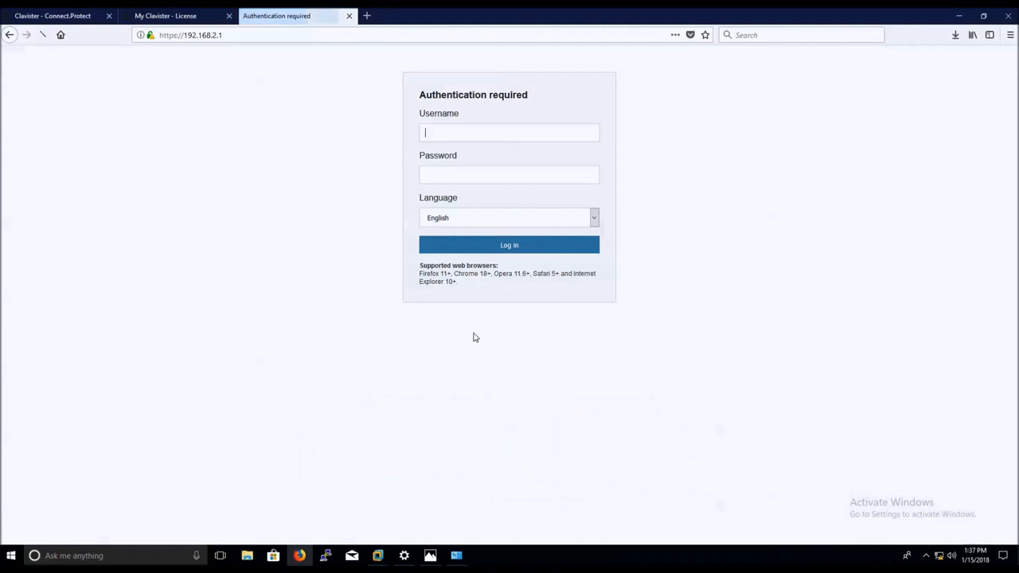
# Log in to the cOS Core Web UI with the administrator username and password.
pyautogui.click(438, 135)
pyautogui.write('admin')
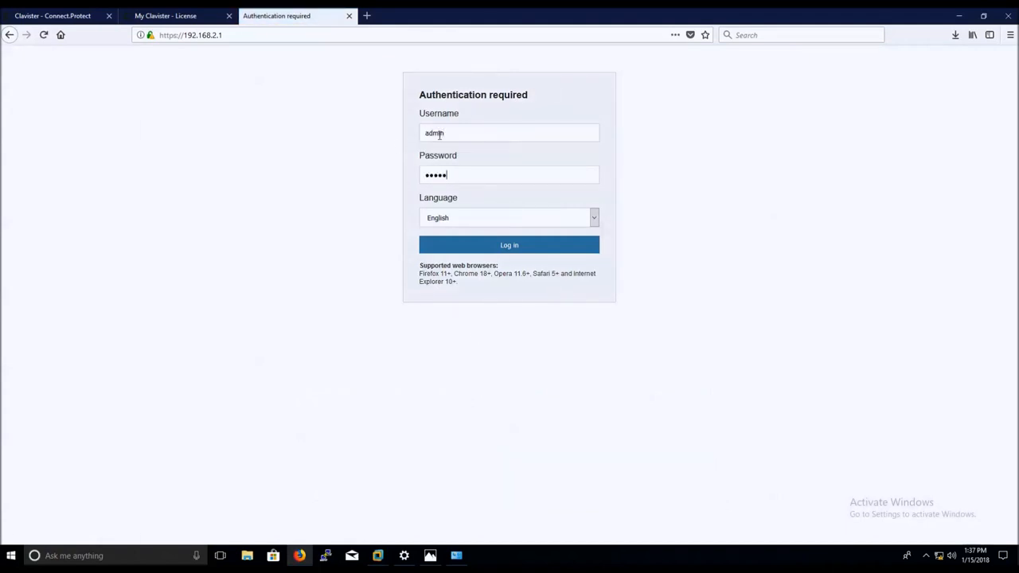
pyautogui.write('admin')
pyautogui.press('Return')
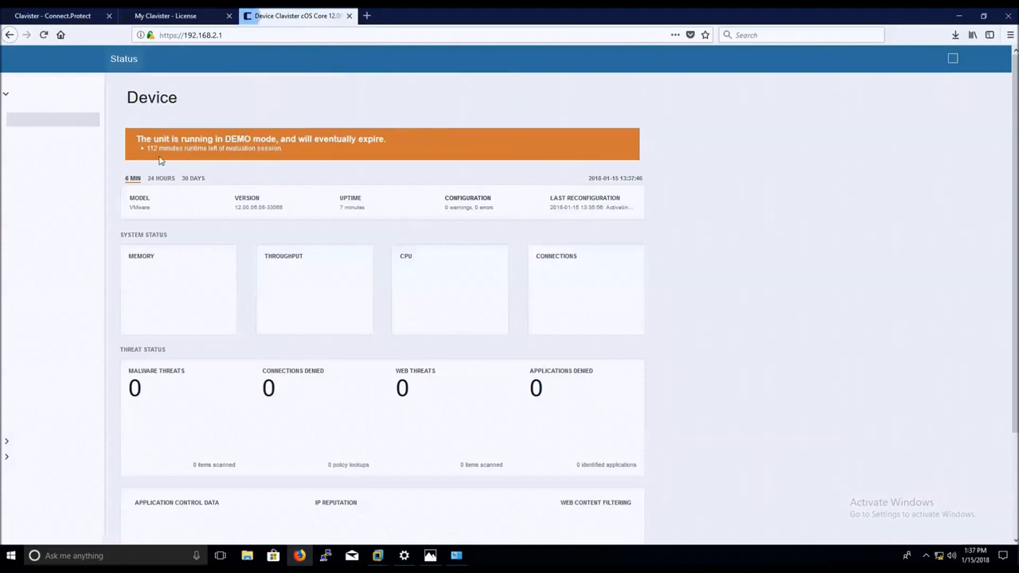